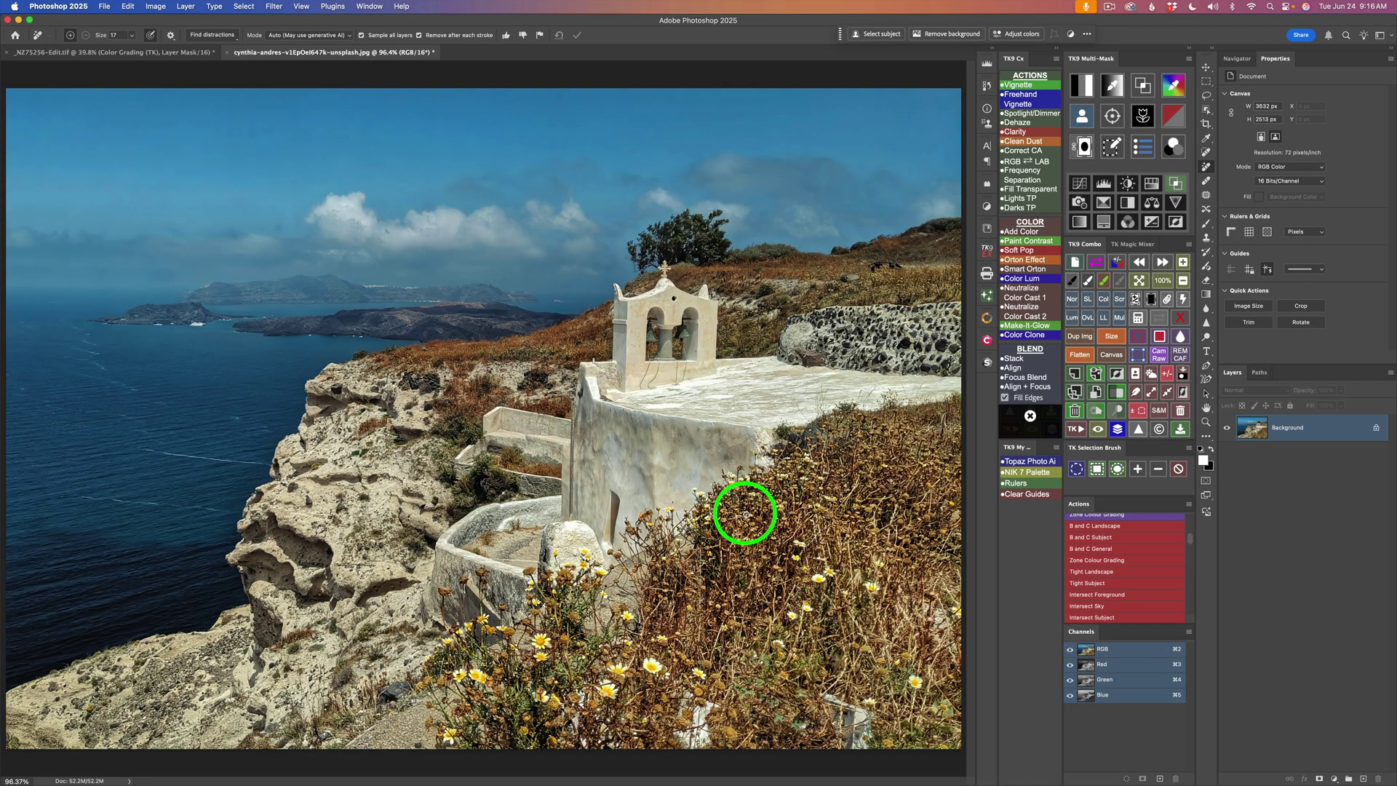
Step: Launch Nik 8 Color Efex from its Photoshop panel with the chapel photo loaded
{"action": "left_click", "coordinate": [986, 341]}
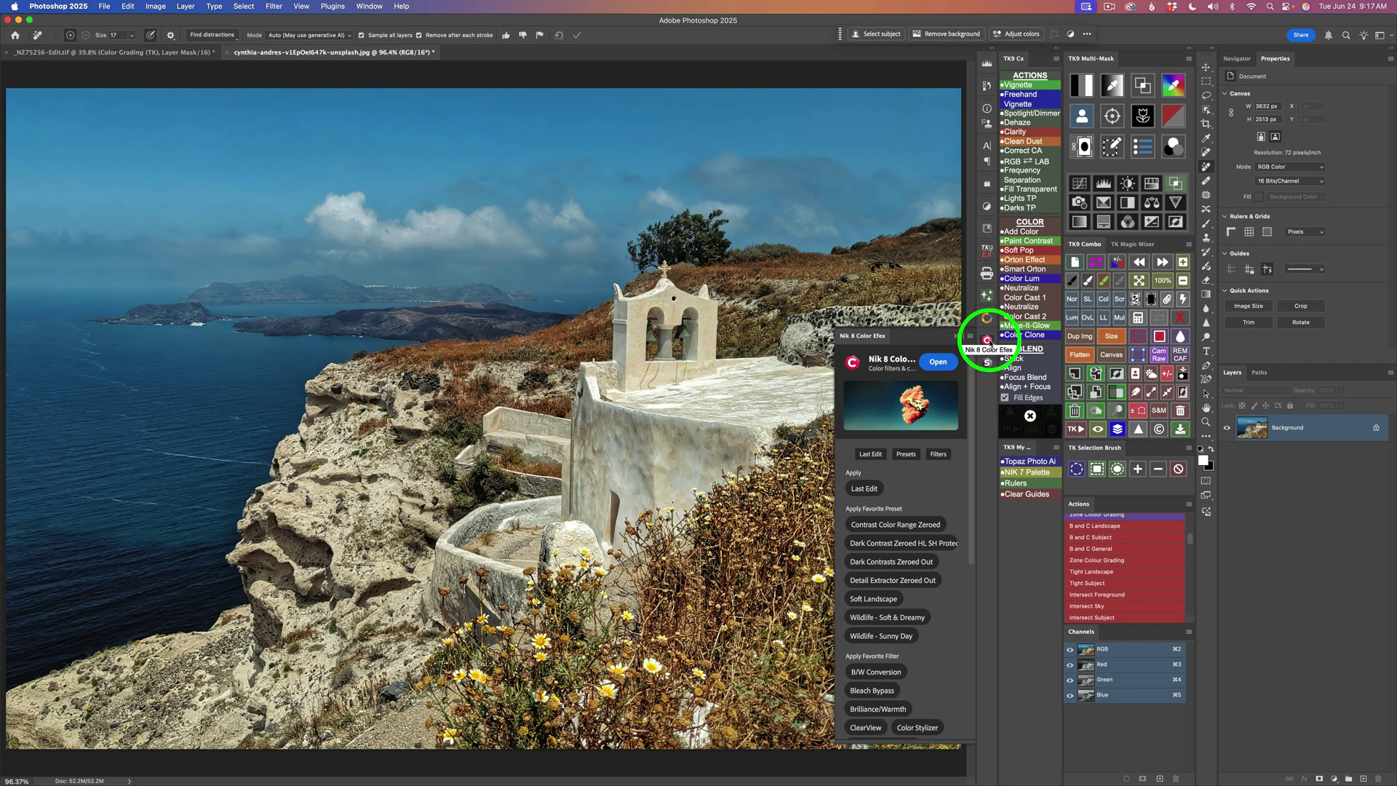
{"action": "left_click", "coordinate": [944, 363]}
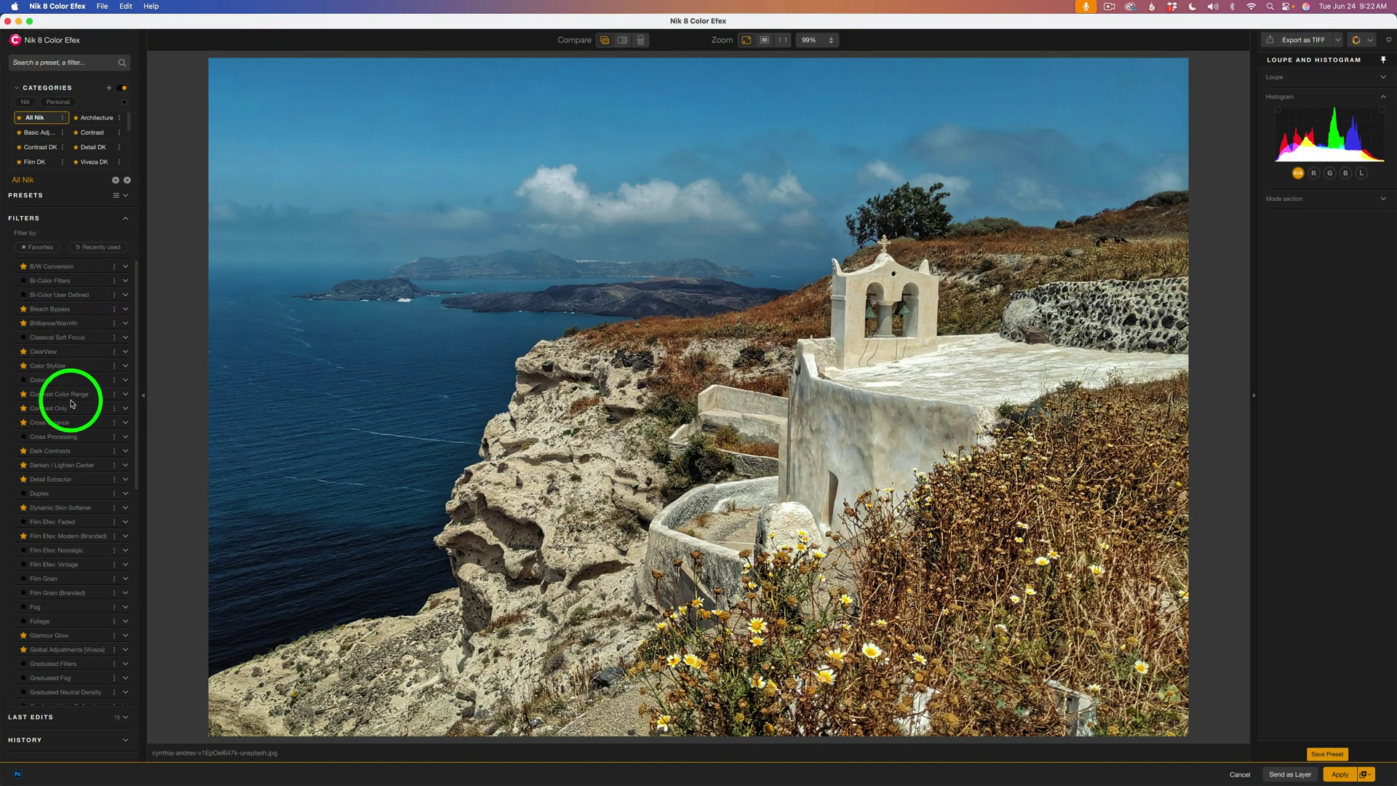
Step: Add the Colorize filter to the Santorini photo at its default 17% strength
{"action": "left_click", "coordinate": [103, 380]}
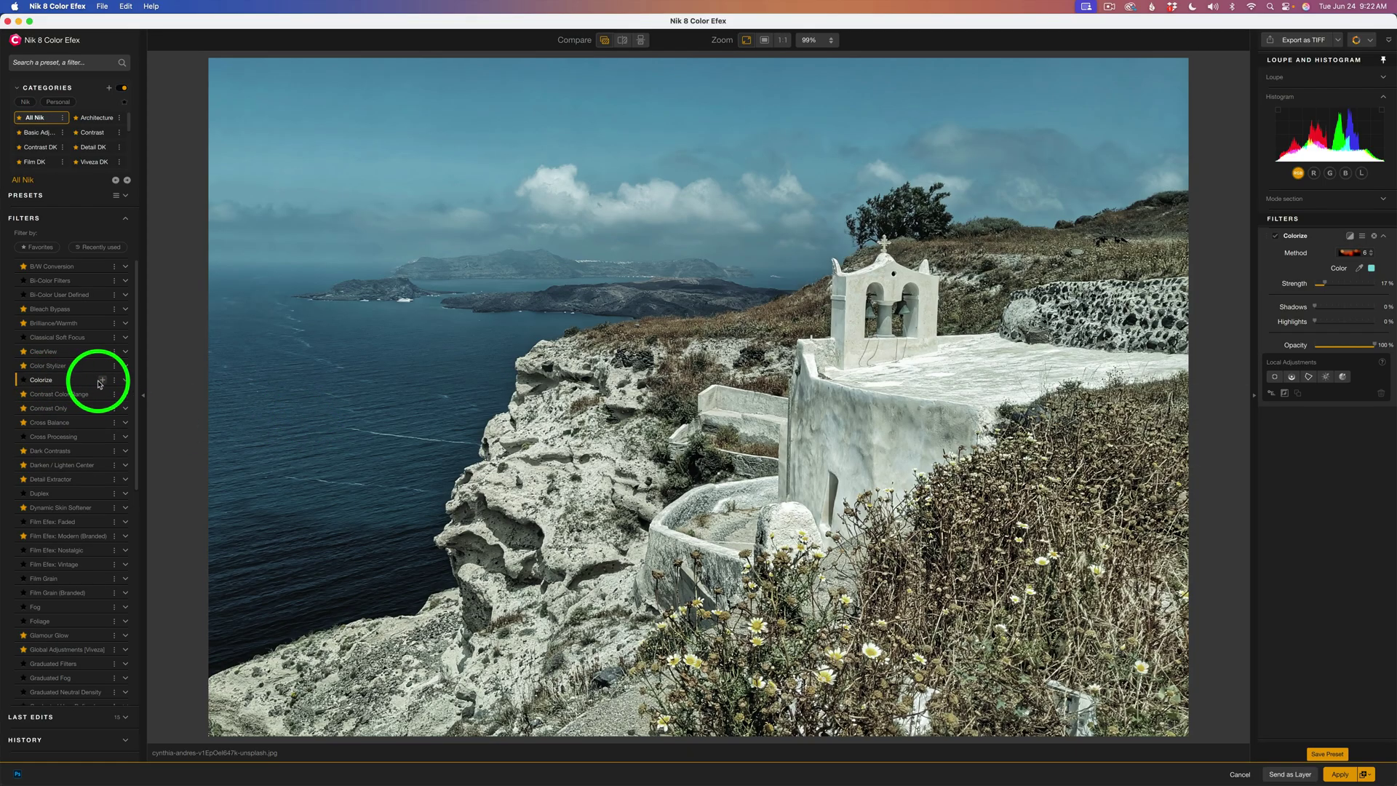
Step: Preview the Subtle Red, Subtle Green and Cynanotype Colorize presets, finally keeping Ruby Red
{"action": "left_click", "coordinate": [127, 383]}
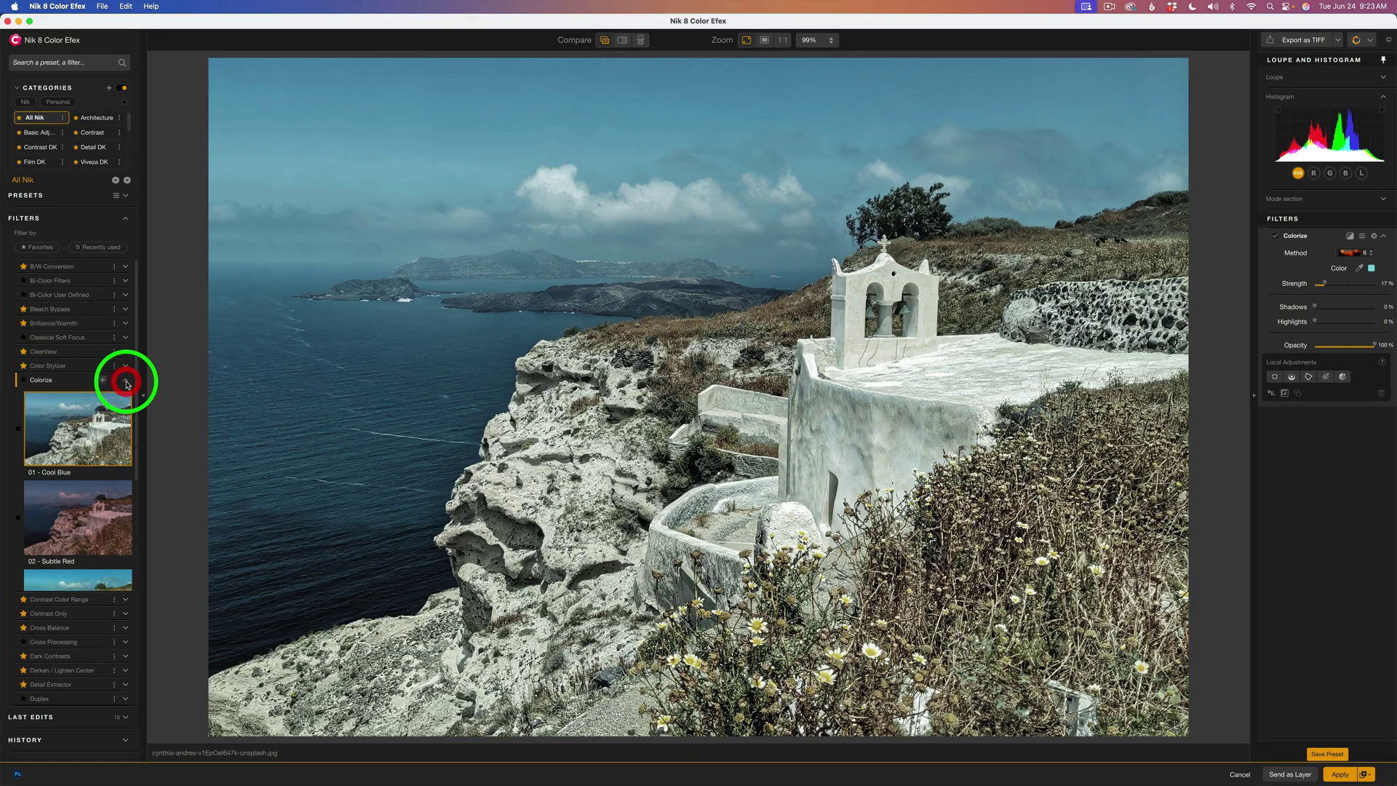
{"action": "scroll", "coordinate": [110, 448], "scroll_direction": "down", "scroll_amount": 5}
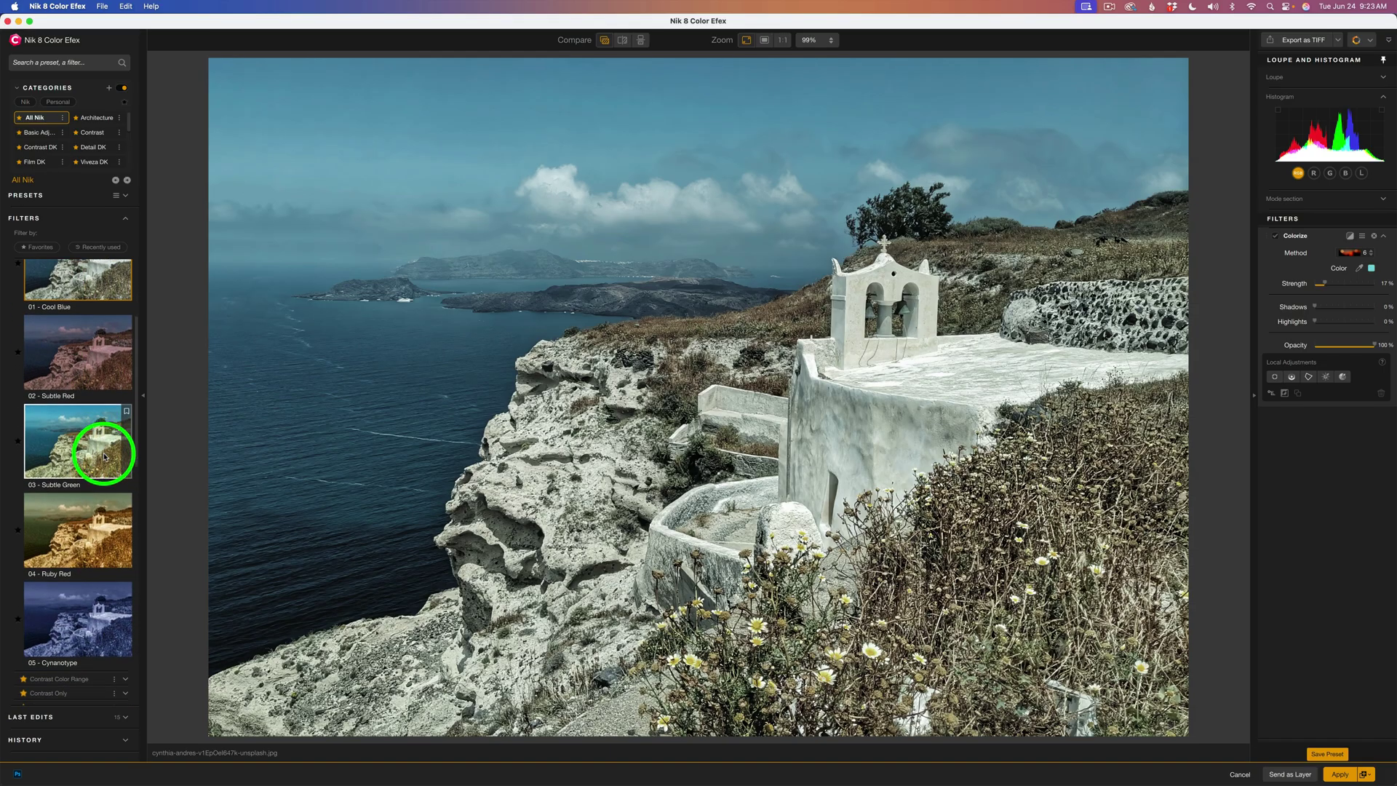
{"action": "scroll", "coordinate": [104, 457], "scroll_direction": "up", "scroll_amount": 3}
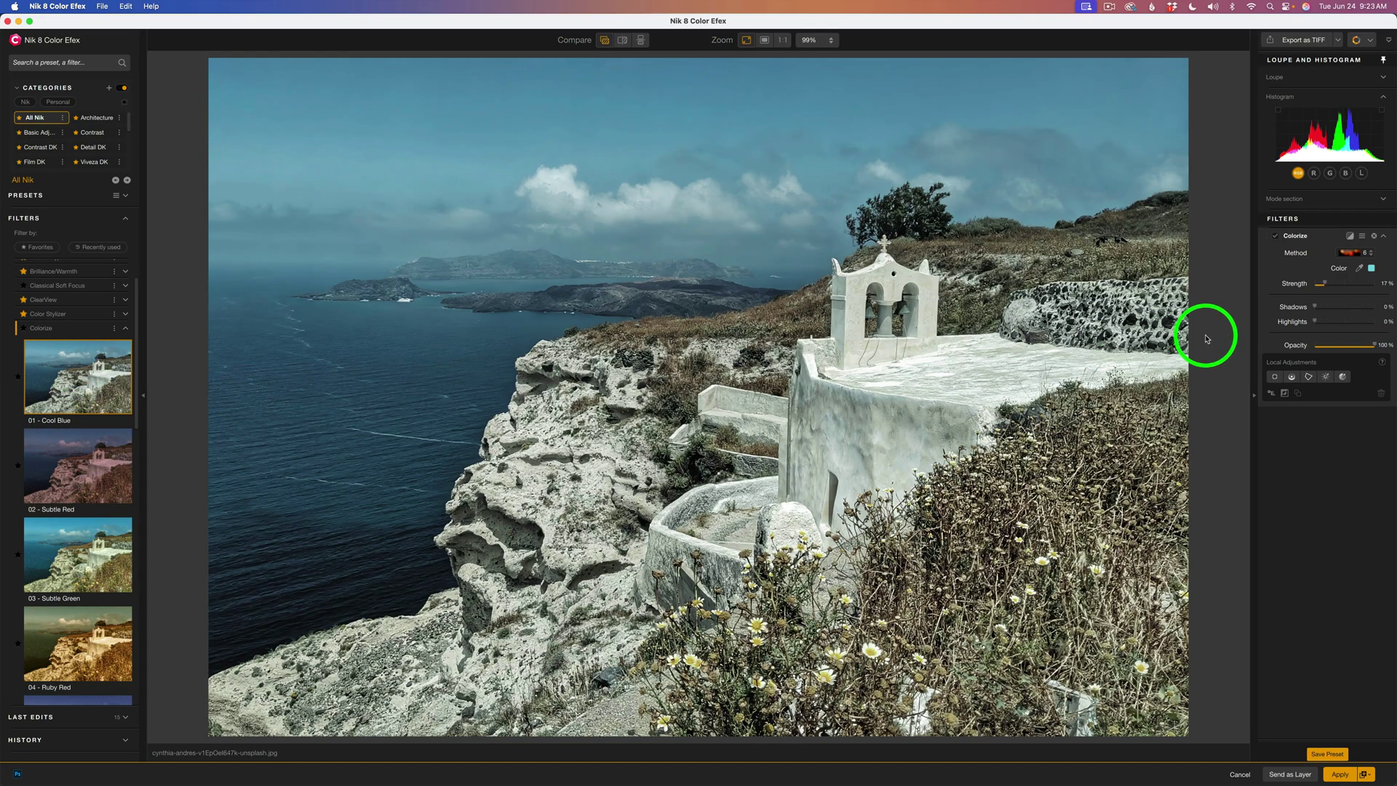
{"action": "left_click", "coordinate": [73, 468]}
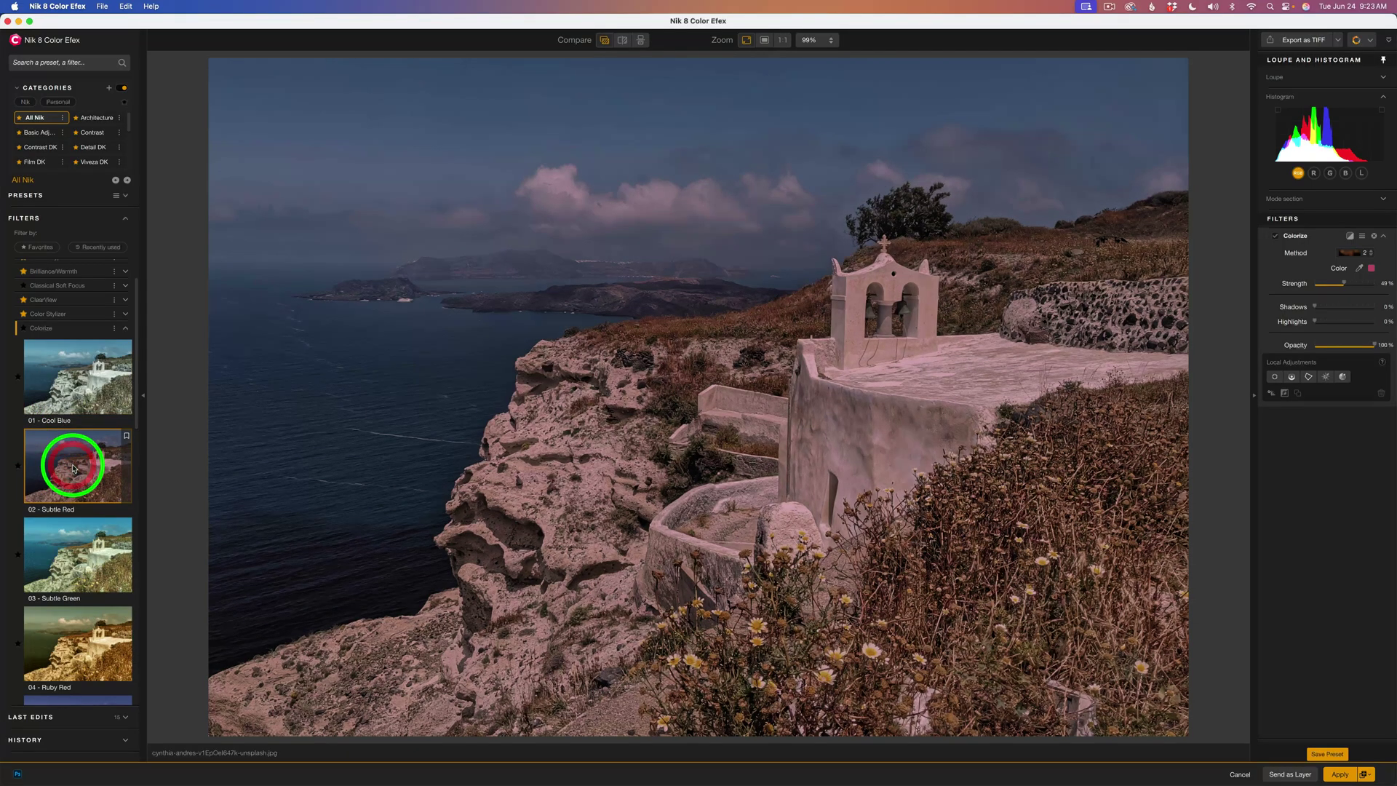
{"action": "left_click", "coordinate": [82, 555]}
{"action": "scroll", "coordinate": [82, 524], "scroll_direction": "down", "scroll_amount": 5}
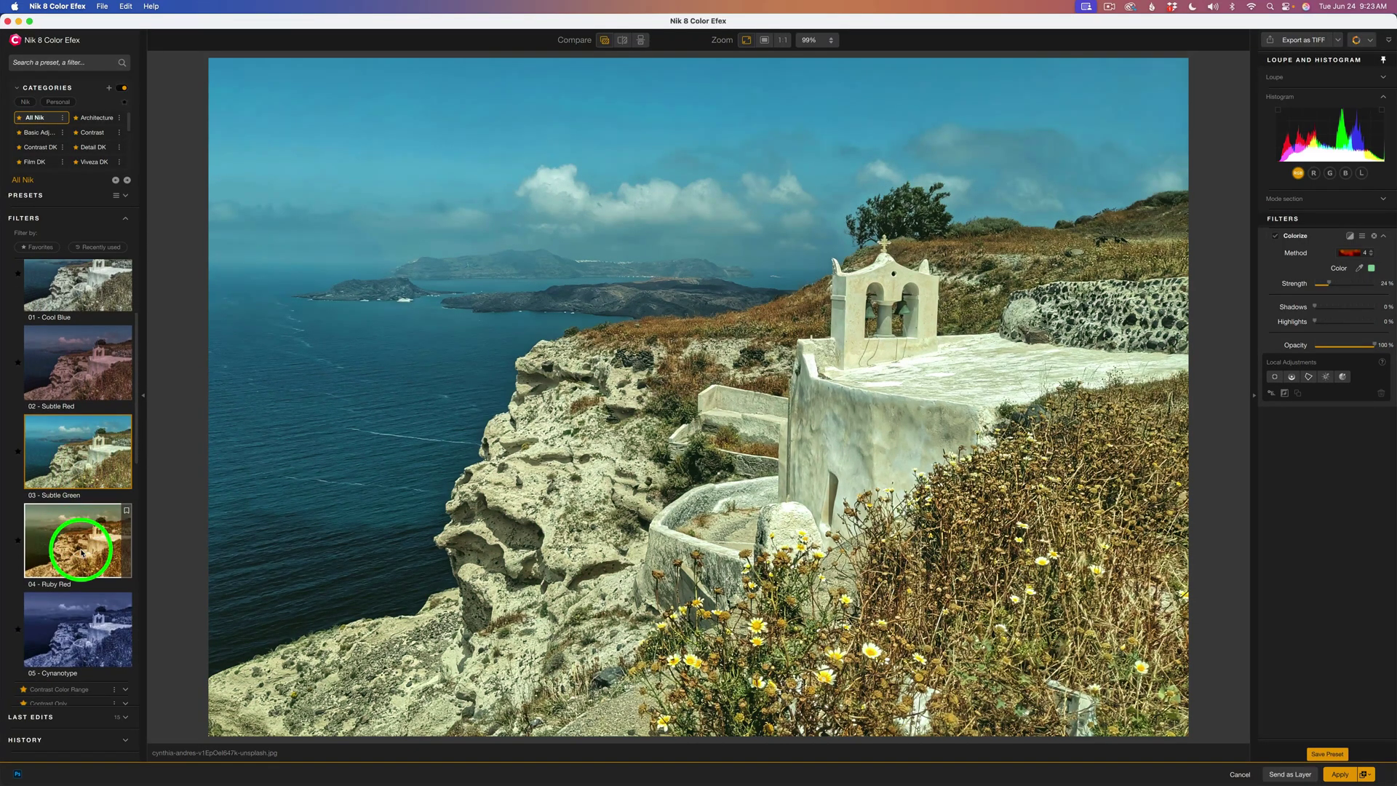
{"action": "left_click", "coordinate": [82, 503]}
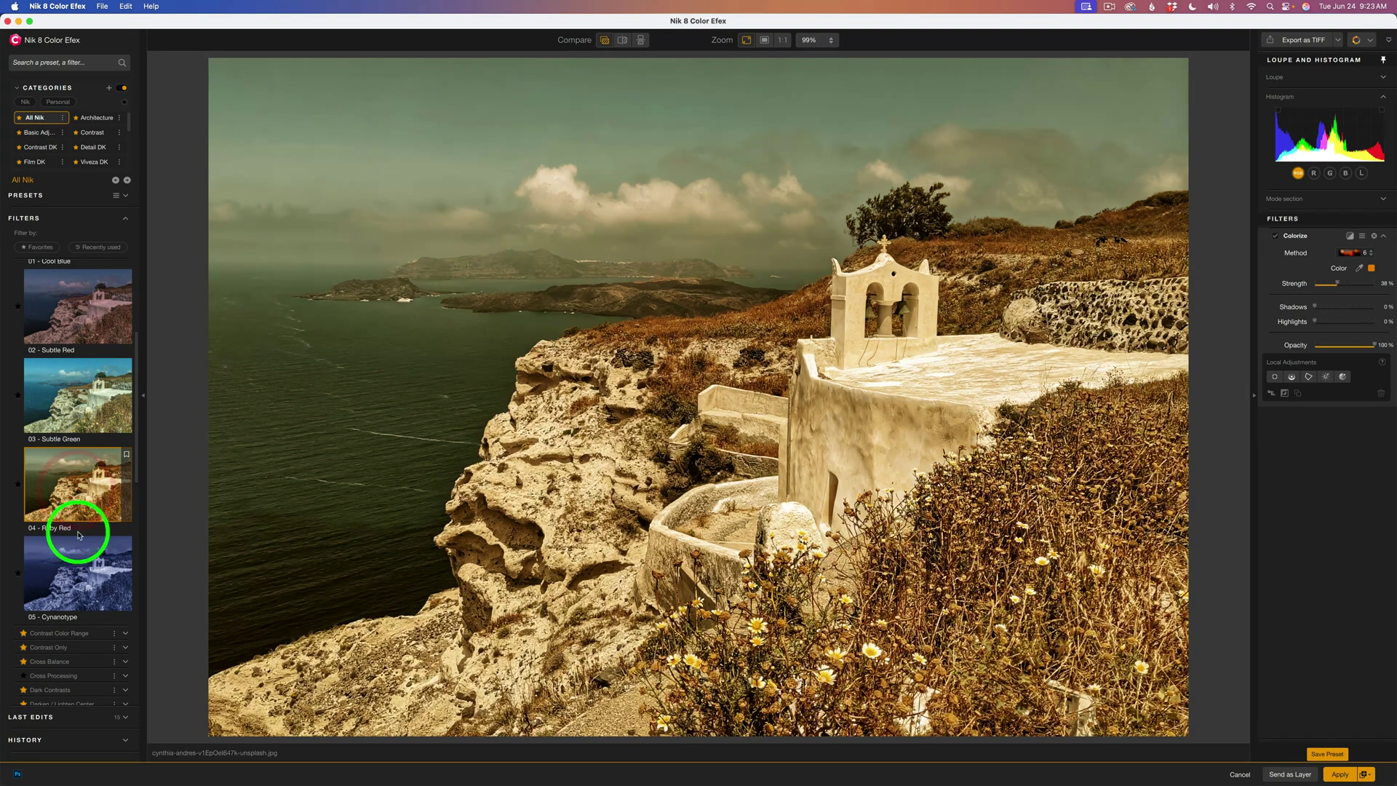
{"action": "left_click", "coordinate": [78, 580]}
{"action": "left_click", "coordinate": [89, 493]}
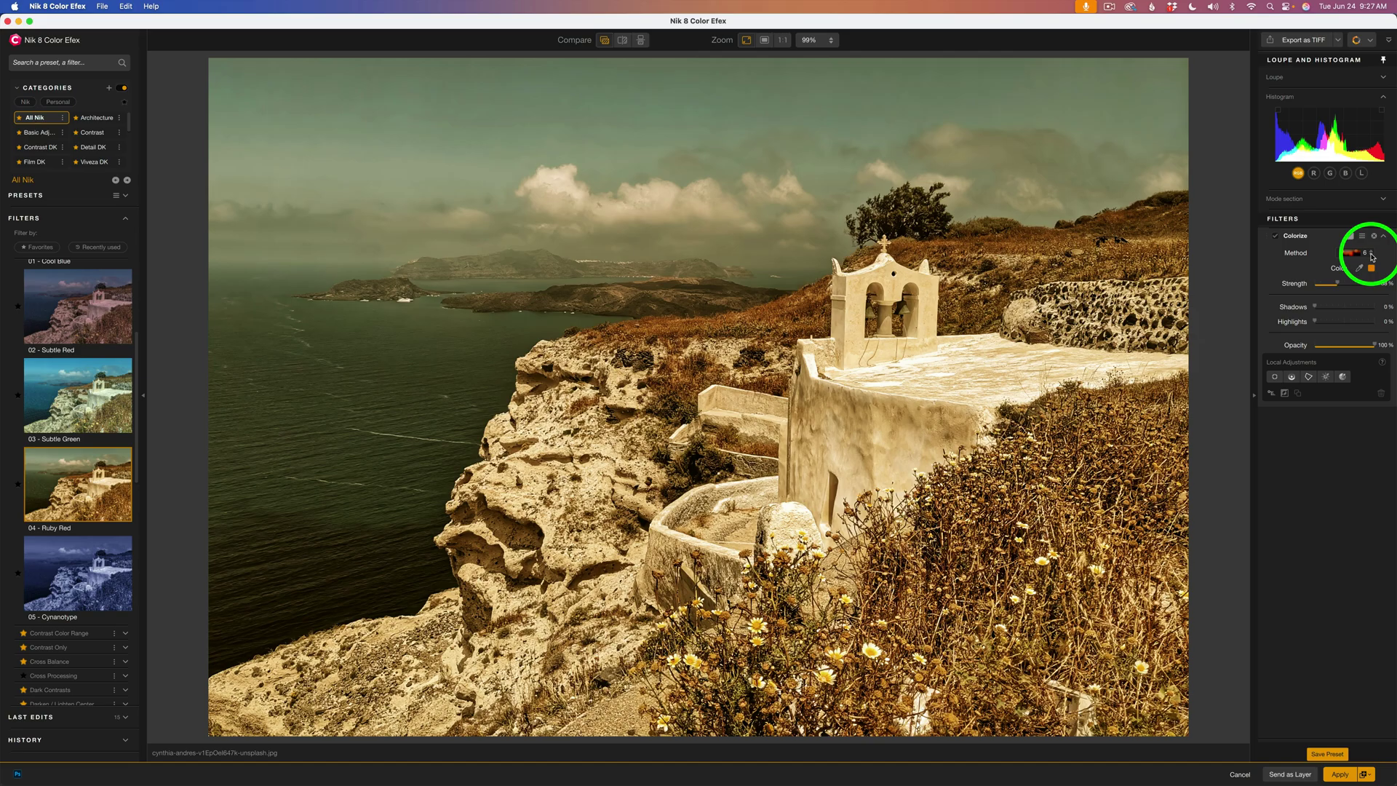
Step: Set the Colorize Method to 6, turning the chapel golden-orange at 38% strength
{"action": "left_click", "coordinate": [1372, 254]}
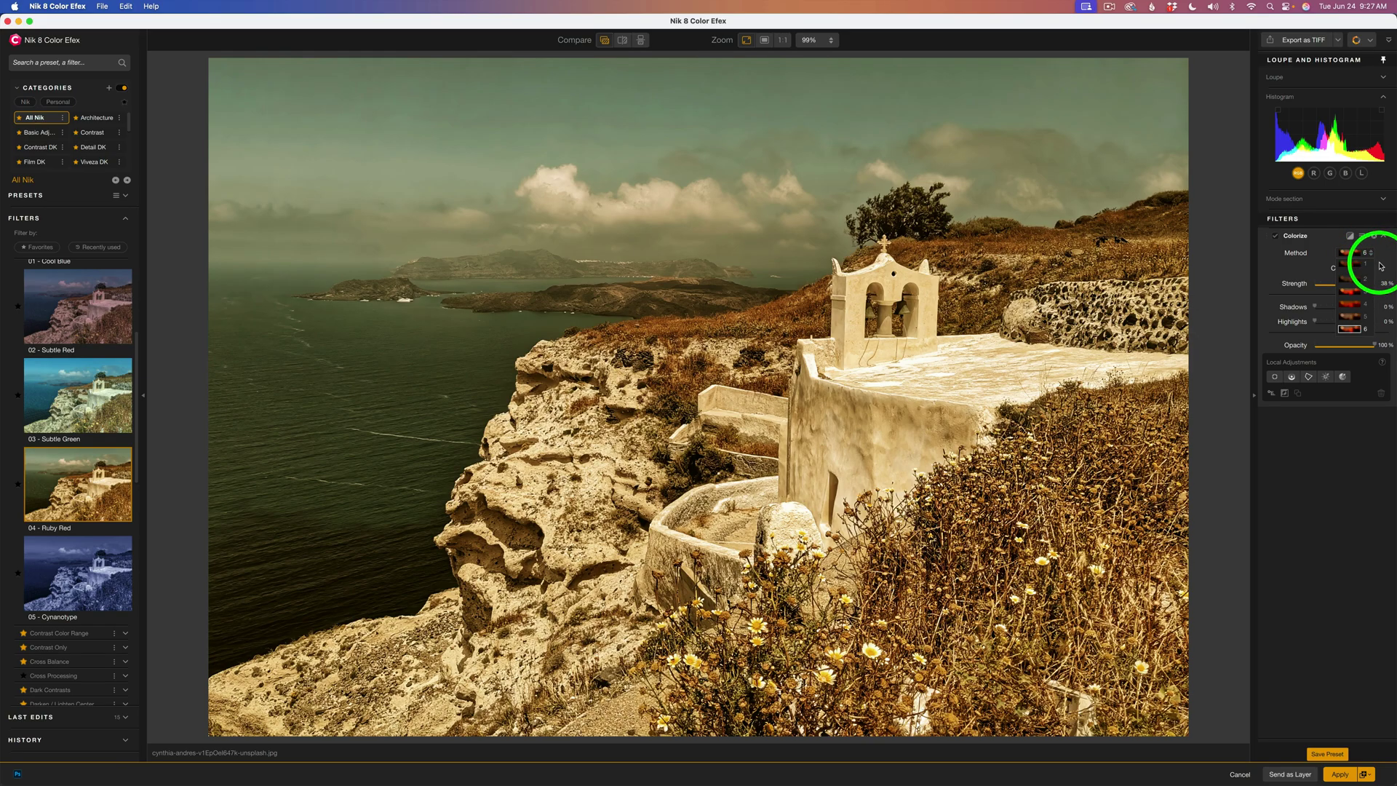
{"action": "left_click", "coordinate": [1373, 328]}
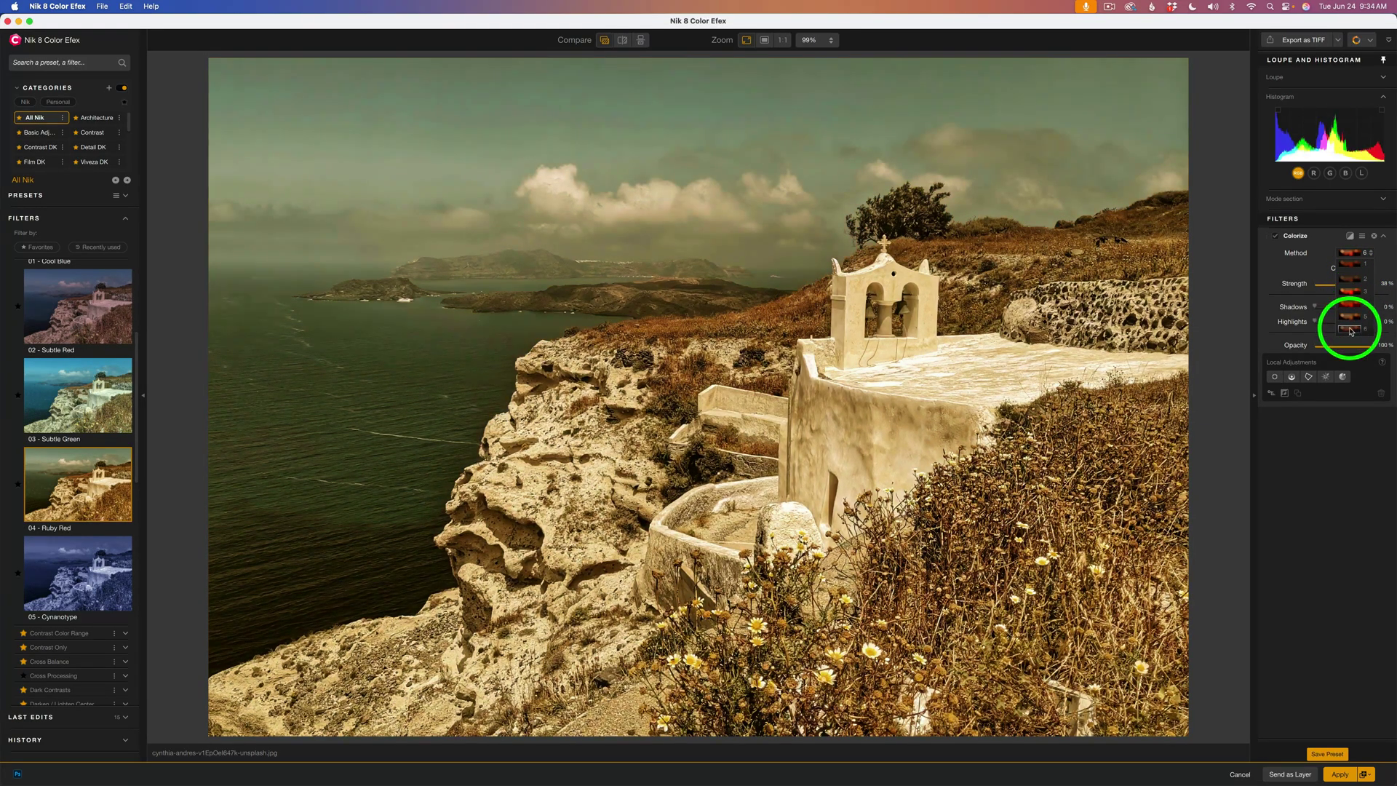
{"action": "left_click", "coordinate": [1351, 332]}
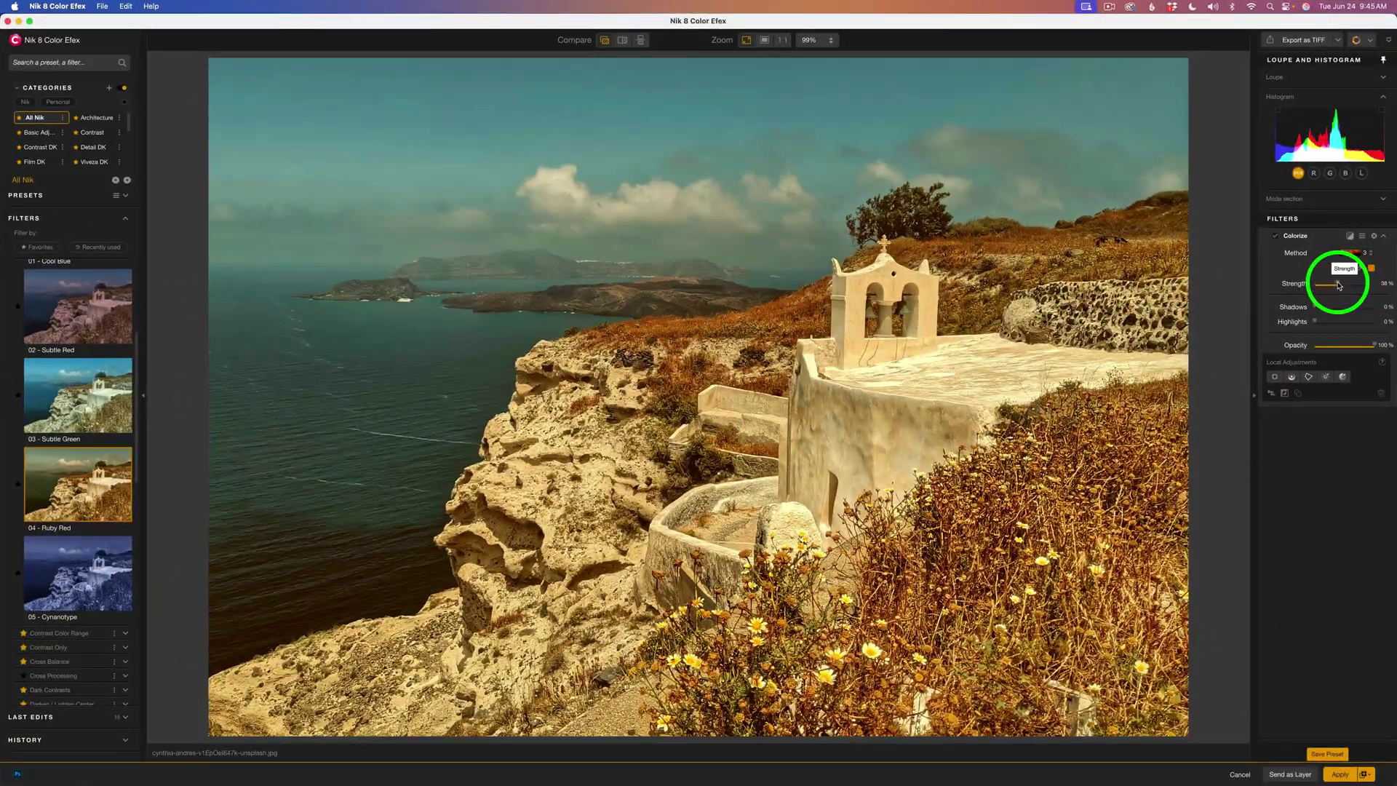
Step: Lower Colorize strength to 23%, apply a blue tint, then raise strength to 44%
{"action": "left_click_drag", "start_coordinate": [1355, 286], "coordinate": [1330, 290]}
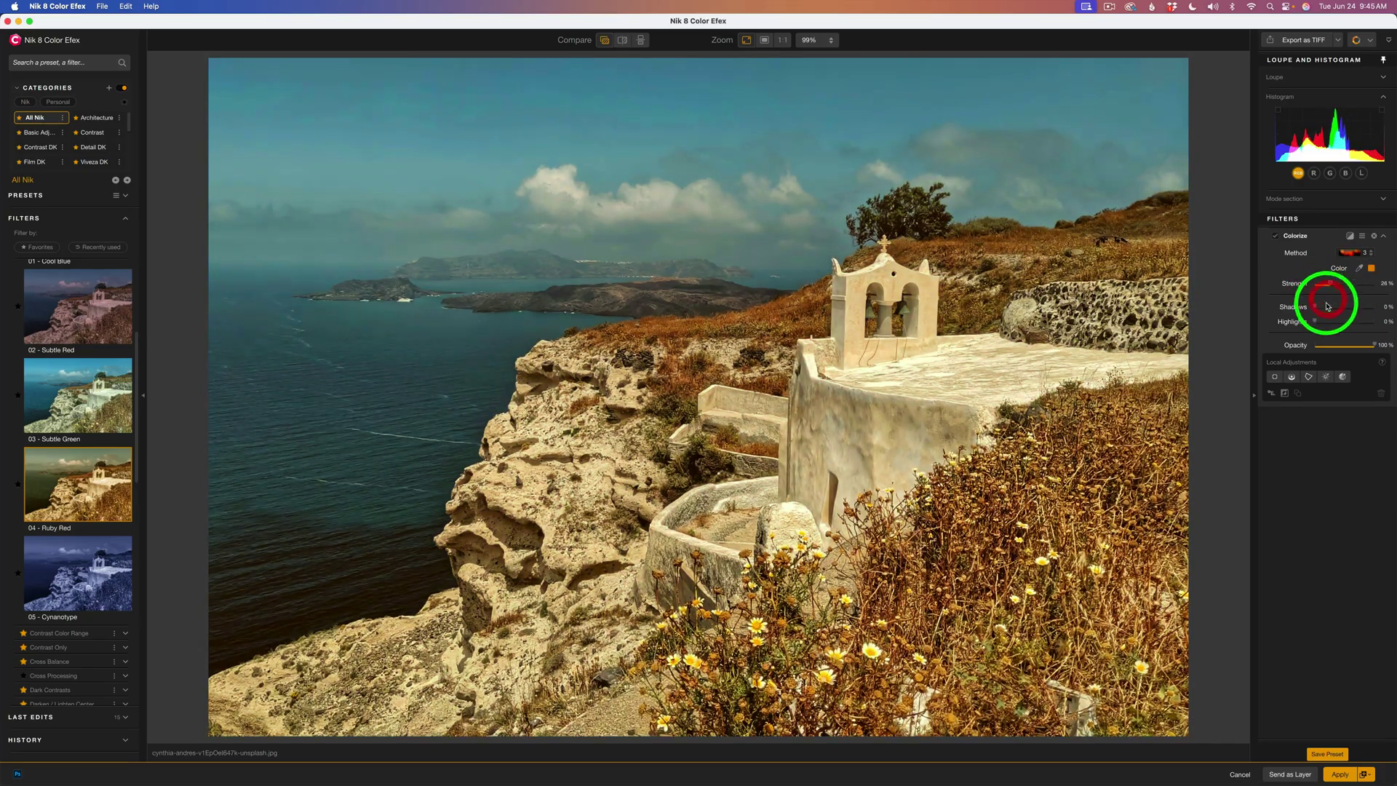
{"action": "left_click", "coordinate": [1371, 269]}
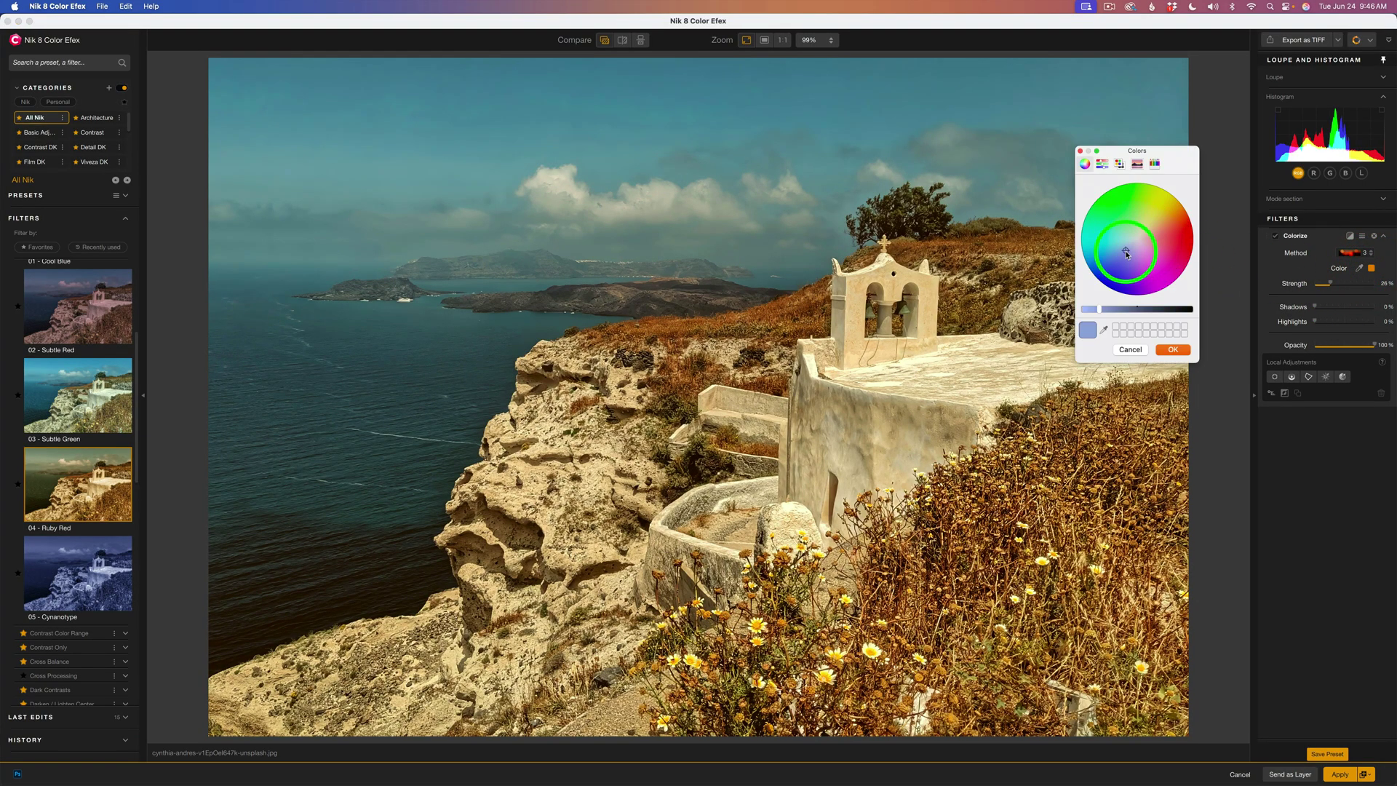
{"action": "left_click", "coordinate": [1173, 349]}
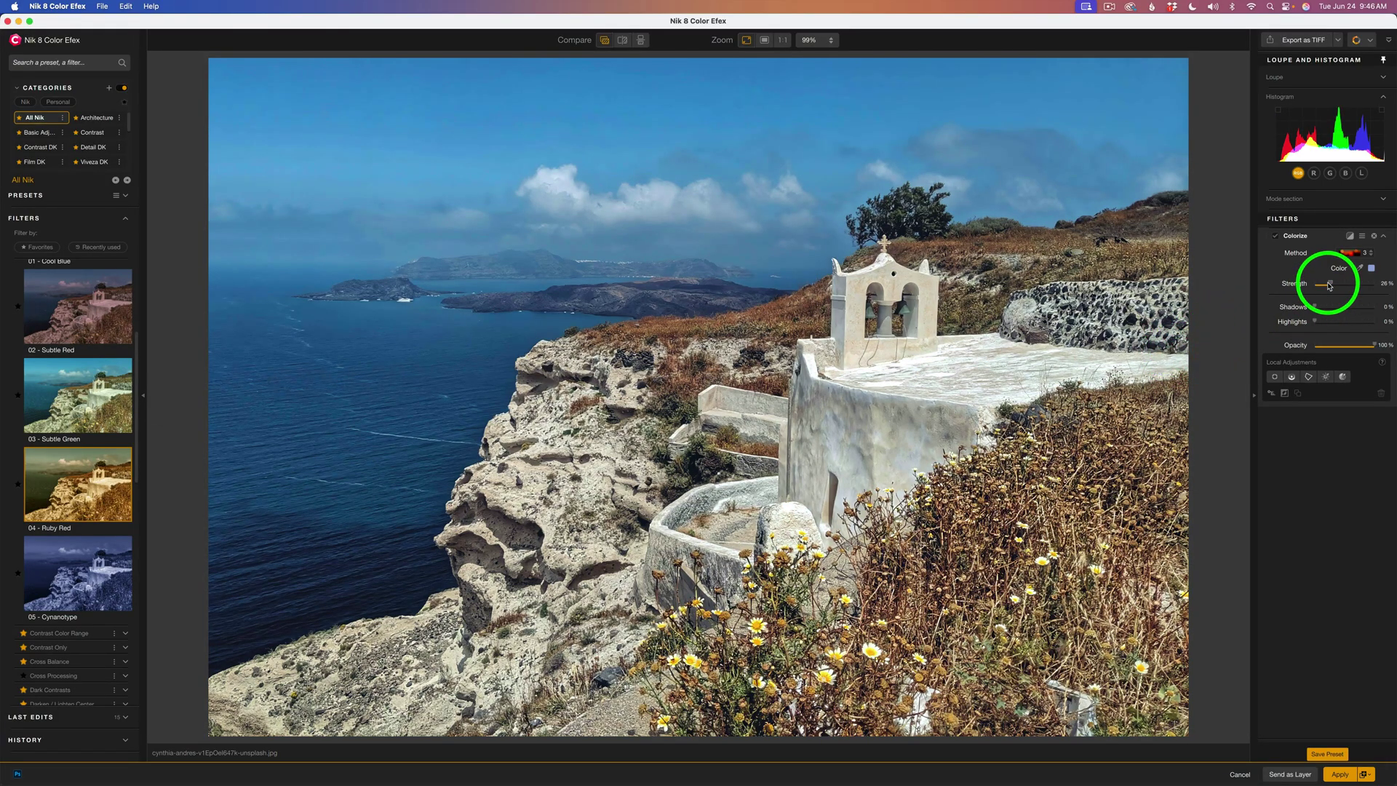
{"action": "left_click_drag", "start_coordinate": [1329, 285], "coordinate": [1337, 285]}
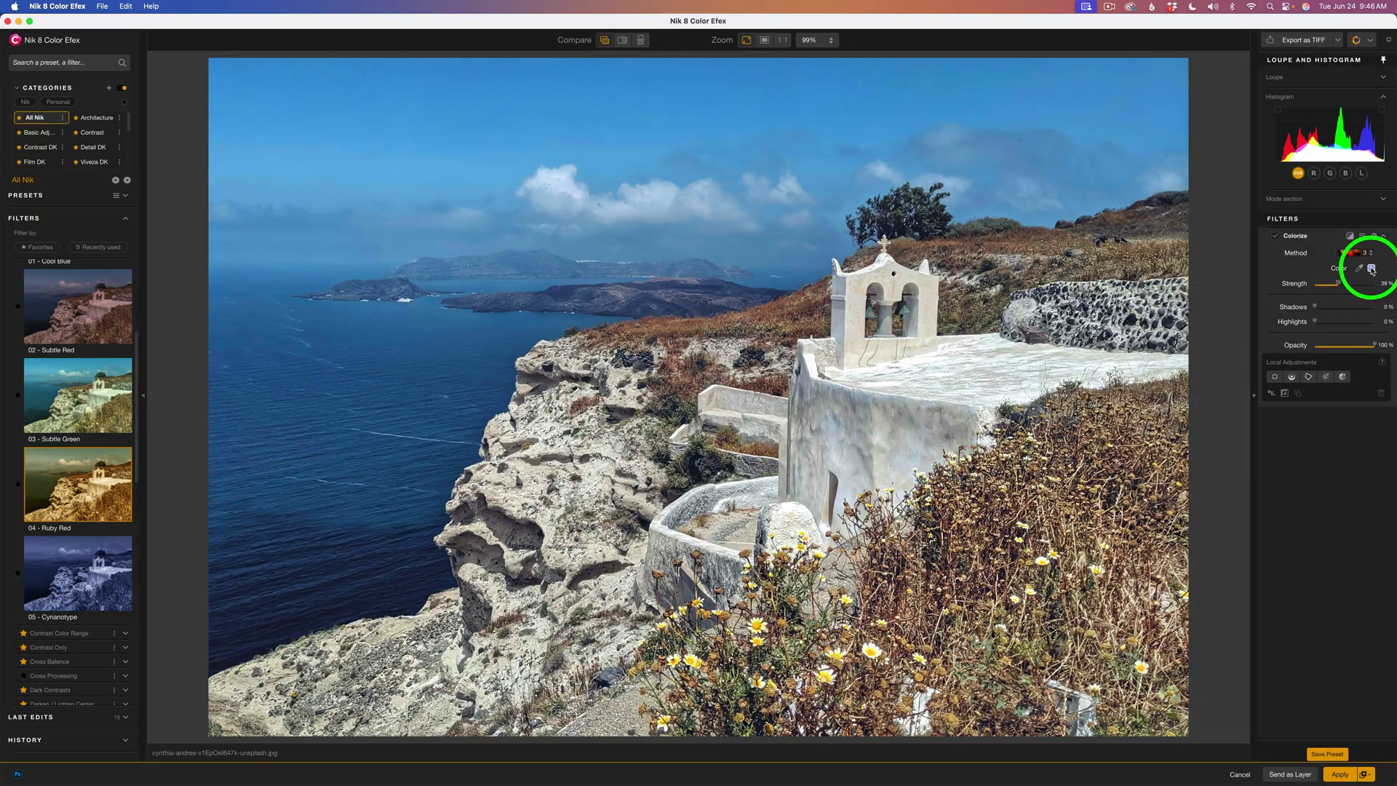
Step: Switch the tint to pink, raise strength to 53%, then darken the tint colour
{"action": "left_click", "coordinate": [1372, 270]}
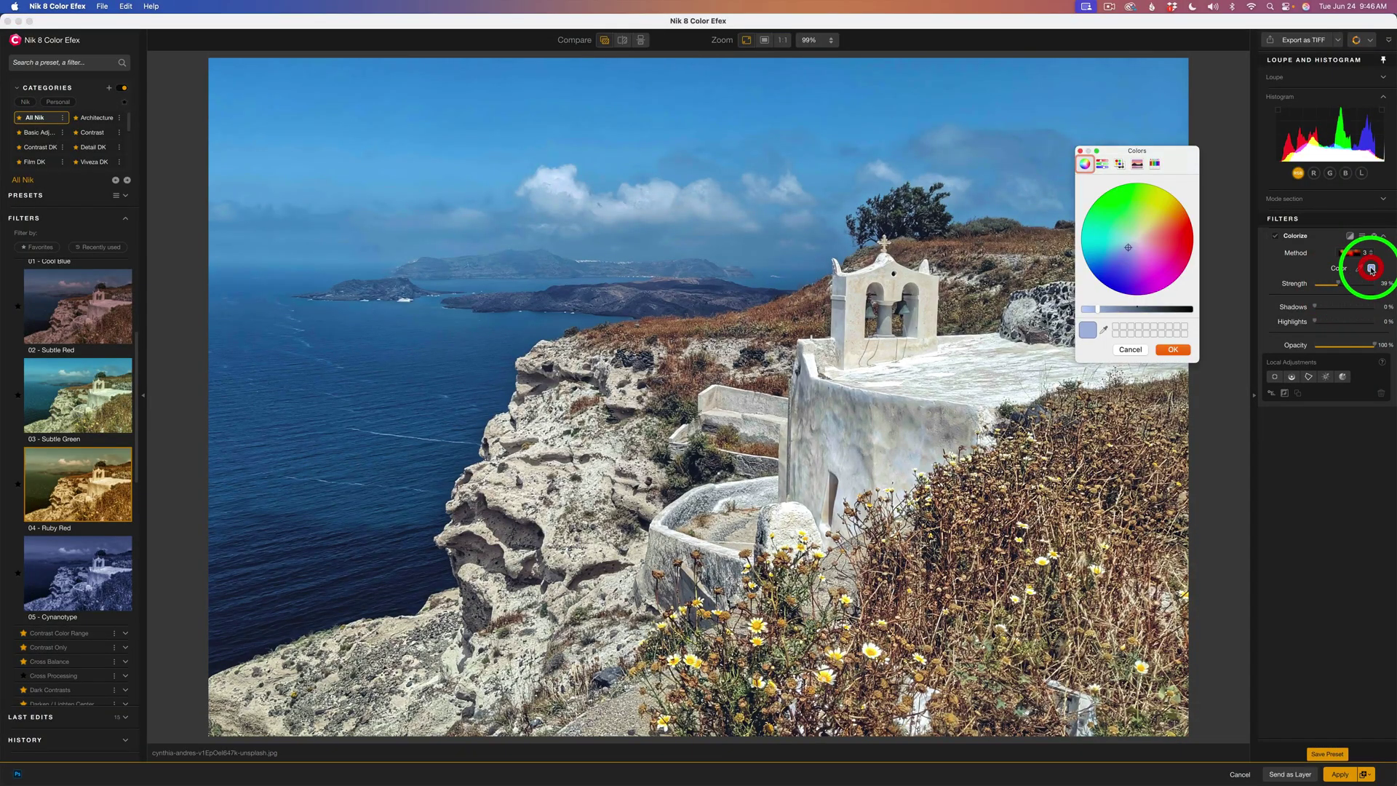
{"action": "left_click", "coordinate": [1152, 259]}
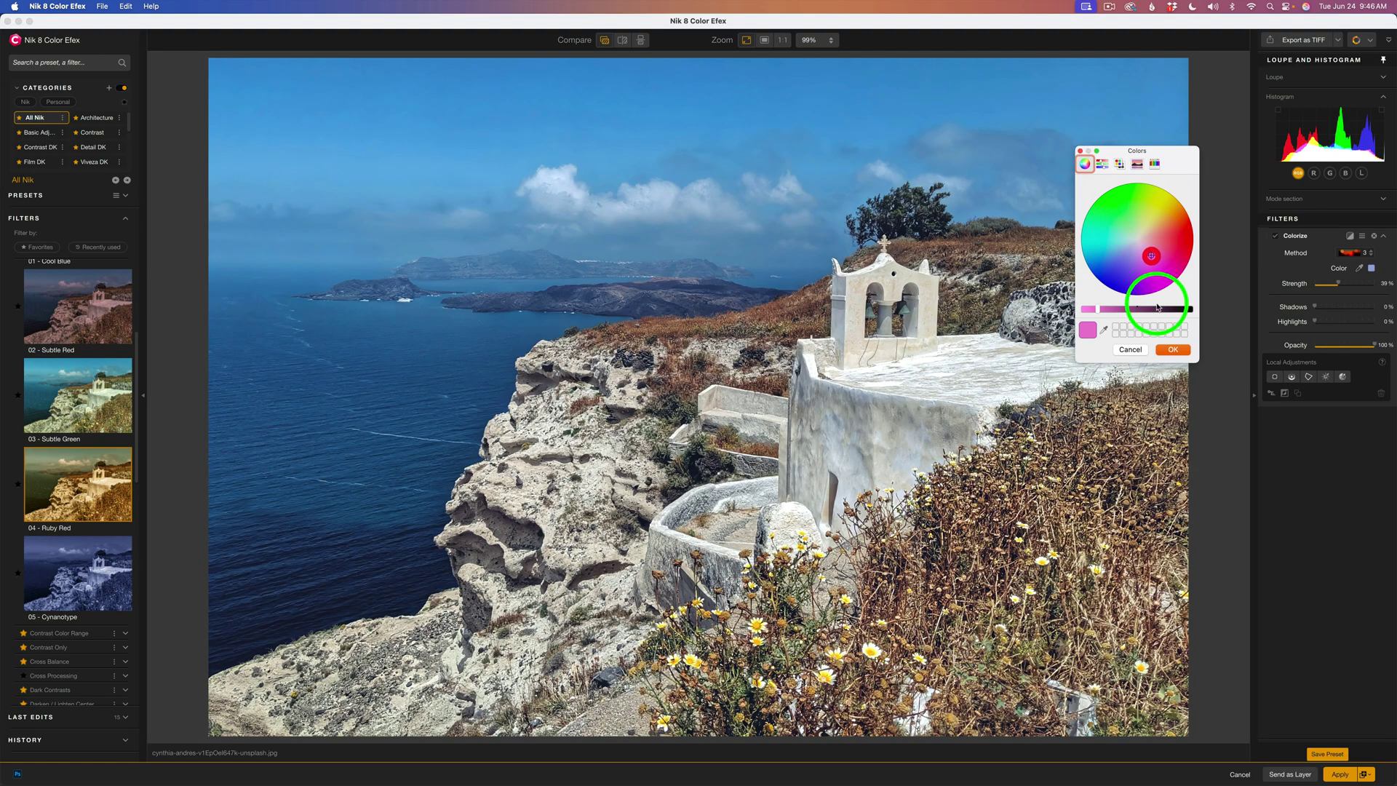
{"action": "left_click", "coordinate": [1171, 350]}
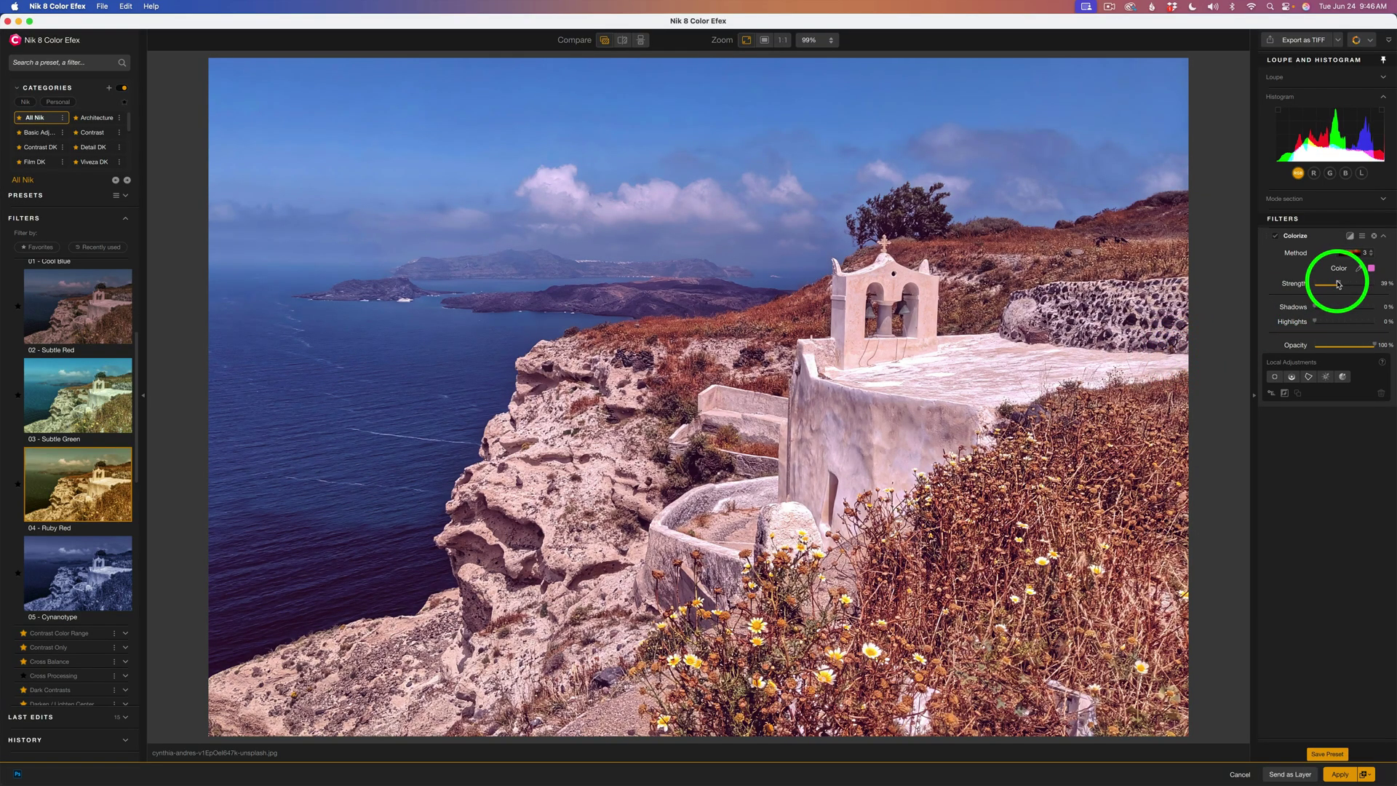
{"action": "left_click_drag", "start_coordinate": [1339, 285], "coordinate": [1365, 325]}
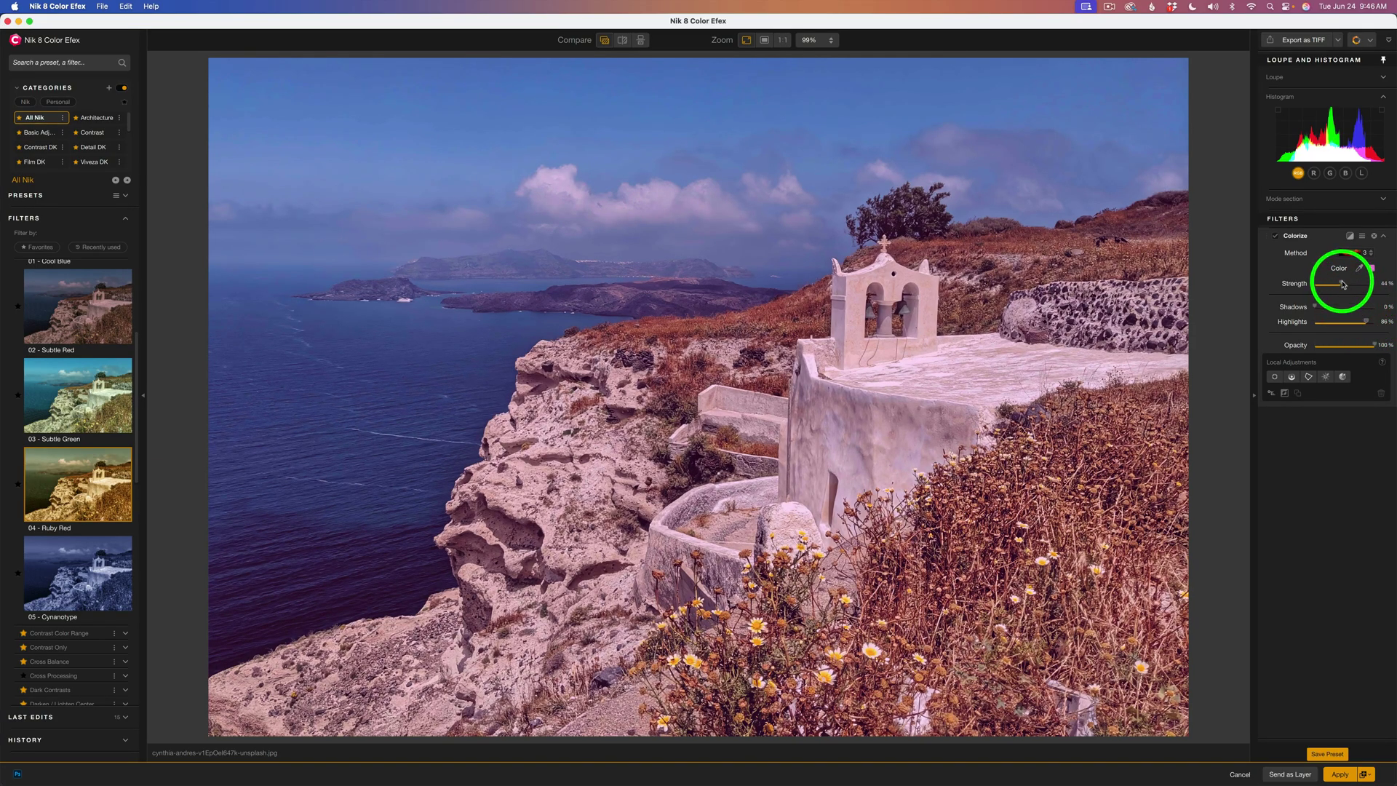
{"action": "left_click_drag", "start_coordinate": [1343, 286], "coordinate": [1346, 284]}
{"action": "left_click", "coordinate": [1373, 269]}
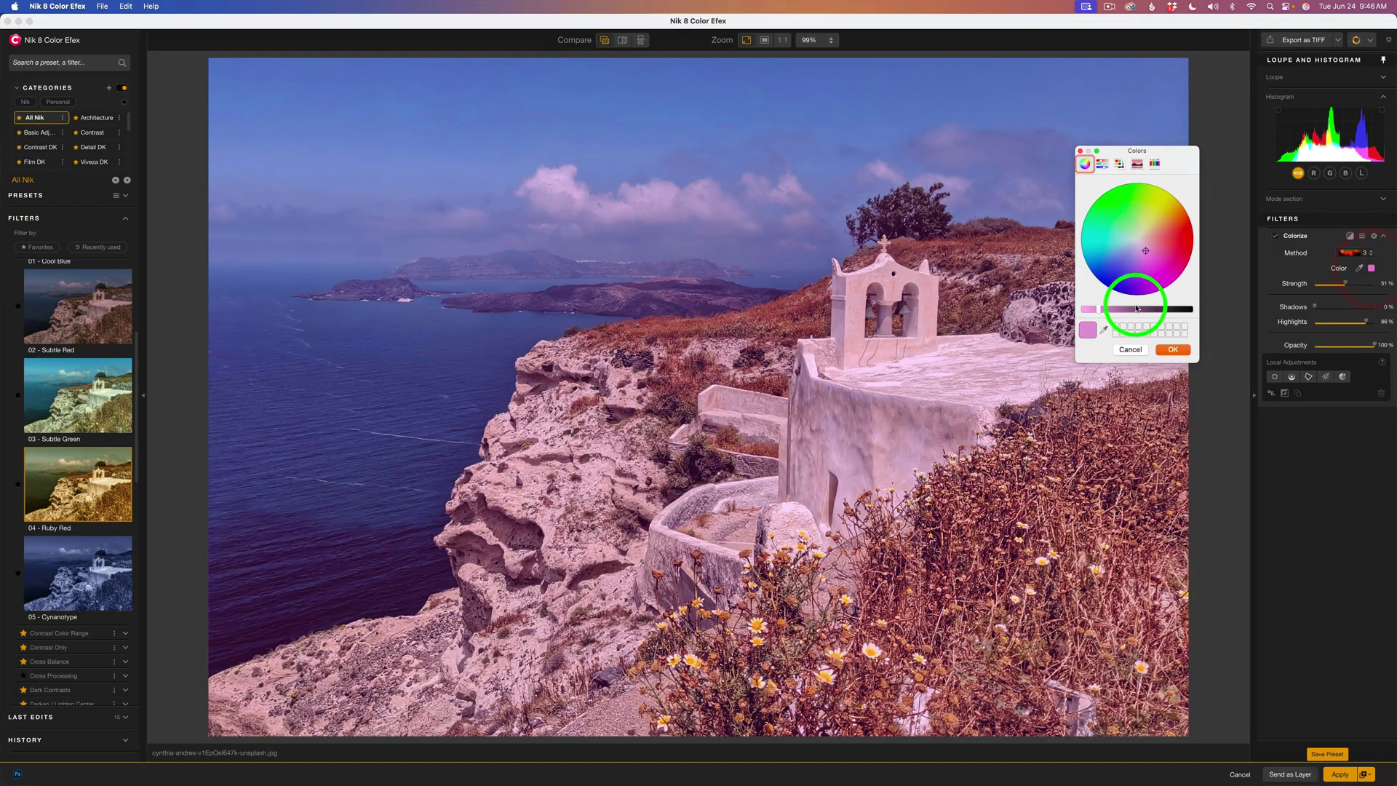
{"action": "left_click_drag", "start_coordinate": [1112, 313], "coordinate": [1120, 312]}
{"action": "left_click", "coordinate": [1171, 349]}
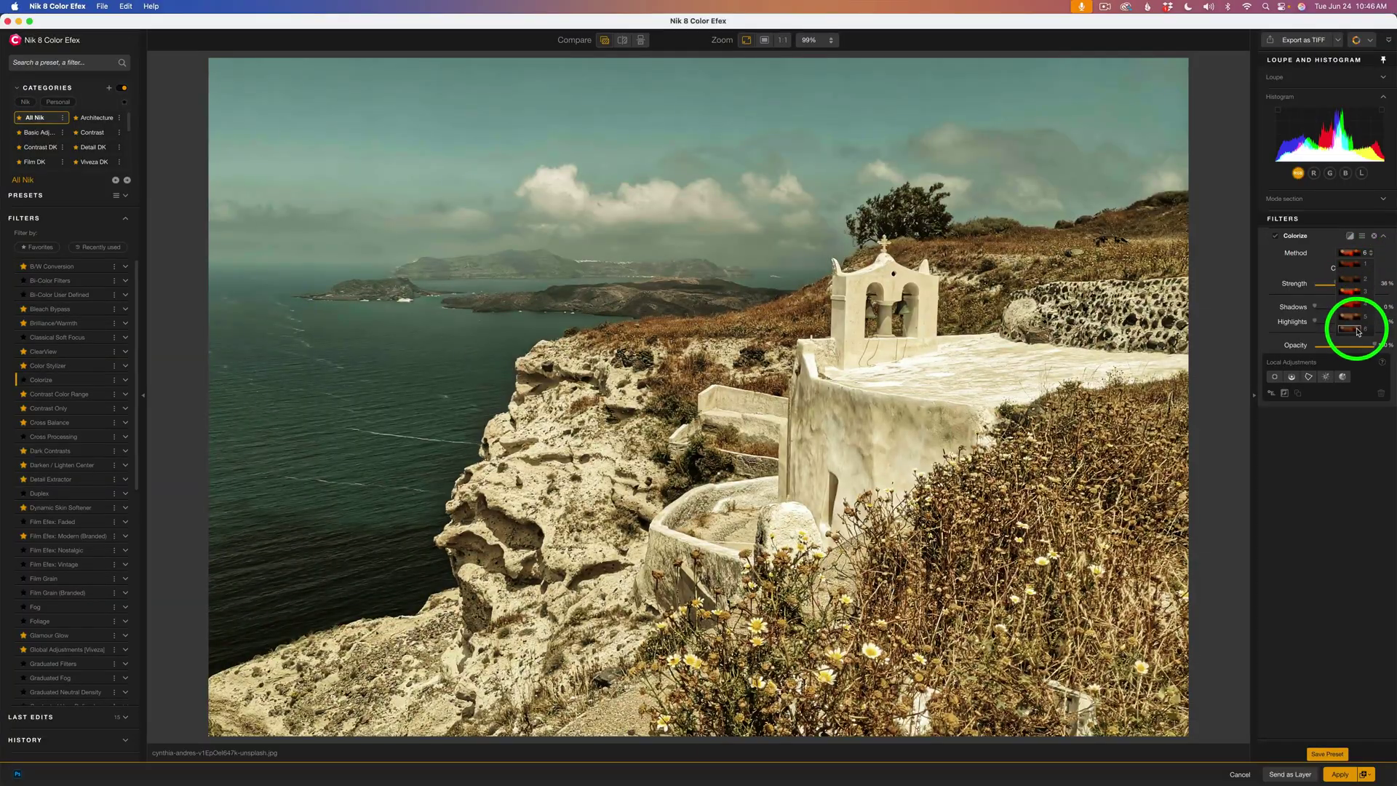
Step: Switch the Colorize Method back to 6 for warm sepia tones under a teal sky
{"action": "left_click", "coordinate": [1357, 331]}
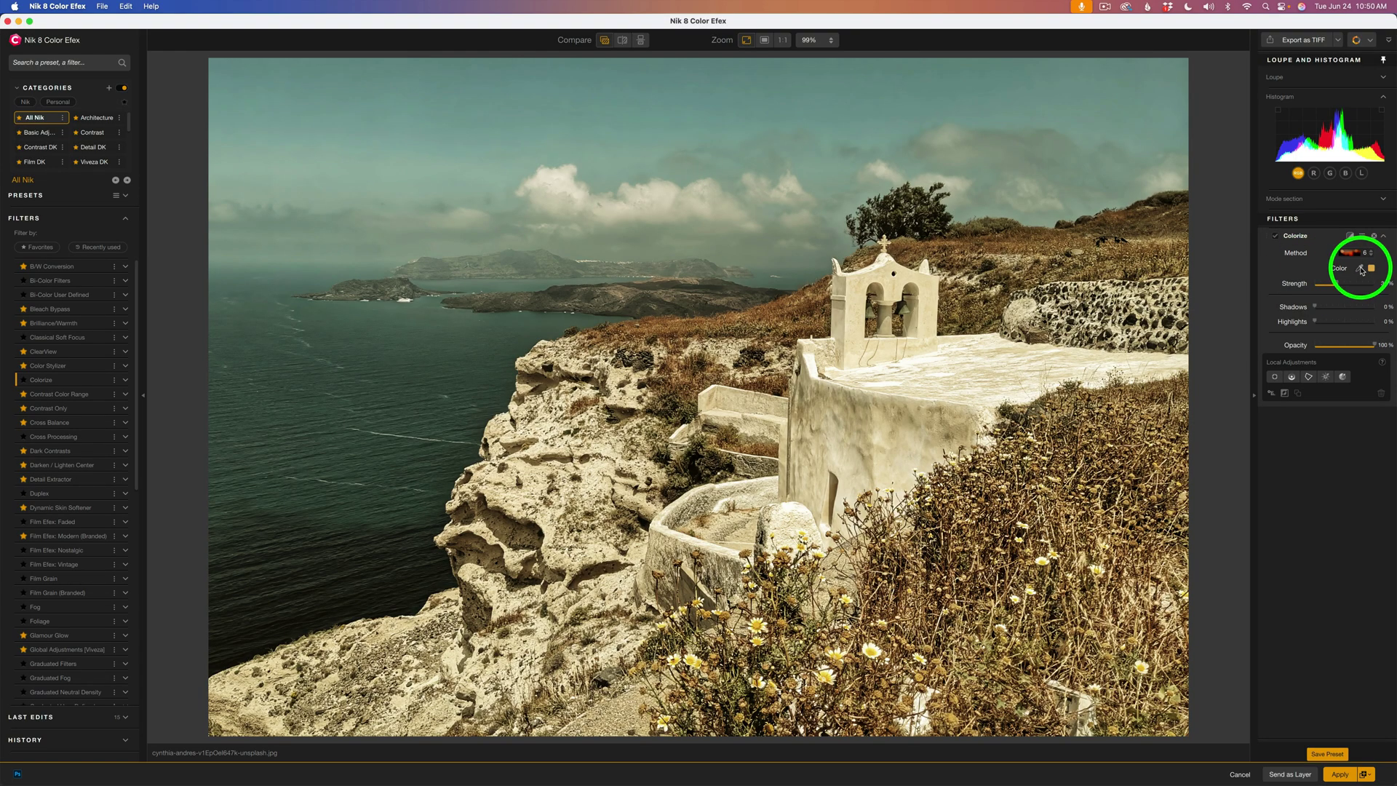
Step: Sample the sky as the Colorize tint, undo it, and bring up the tint colour picker
{"action": "left_click", "coordinate": [1359, 269]}
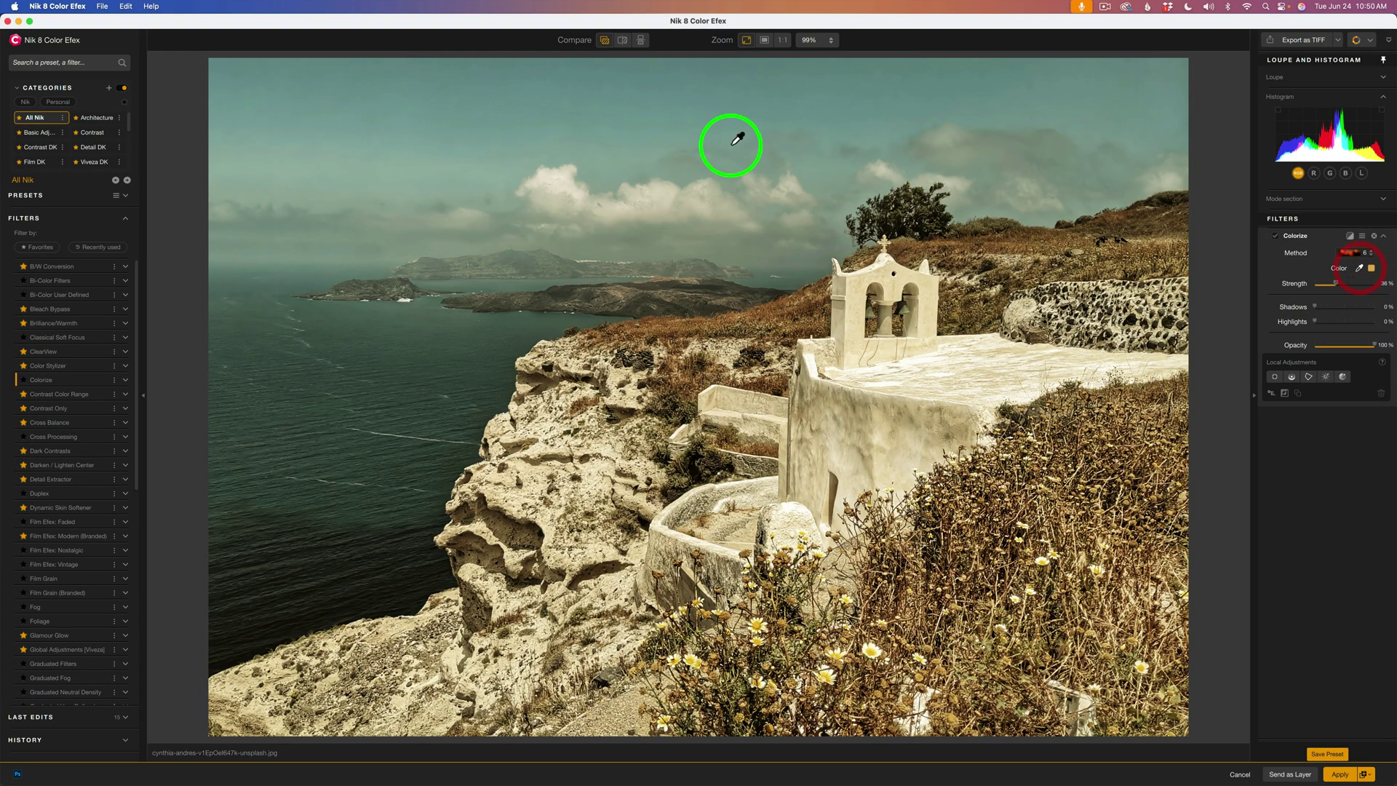
{"action": "left_click", "coordinate": [664, 122]}
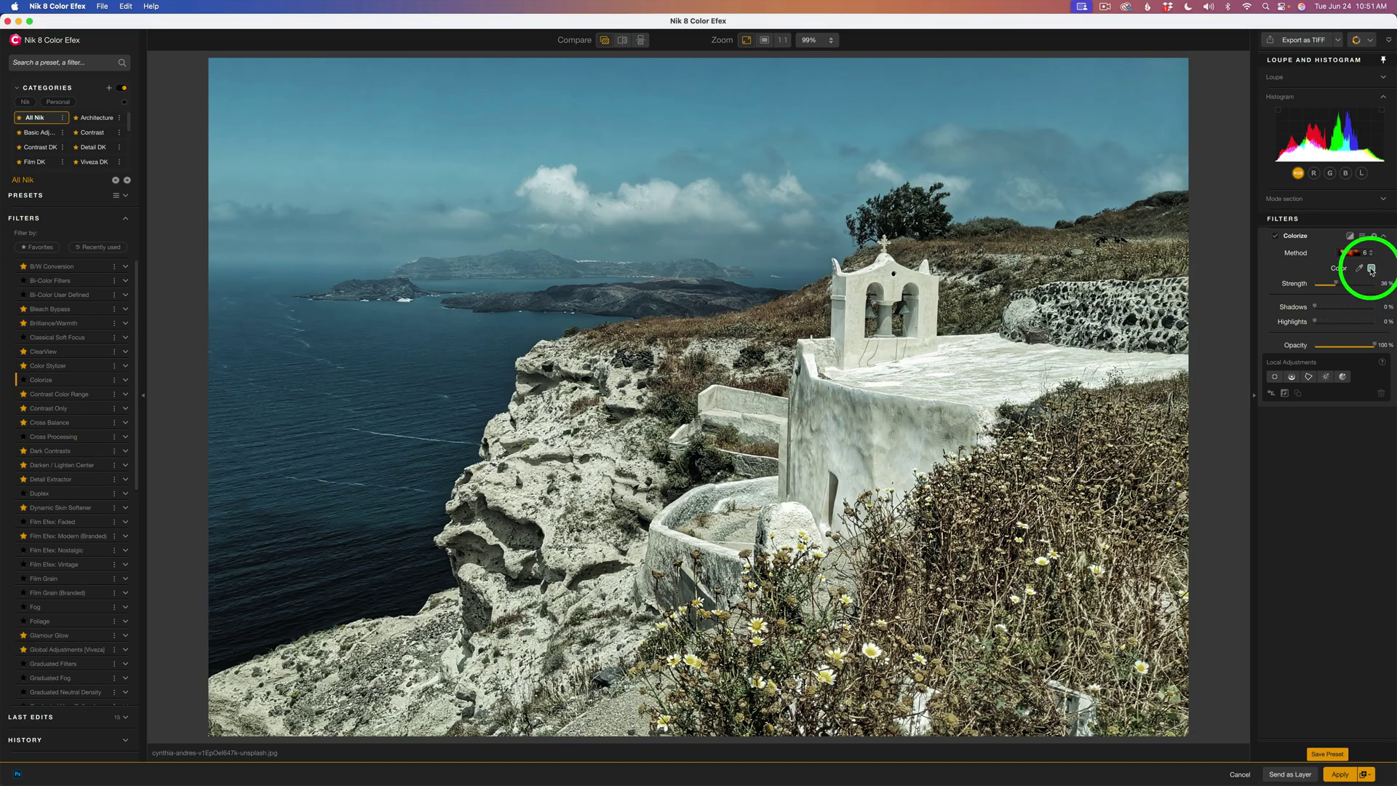
{"action": "key", "text": "super+z"}
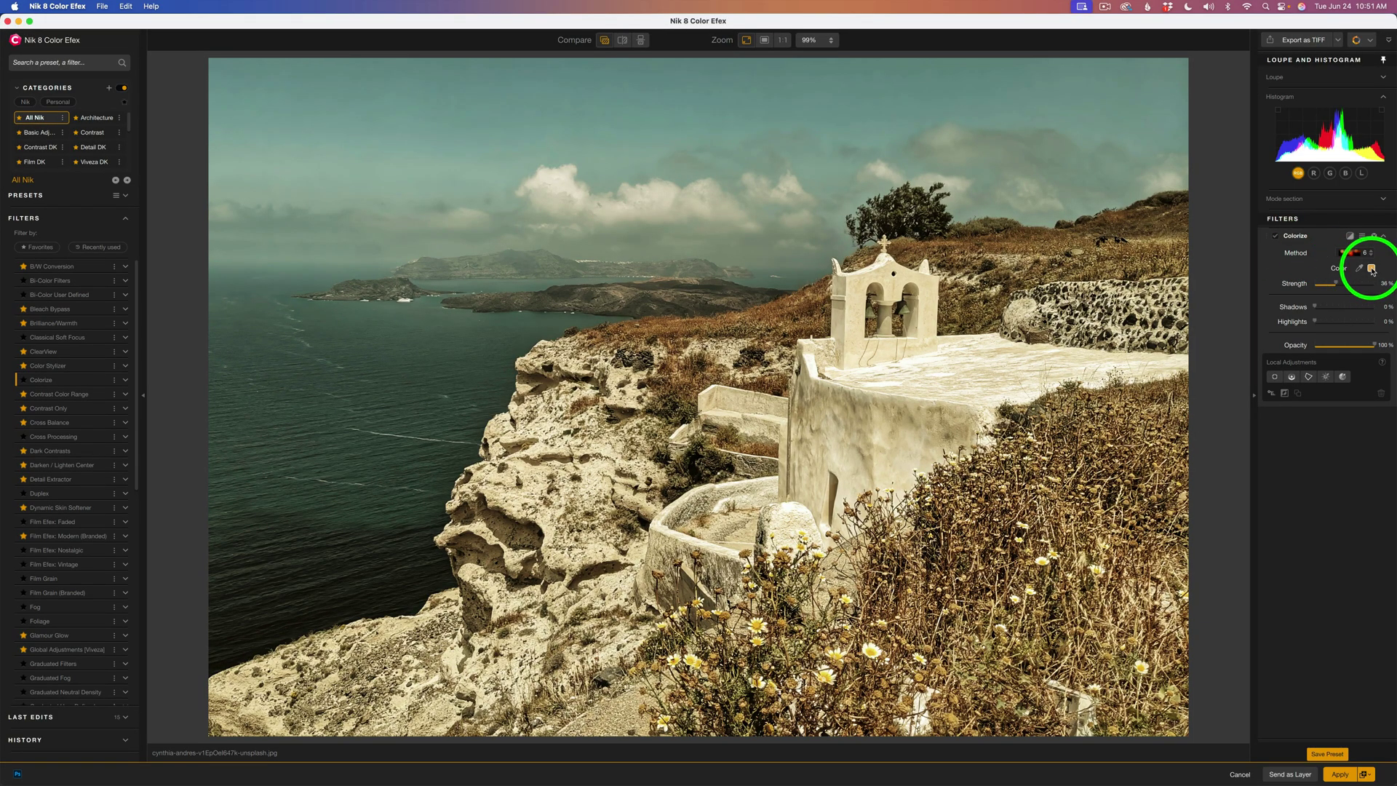
{"action": "left_click", "coordinate": [1372, 269]}
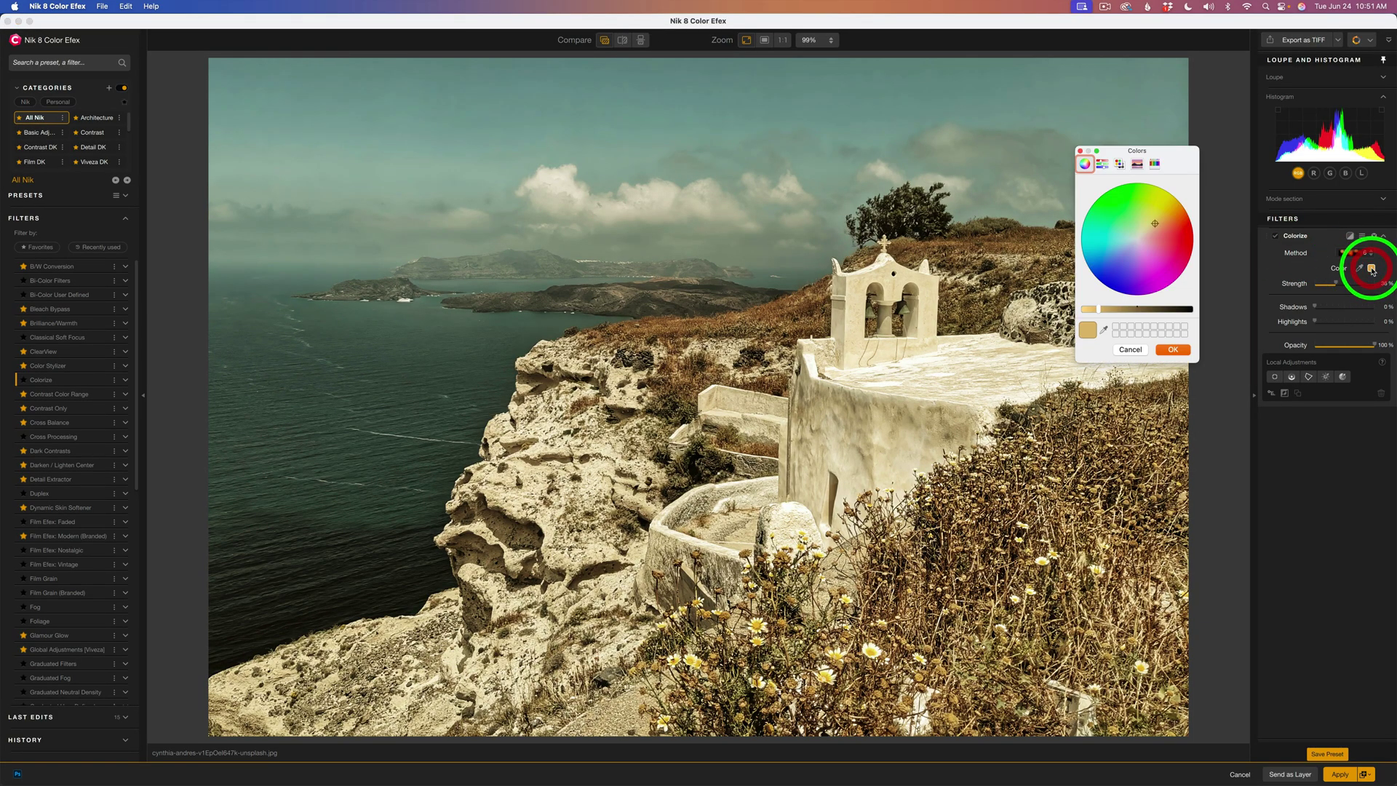
Step: Move the Colorize tint from pink through magenta to yellow, then darken it to olive
{"action": "left_click", "coordinate": [1151, 261]}
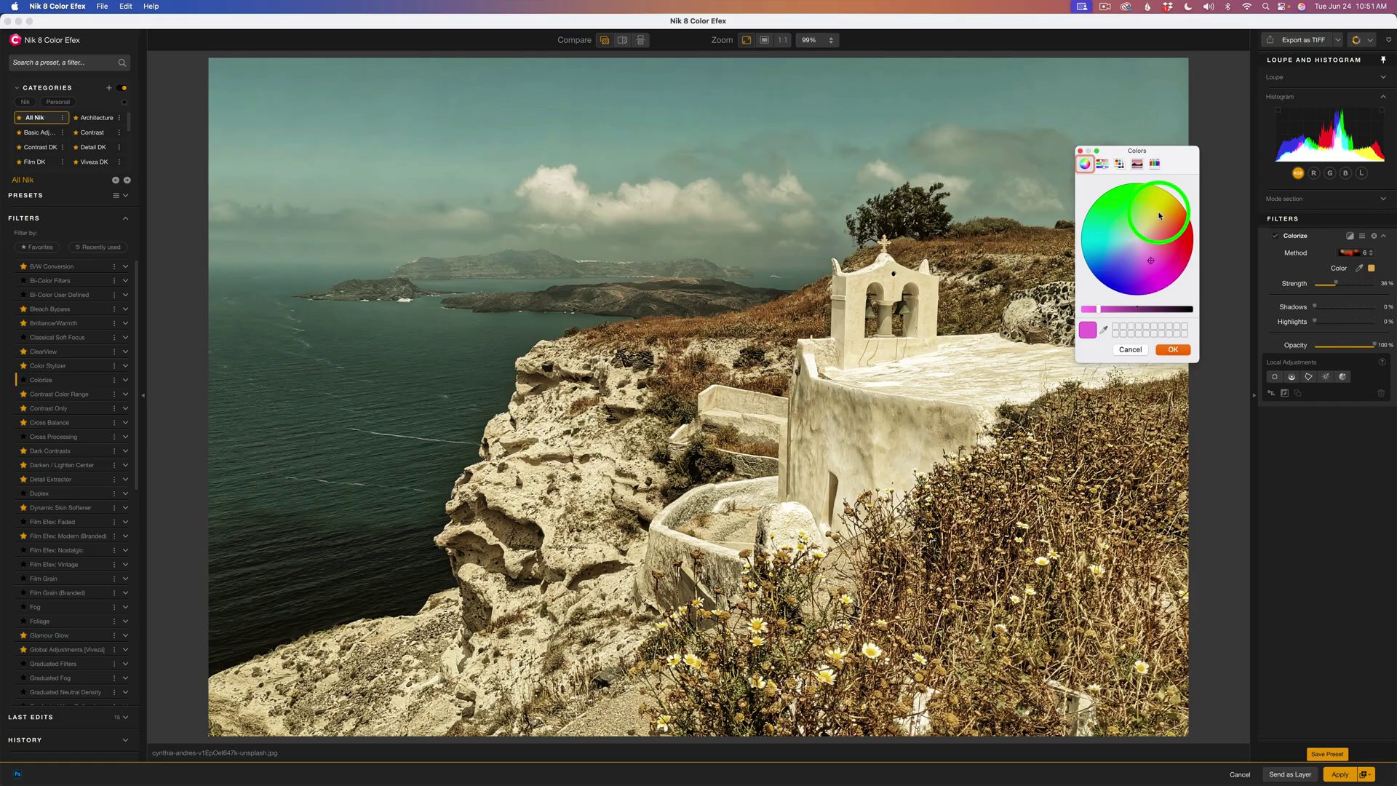
{"action": "left_click", "coordinate": [1162, 272]}
{"action": "left_click_drag", "start_coordinate": [1162, 273], "coordinate": [1169, 233]}
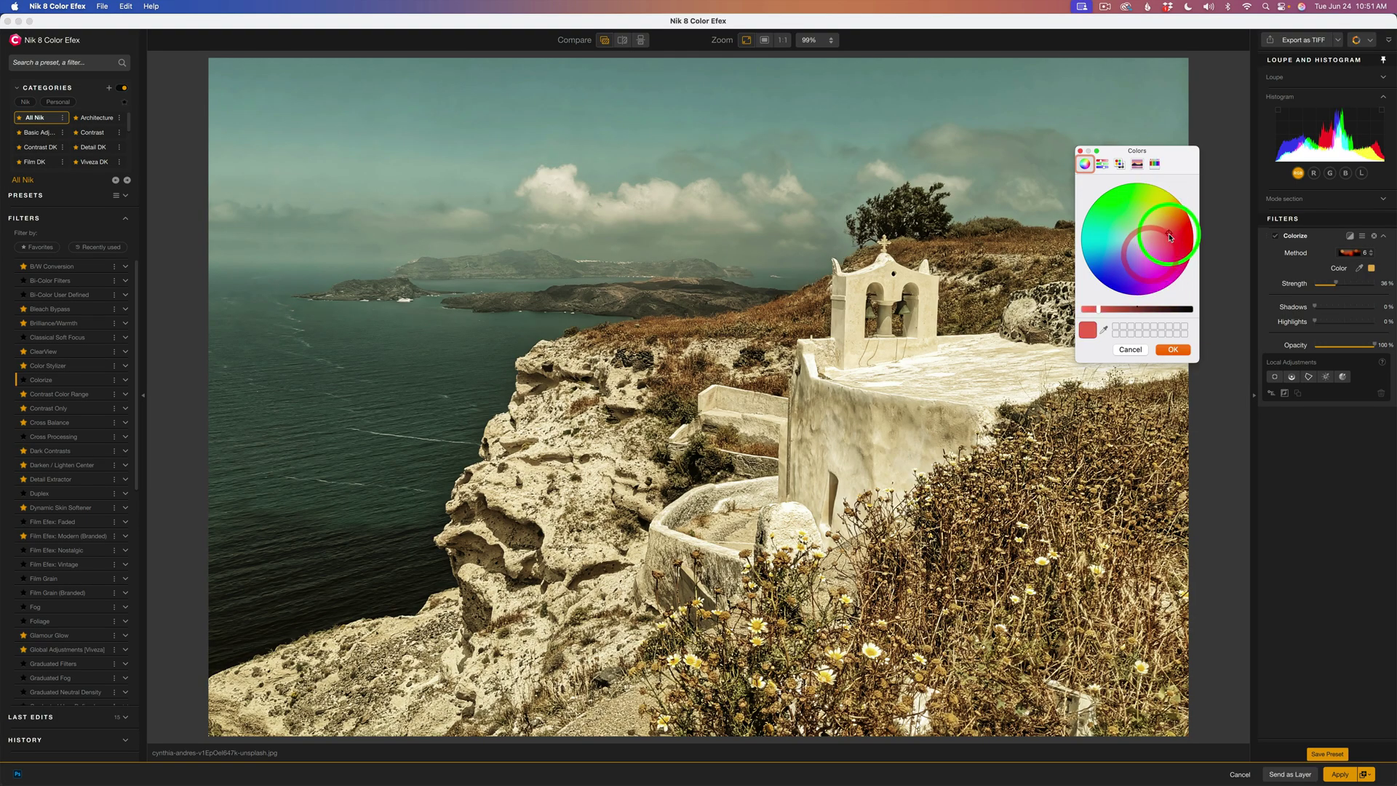
{"action": "left_click", "coordinate": [1156, 212]}
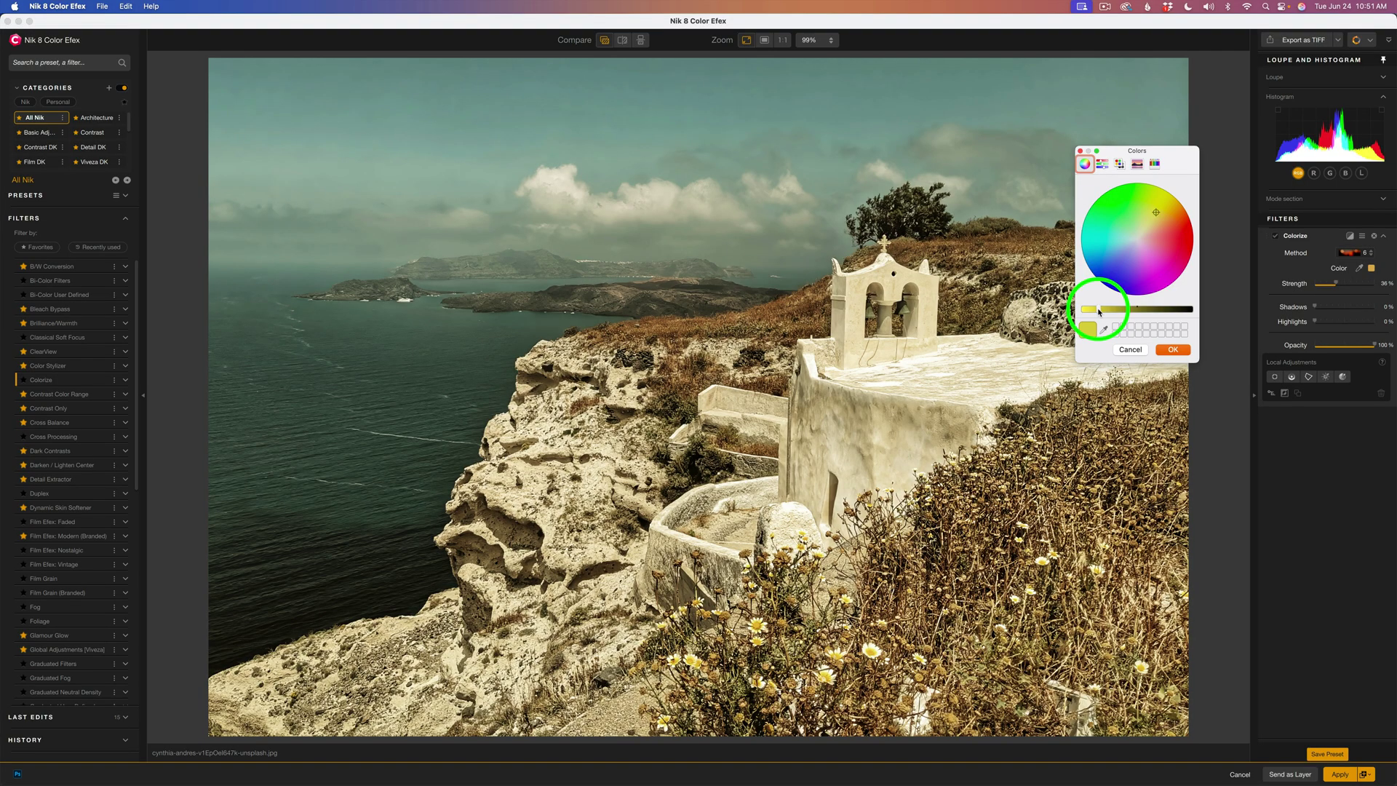
{"action": "left_click_drag", "start_coordinate": [1100, 311], "coordinate": [1123, 310]}
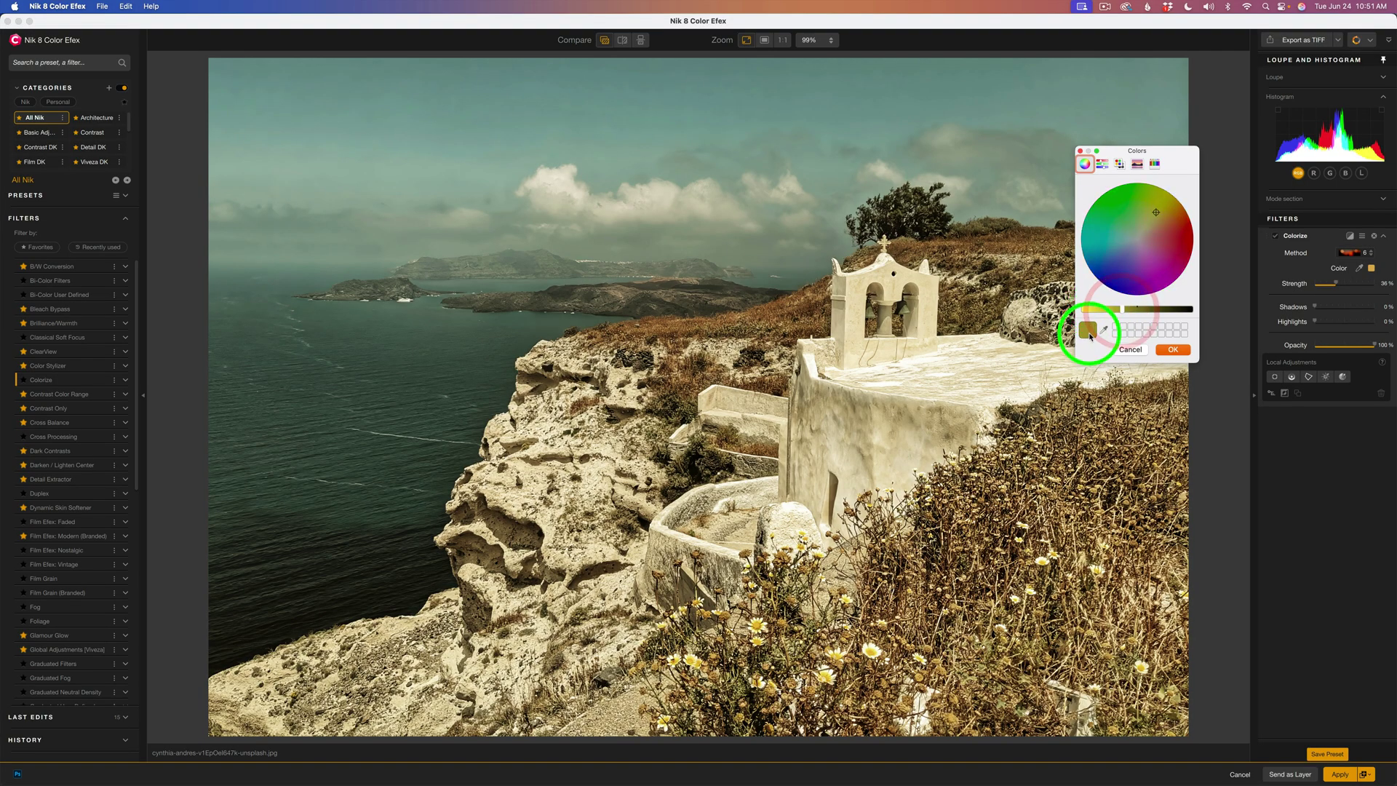
{"action": "left_click", "coordinate": [1095, 310]}
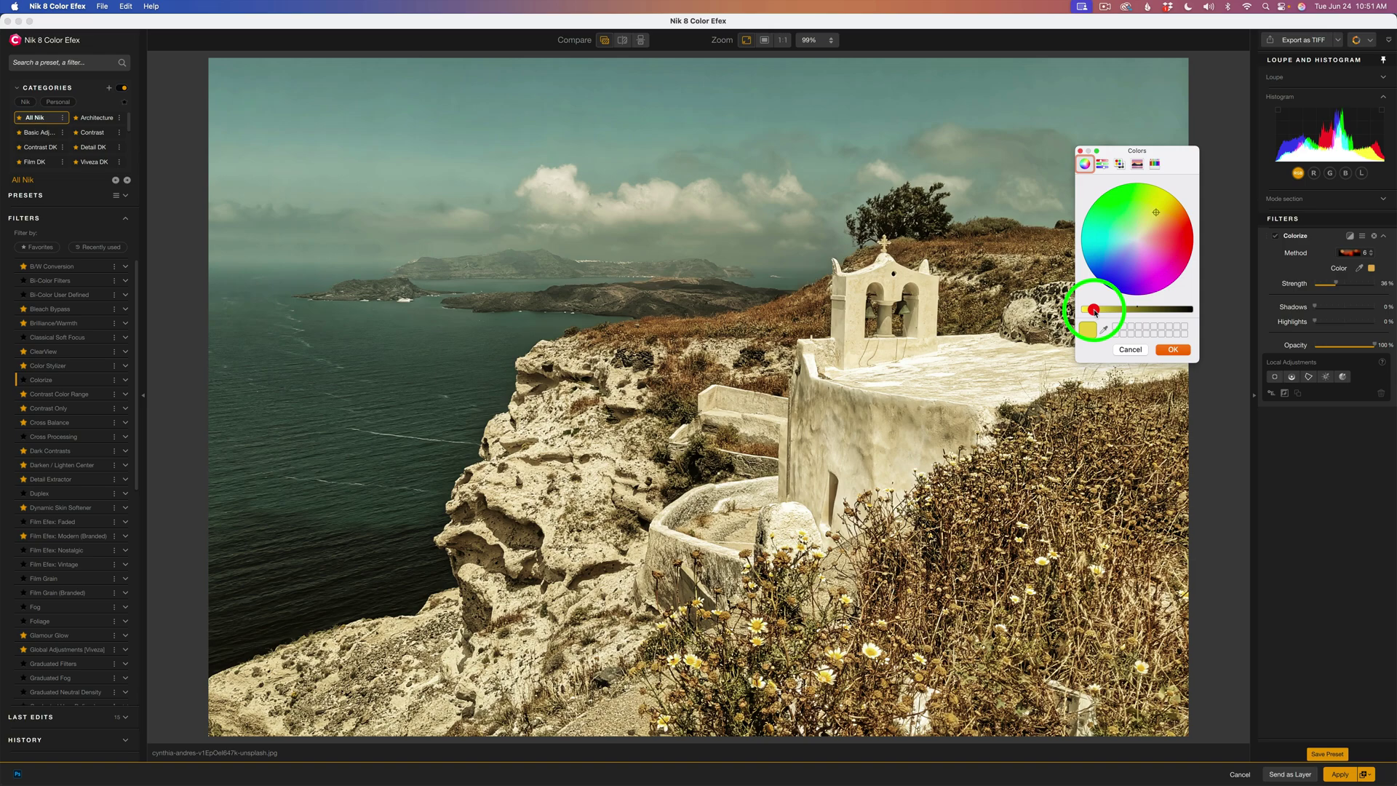
{"action": "left_click_drag", "start_coordinate": [1096, 311], "coordinate": [1106, 310]}
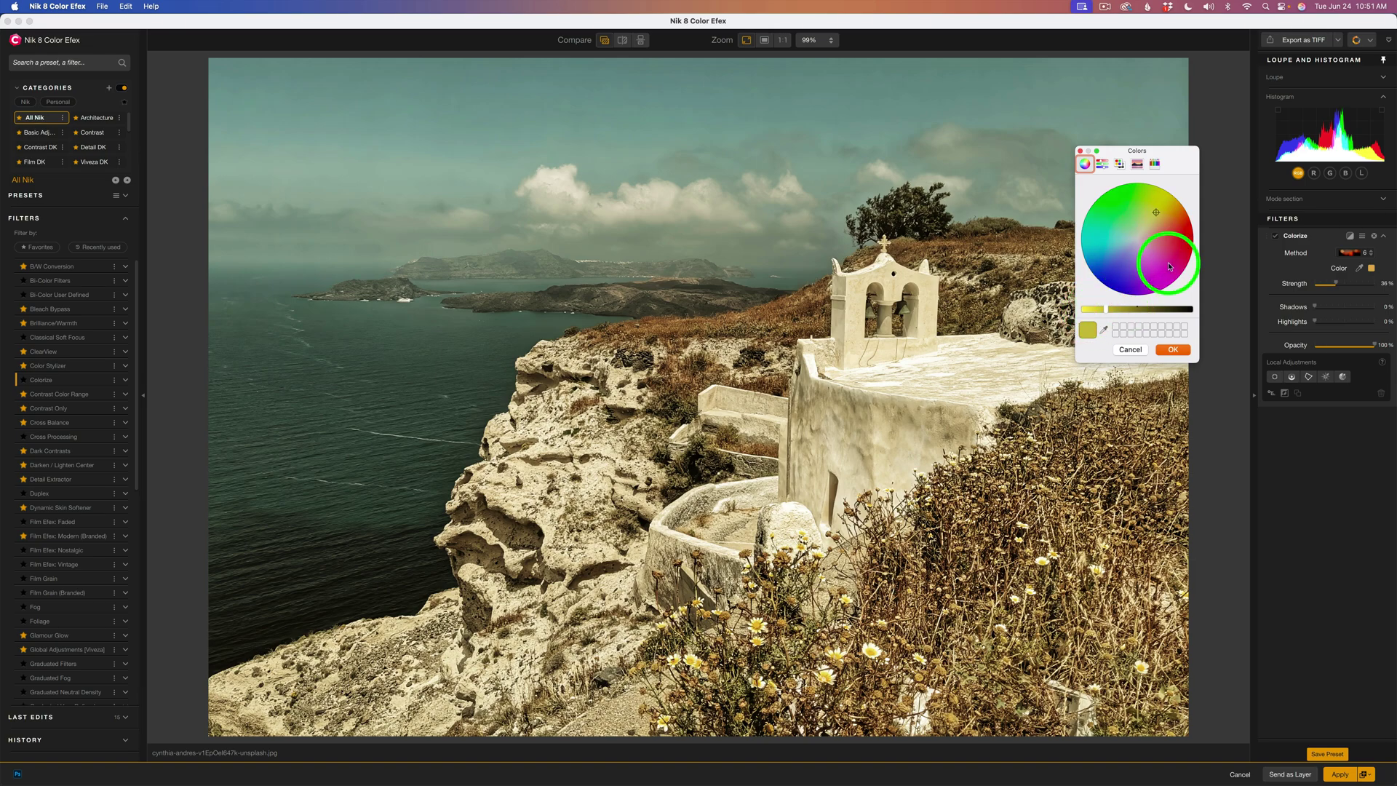
{"action": "left_click", "coordinate": [1174, 350]}
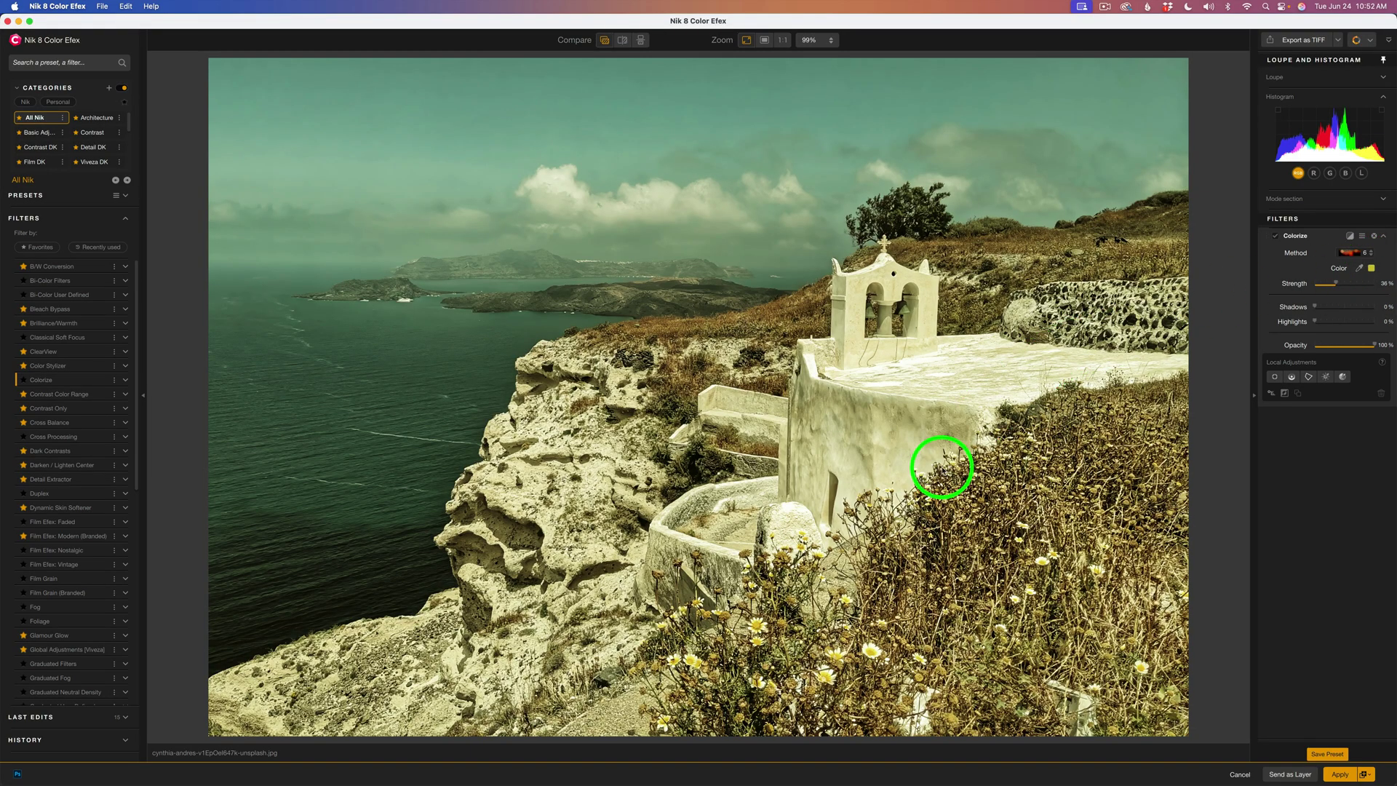
Step: Lighten the Colorize tint slightly from olive to a warm tan-brown
{"action": "left_click", "coordinate": [1372, 269]}
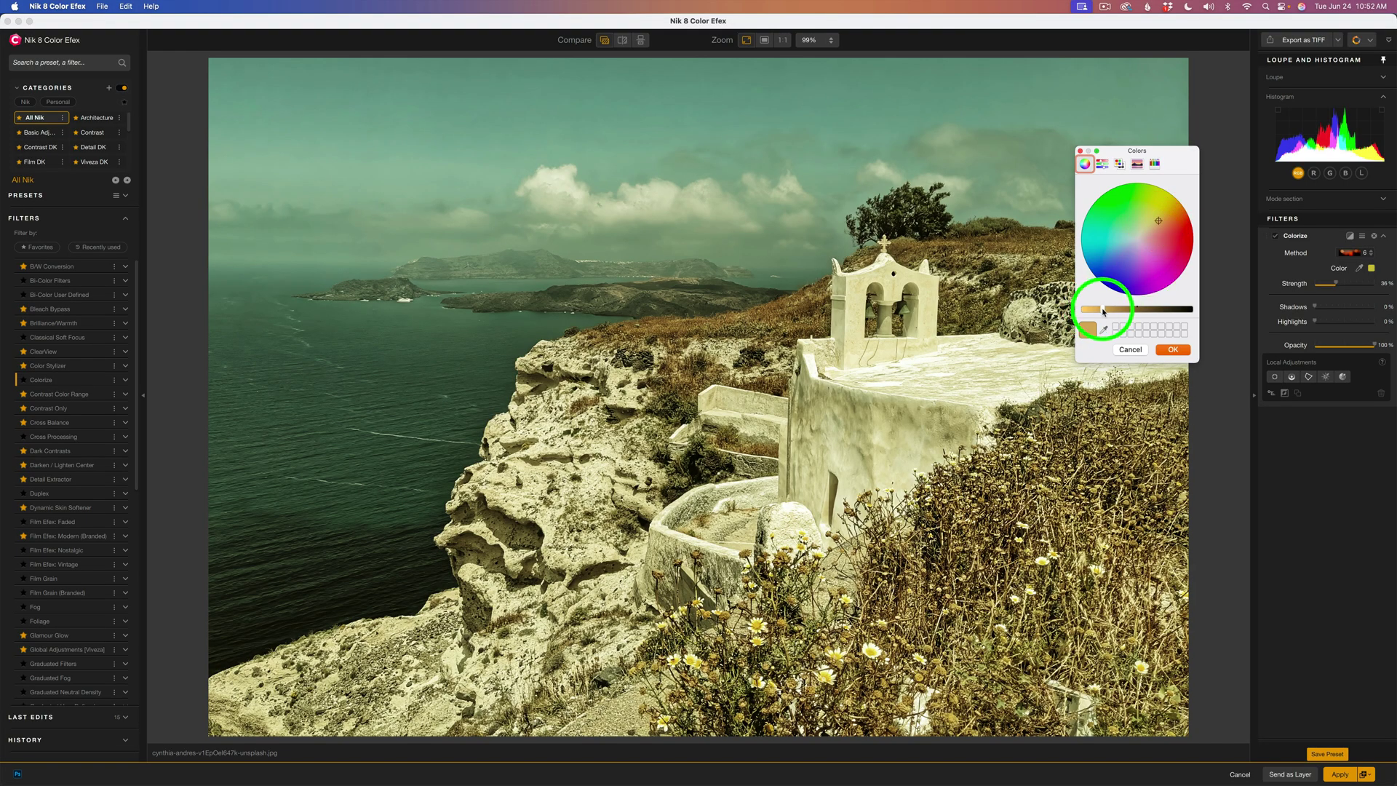
{"action": "left_click_drag", "start_coordinate": [1104, 312], "coordinate": [1108, 312]}
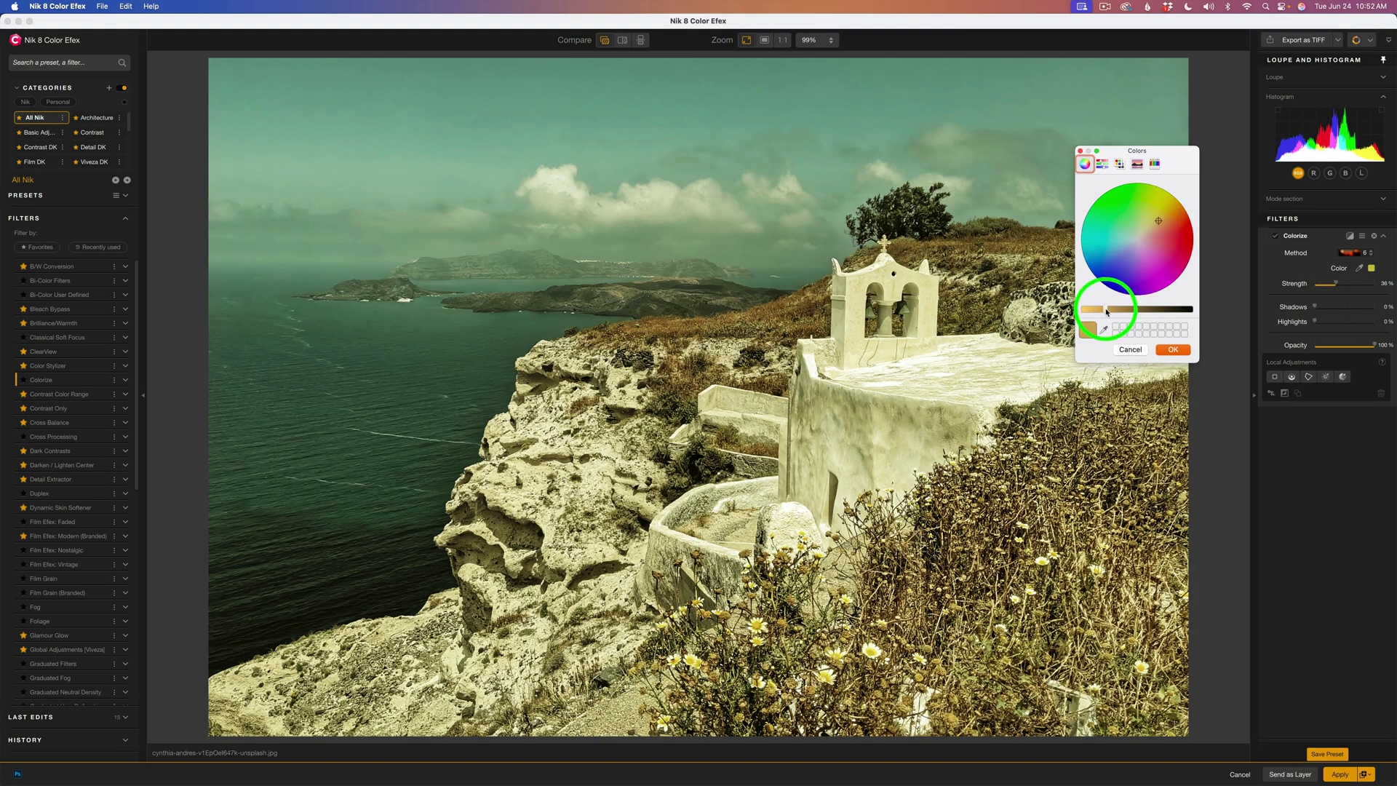
{"action": "left_click", "coordinate": [1174, 351]}
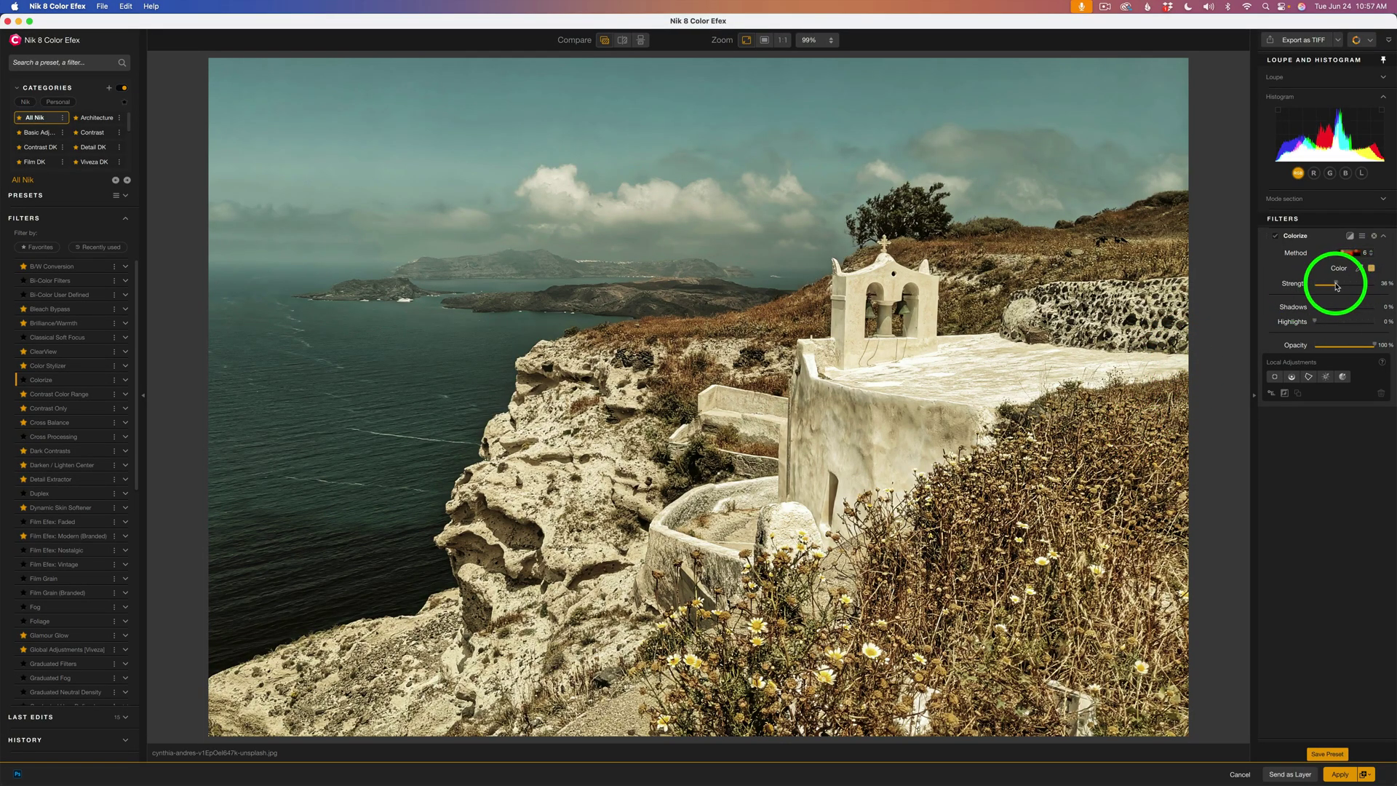
Step: Drop Colorize Strength to 0% to compare, then raise it through 31% to 61%
{"action": "left_click_drag", "start_coordinate": [1337, 286], "coordinate": [1306, 287]}
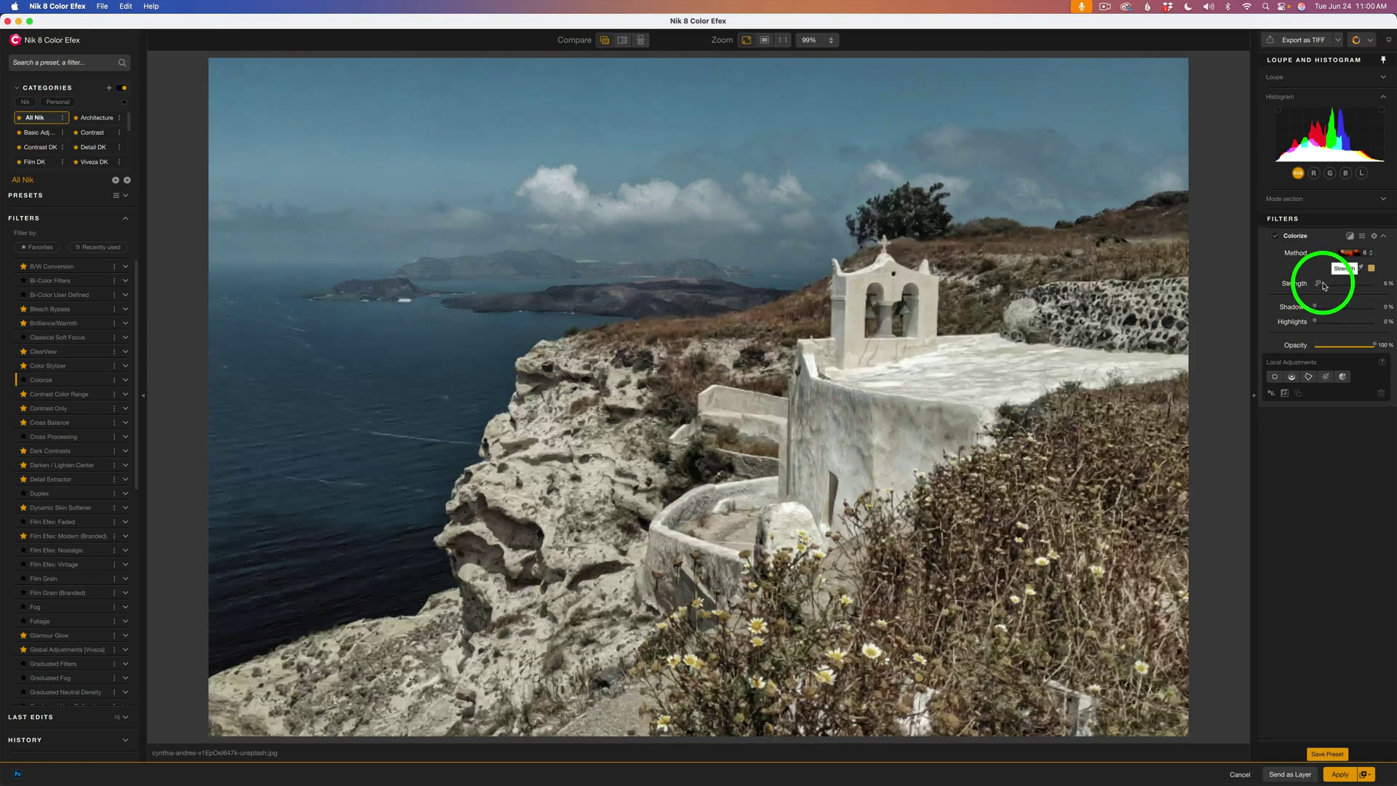
{"action": "left_click_drag", "start_coordinate": [1319, 284], "coordinate": [1335, 285]}
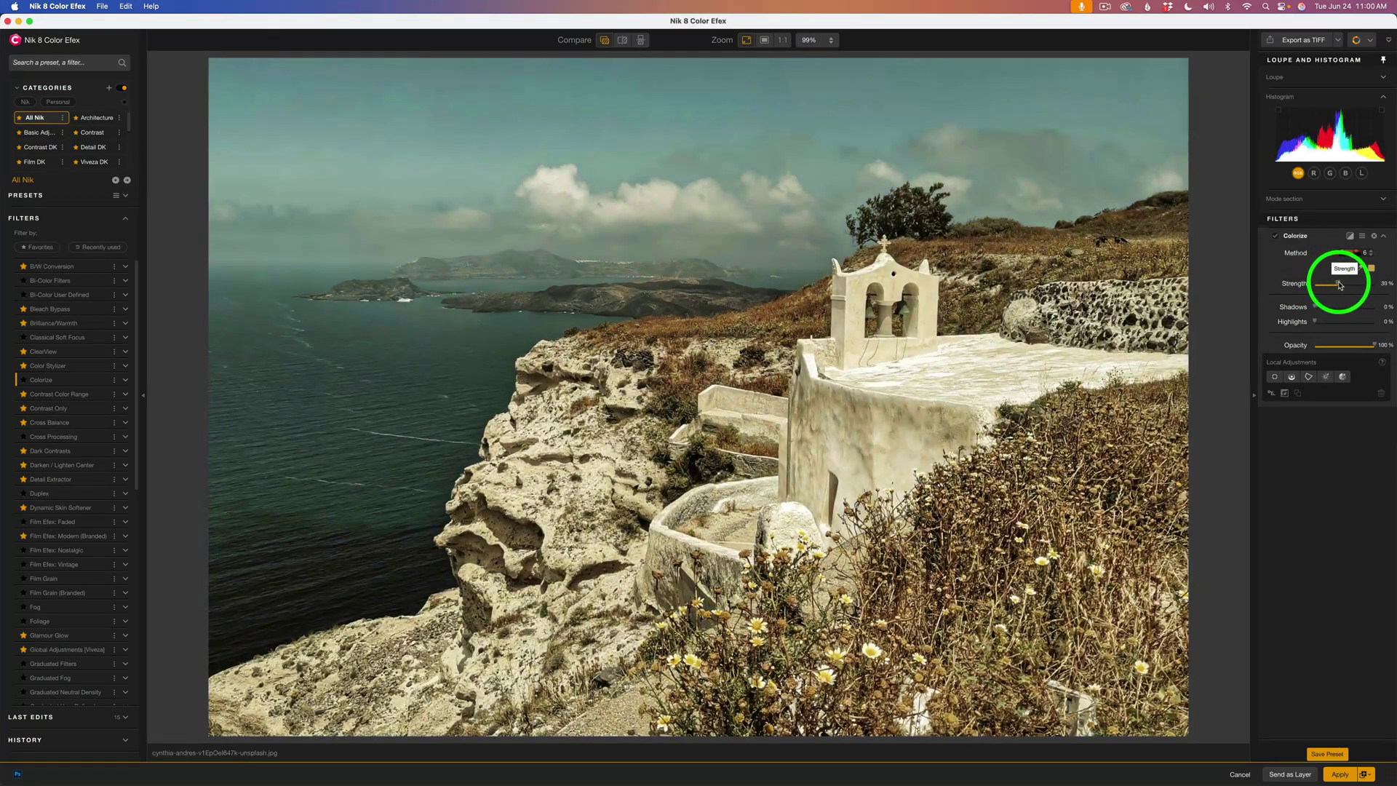
{"action": "left_click_drag", "start_coordinate": [1341, 284], "coordinate": [1352, 286]}
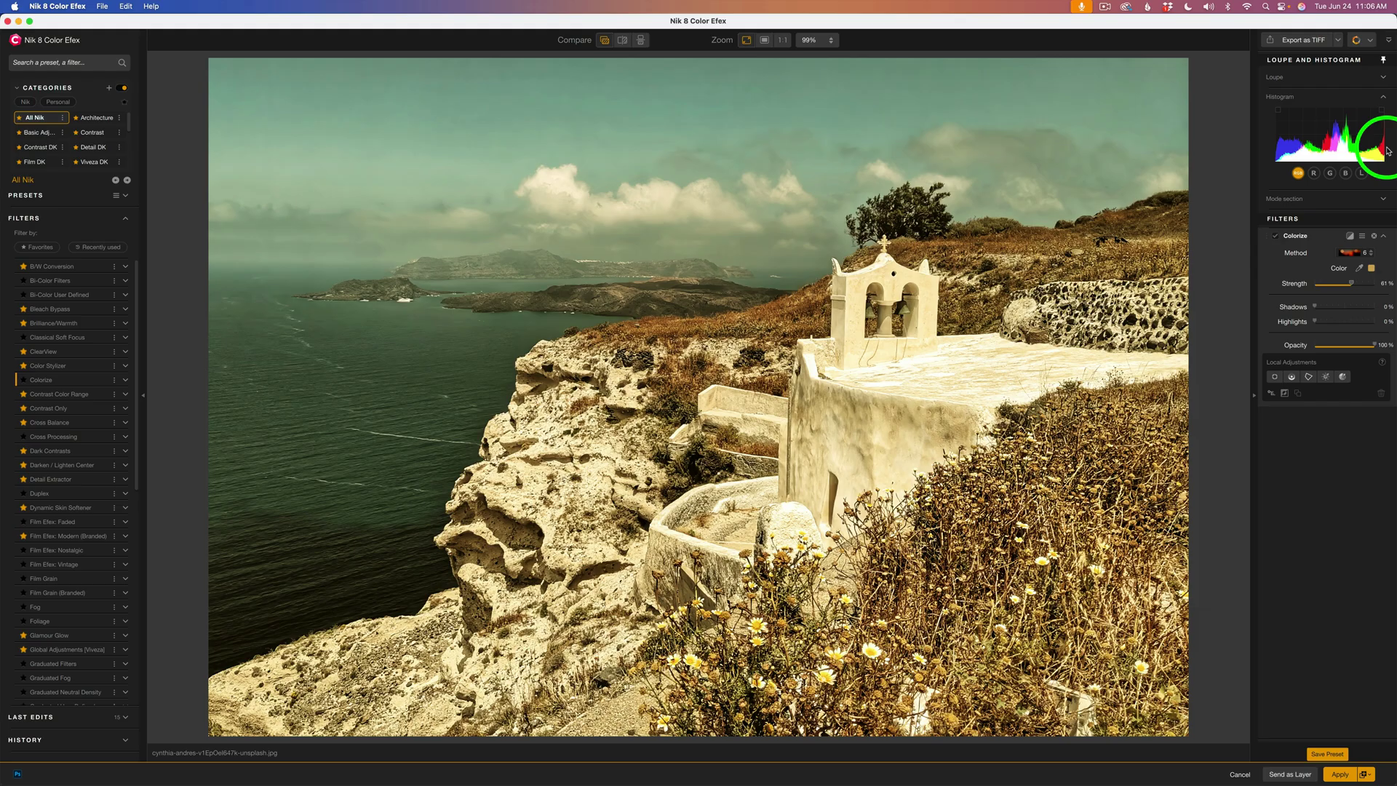
Step: Check the histogram for clipping, raise Colorize Highlights to 100%, and keep Strength at 61%
{"action": "left_click", "coordinate": [1384, 97]}
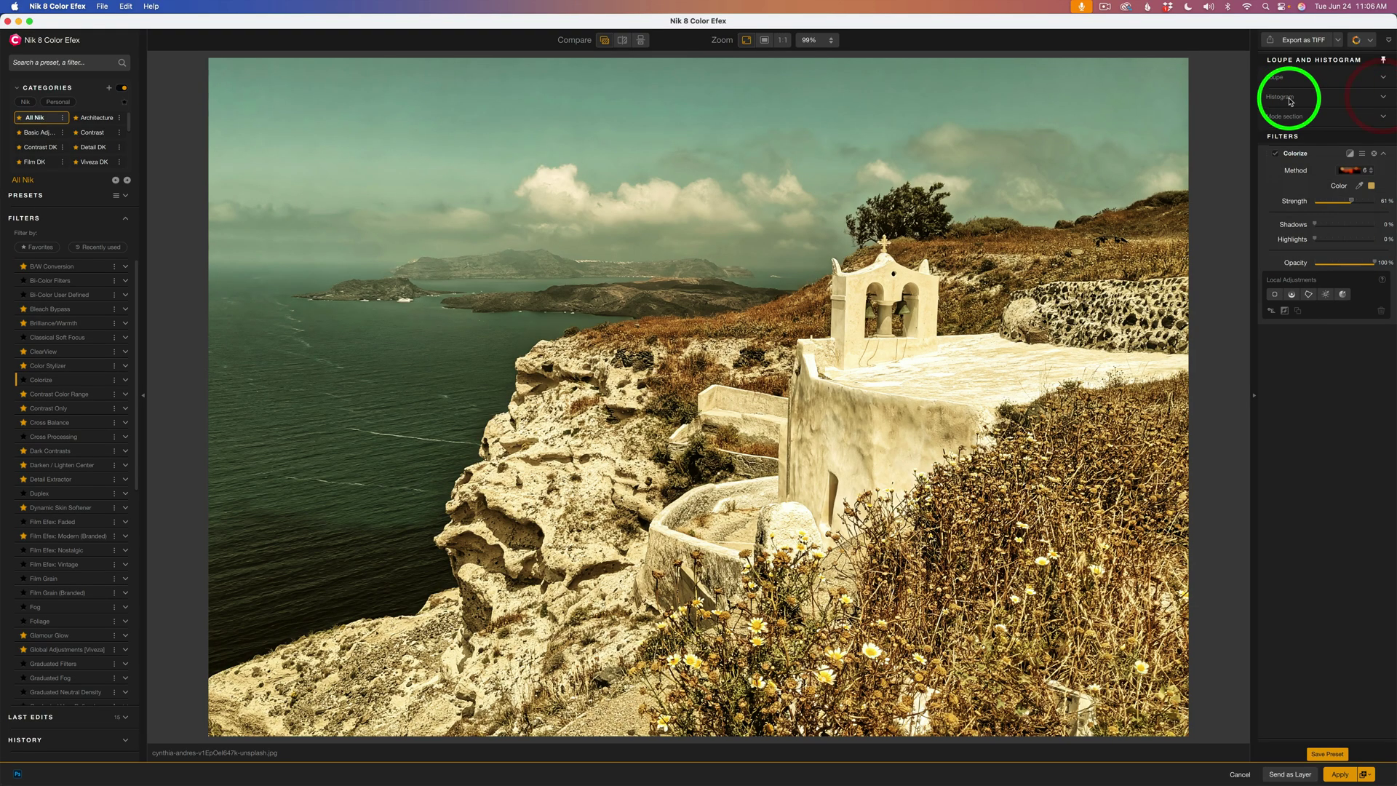
{"action": "left_click", "coordinate": [1382, 96]}
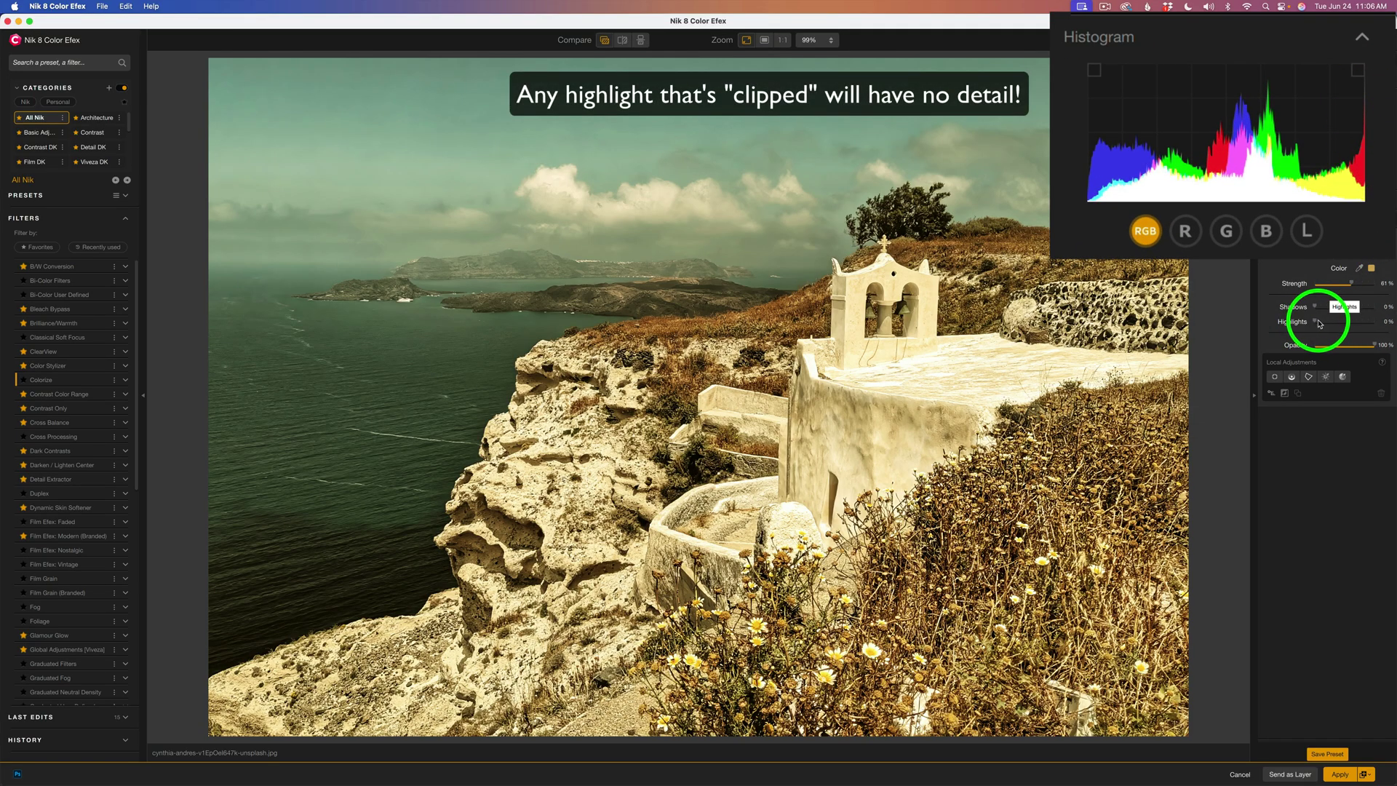
{"action": "left_click_drag", "start_coordinate": [1320, 324], "coordinate": [1379, 328]}
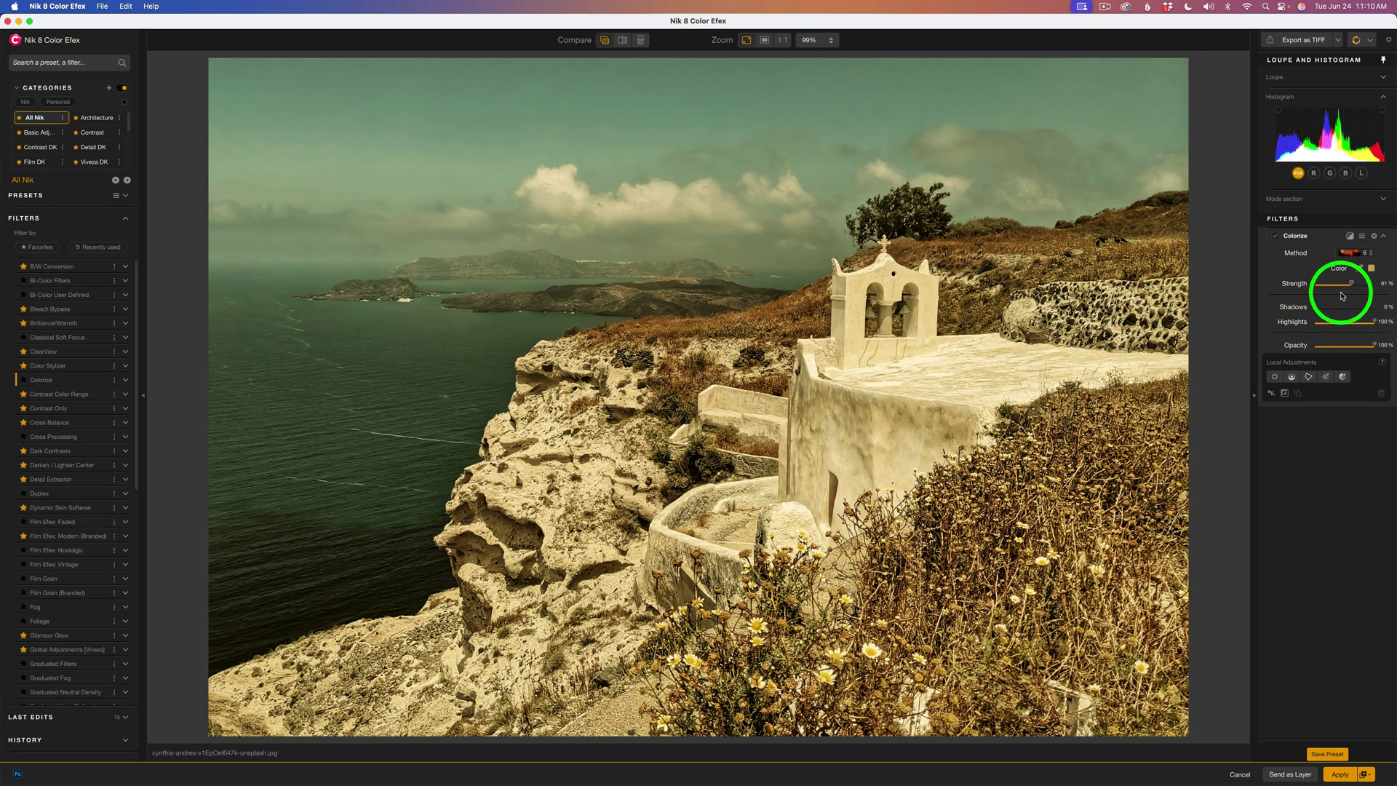
{"action": "left_click_drag", "start_coordinate": [1351, 284], "coordinate": [1350, 285]}
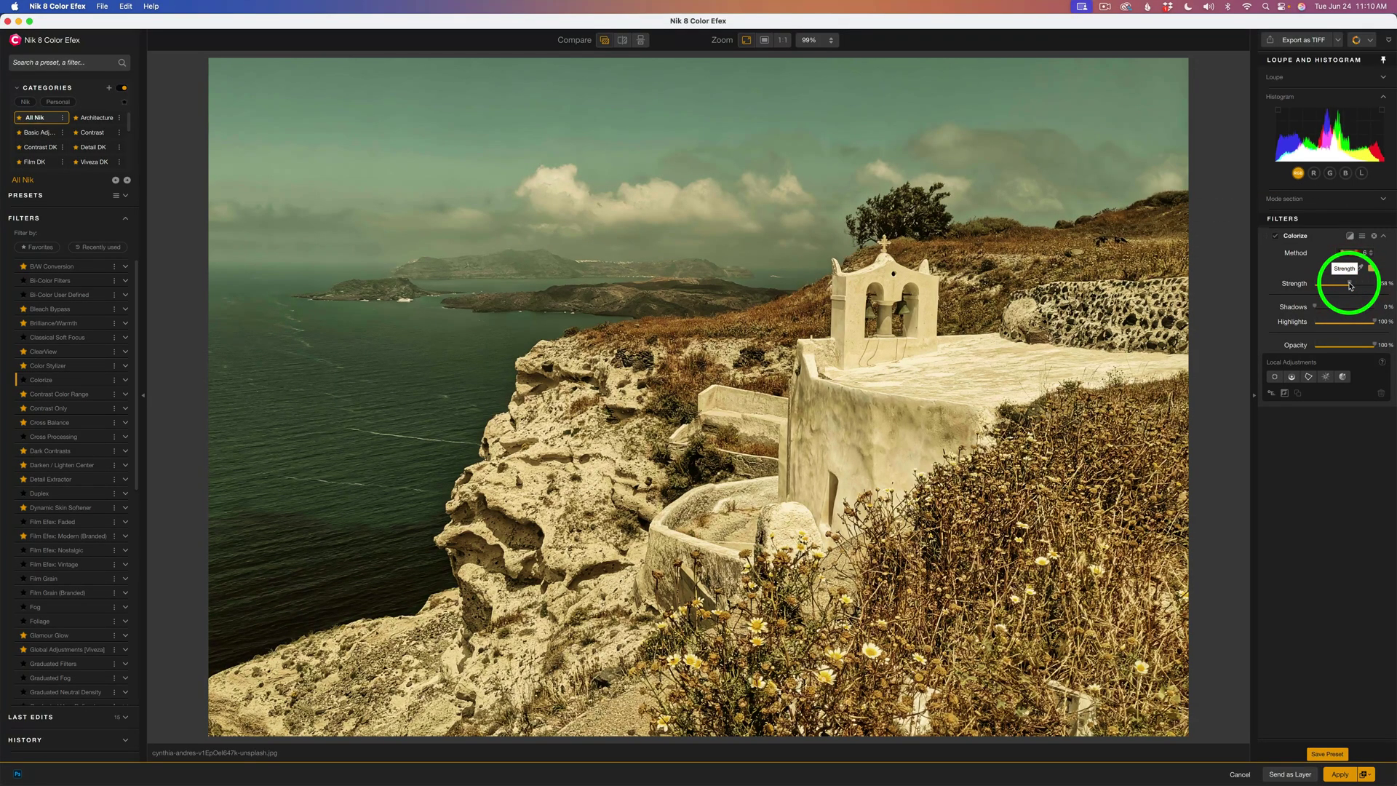
{"action": "left_click_drag", "start_coordinate": [1351, 285], "coordinate": [1353, 285]}
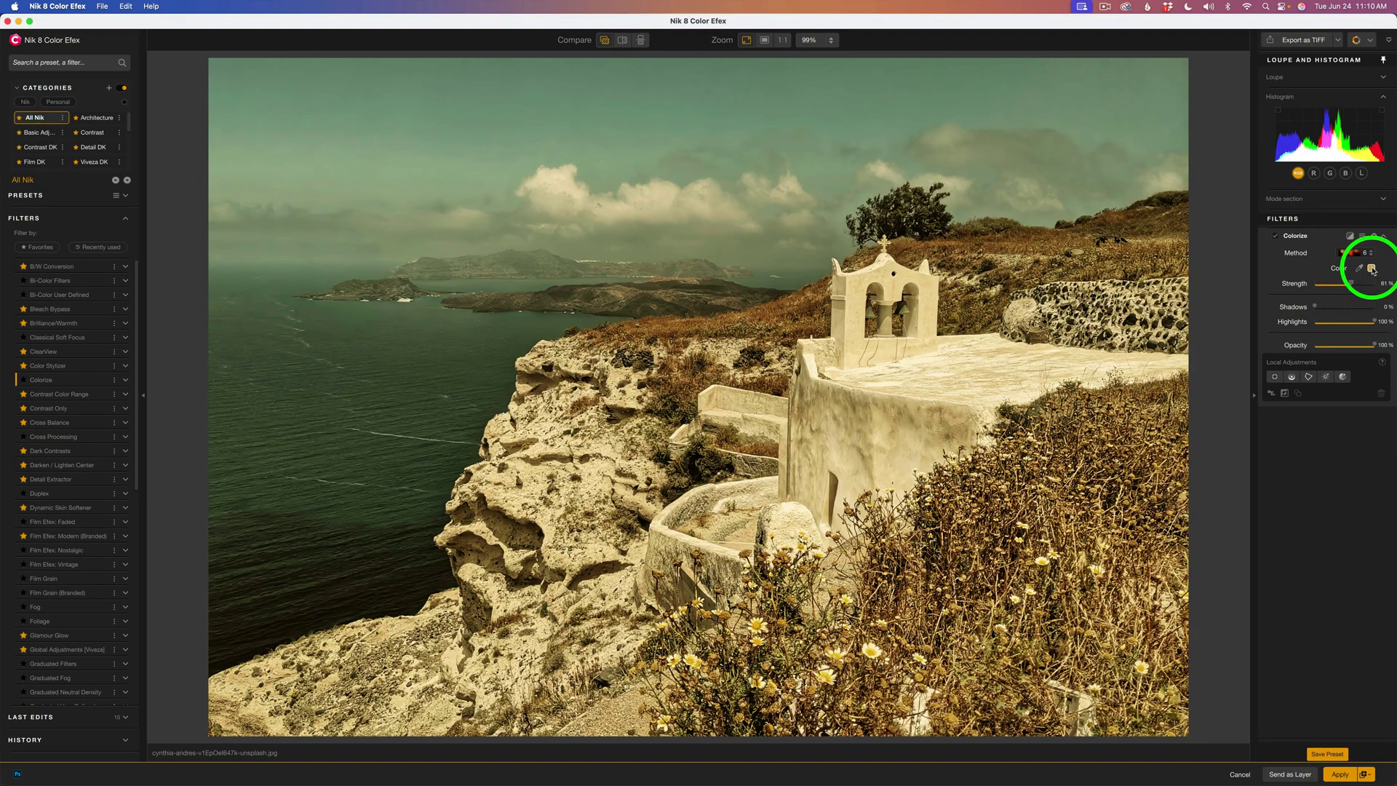
Step: Darken the Colorize tint colour slightly in the colour picker to deepen the tan cast
{"action": "left_click", "coordinate": [1373, 269]}
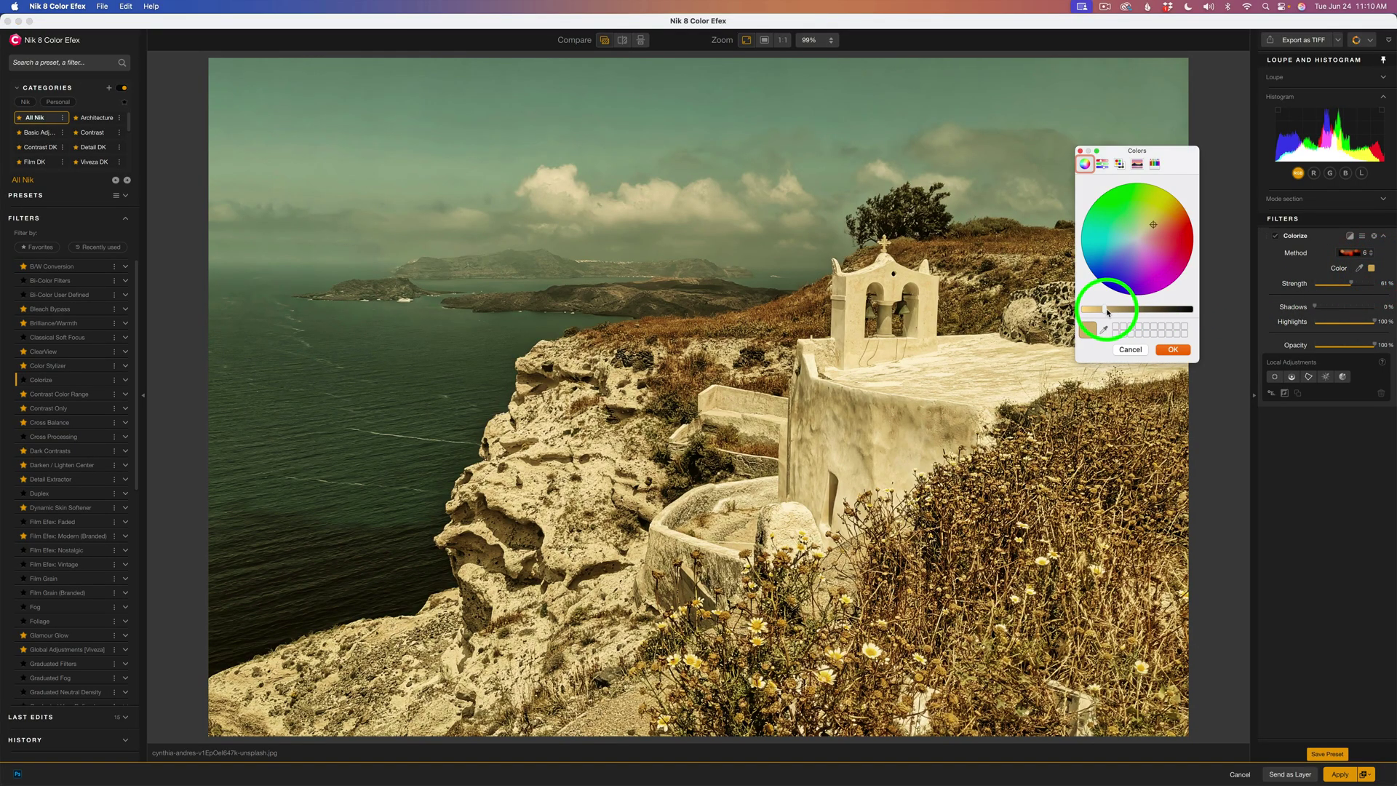
{"action": "left_click_drag", "start_coordinate": [1107, 313], "coordinate": [1110, 312]}
{"action": "left_click", "coordinate": [1110, 312]}
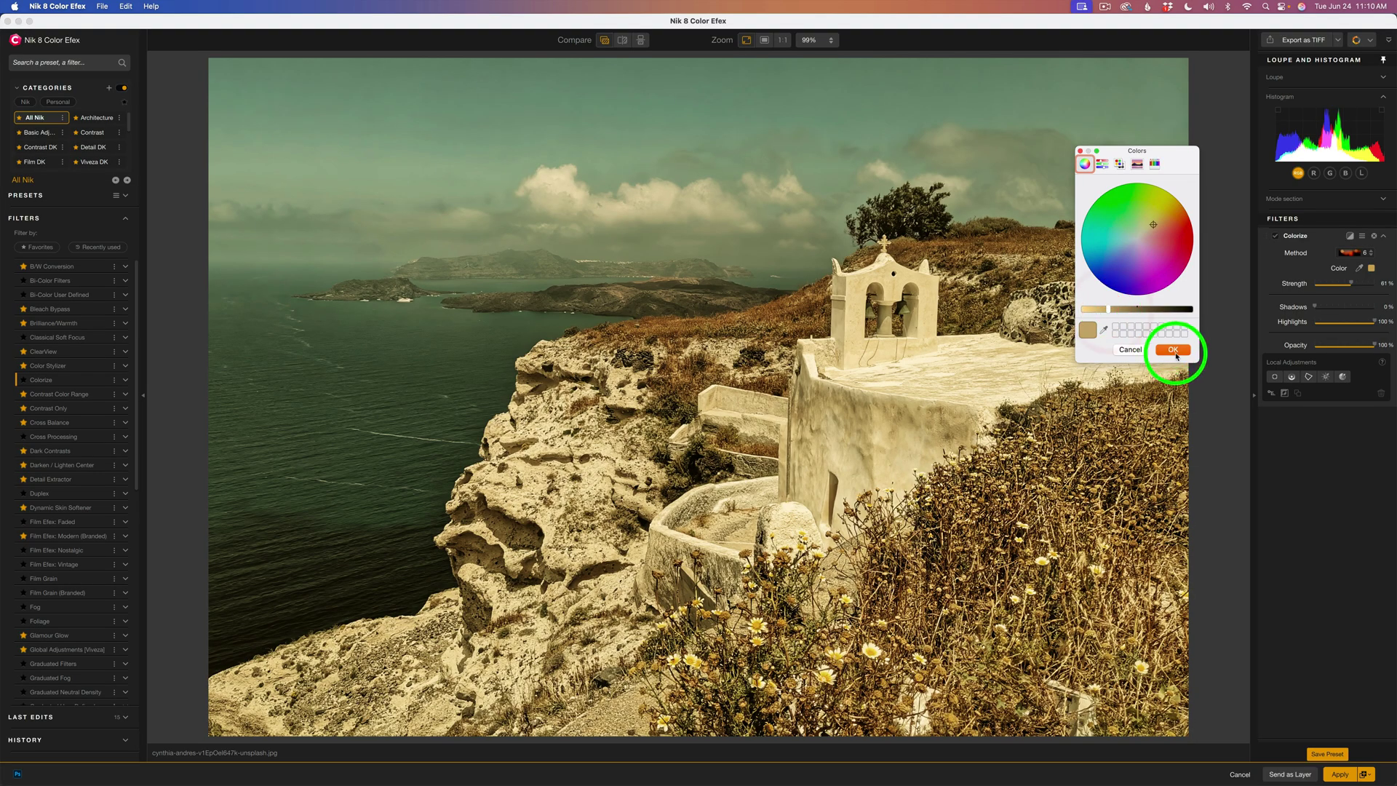
{"action": "left_click", "coordinate": [1172, 350]}
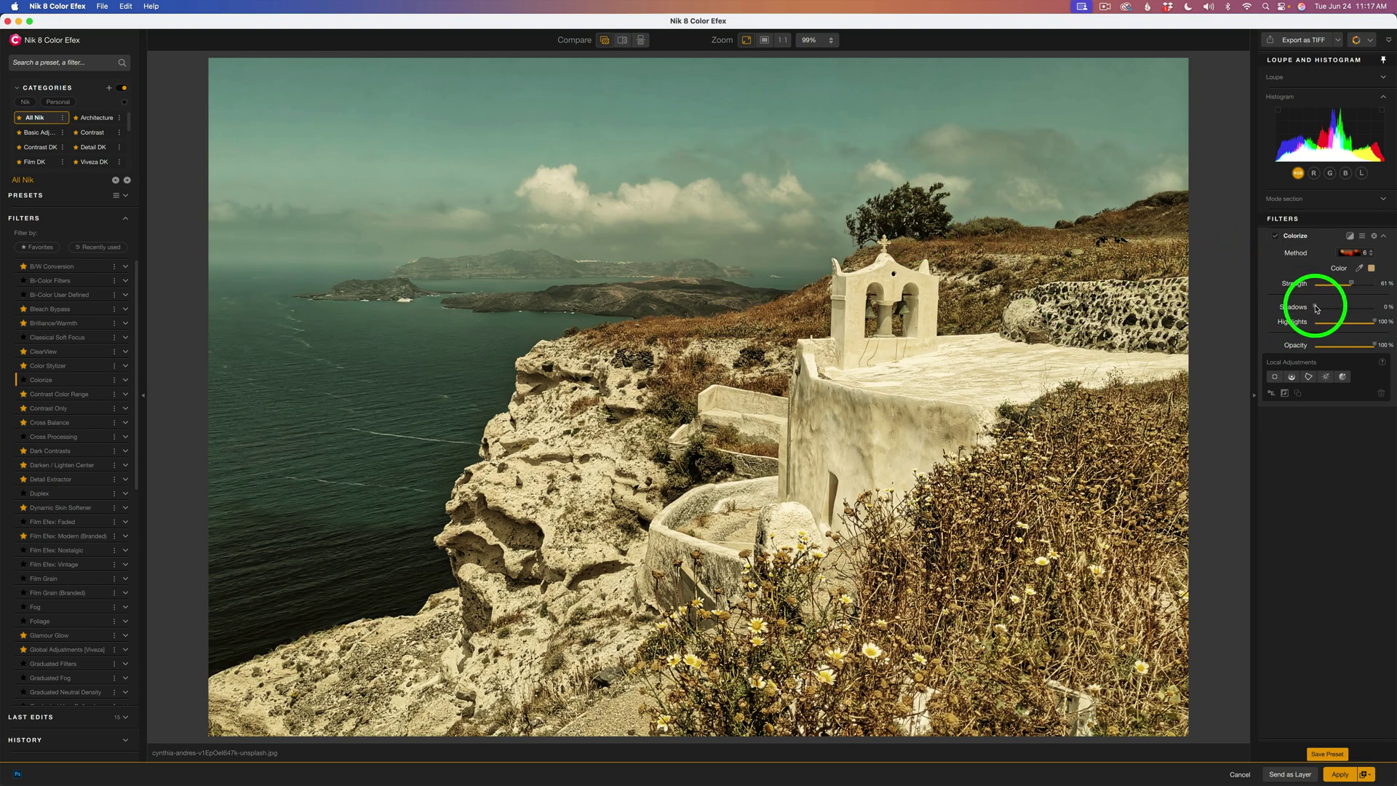
{"action": "mouse_move", "coordinate": [1317, 308]}
{"action": "left_mouse_down"}
{"action": "mouse_move", "coordinate": [1353, 308]}
{"action": "mouse_move", "coordinate": [1299, 308]}
{"action": "left_mouse_up"}
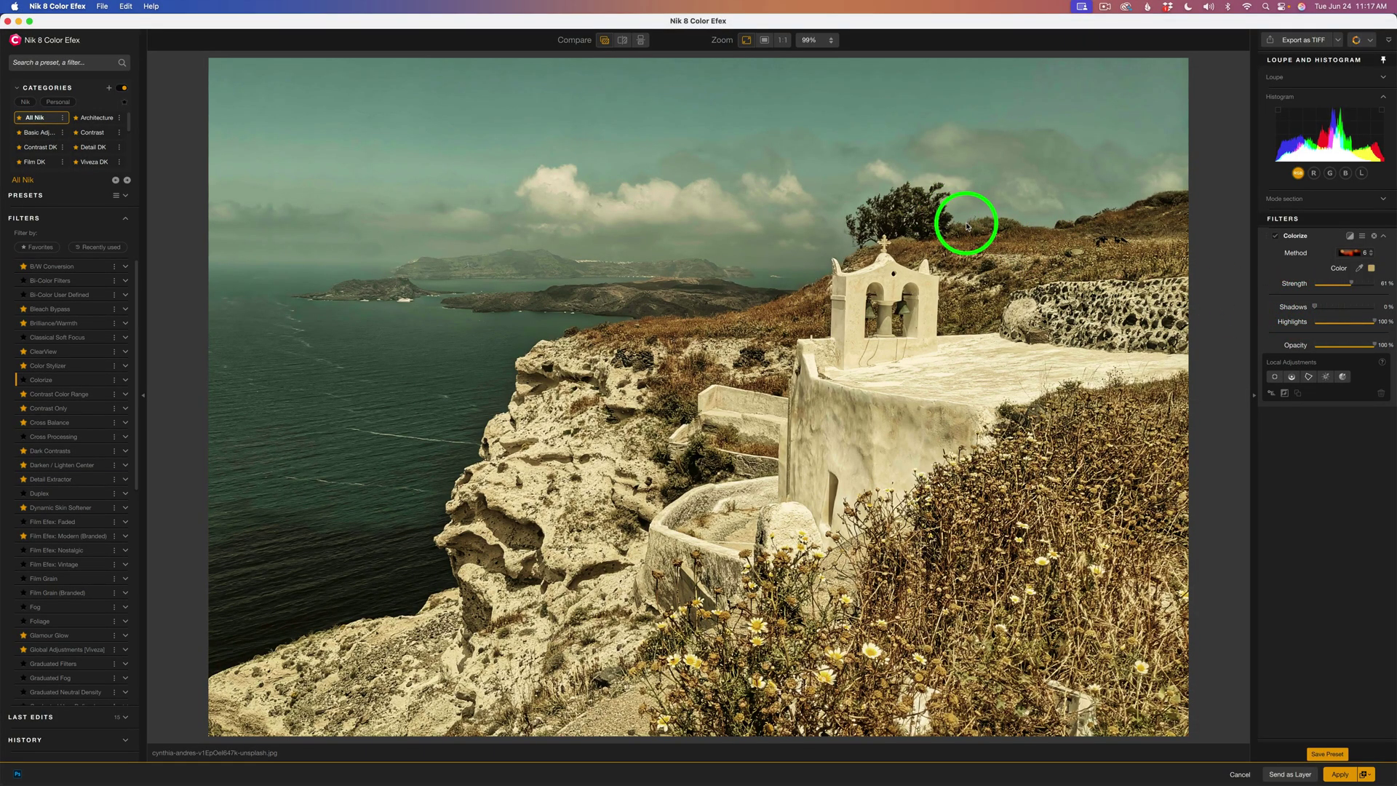
Step: Turn on the before/after compare and drag the divider so the sepia Colorize fills the chapel photo
{"action": "left_click", "coordinate": [622, 41]}
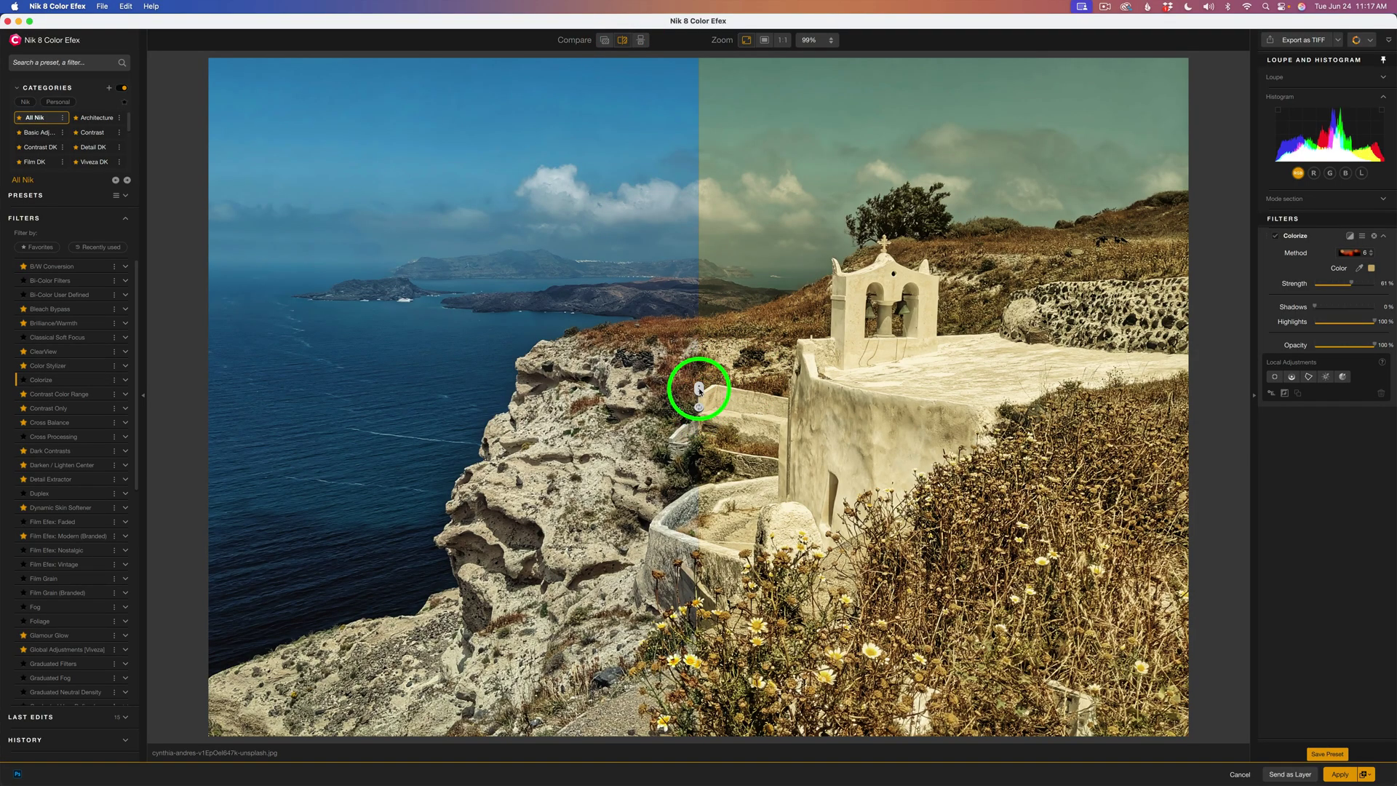
{"action": "left_click_drag", "start_coordinate": [699, 389], "coordinate": [137, 470]}
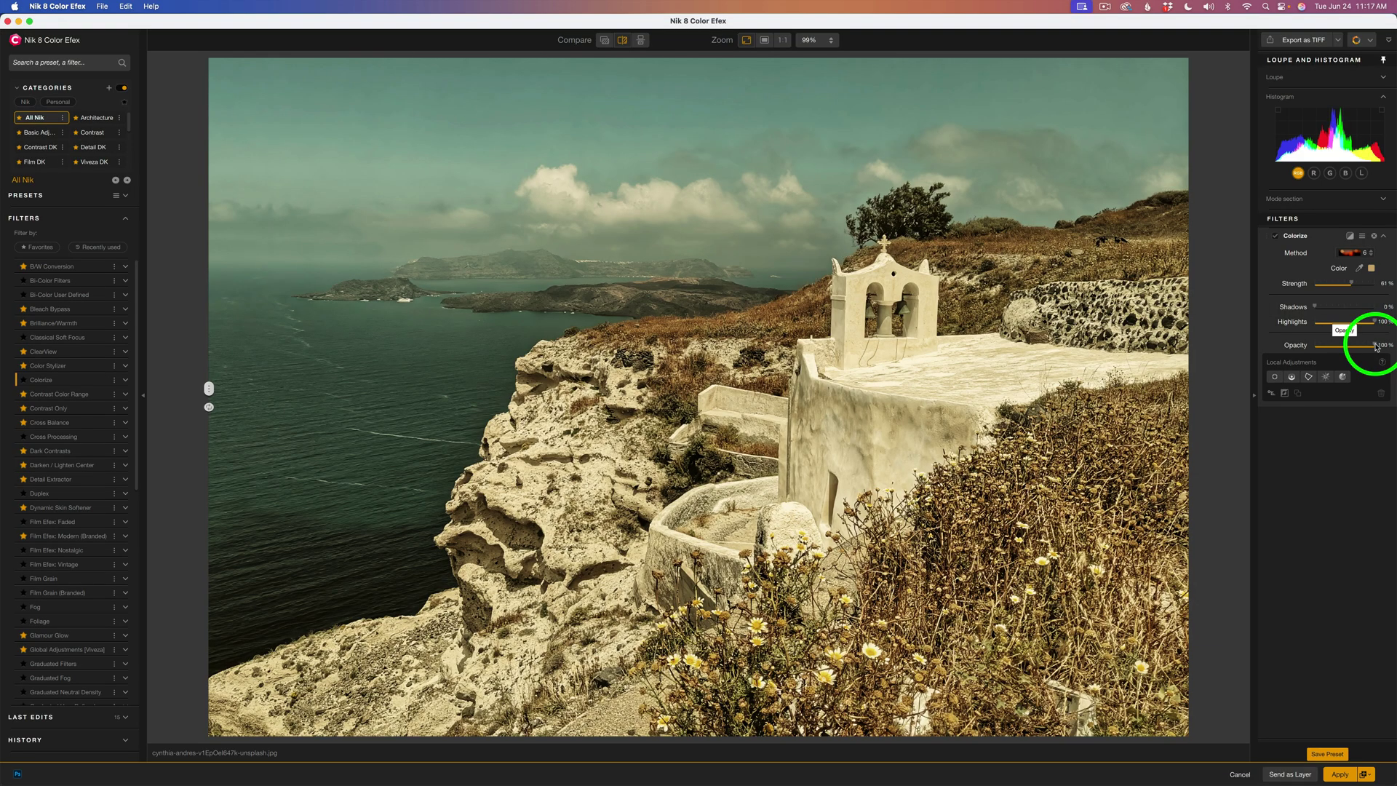
{"action": "left_click_drag", "start_coordinate": [1376, 347], "coordinate": [1344, 345]}
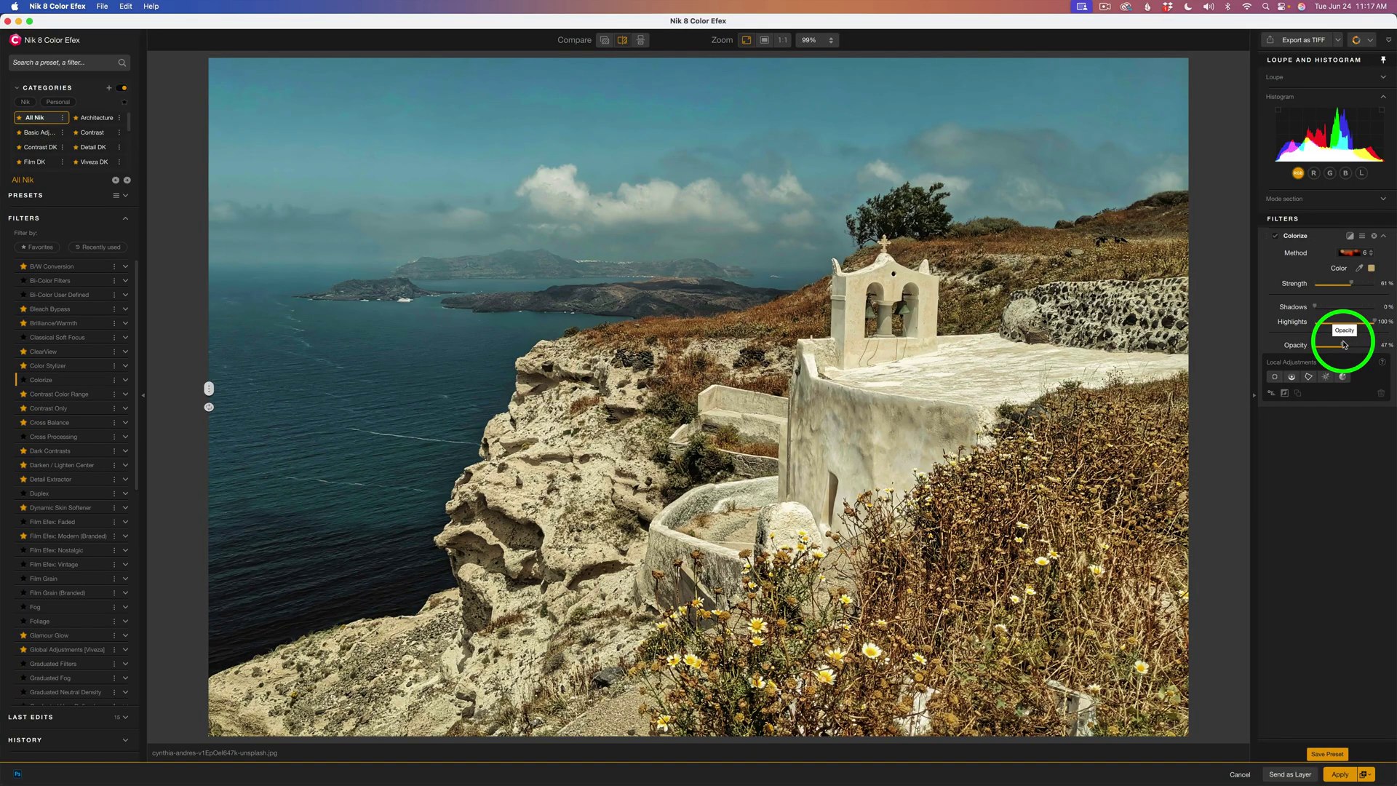
{"action": "left_click_drag", "start_coordinate": [1344, 345], "coordinate": [1390, 349]}
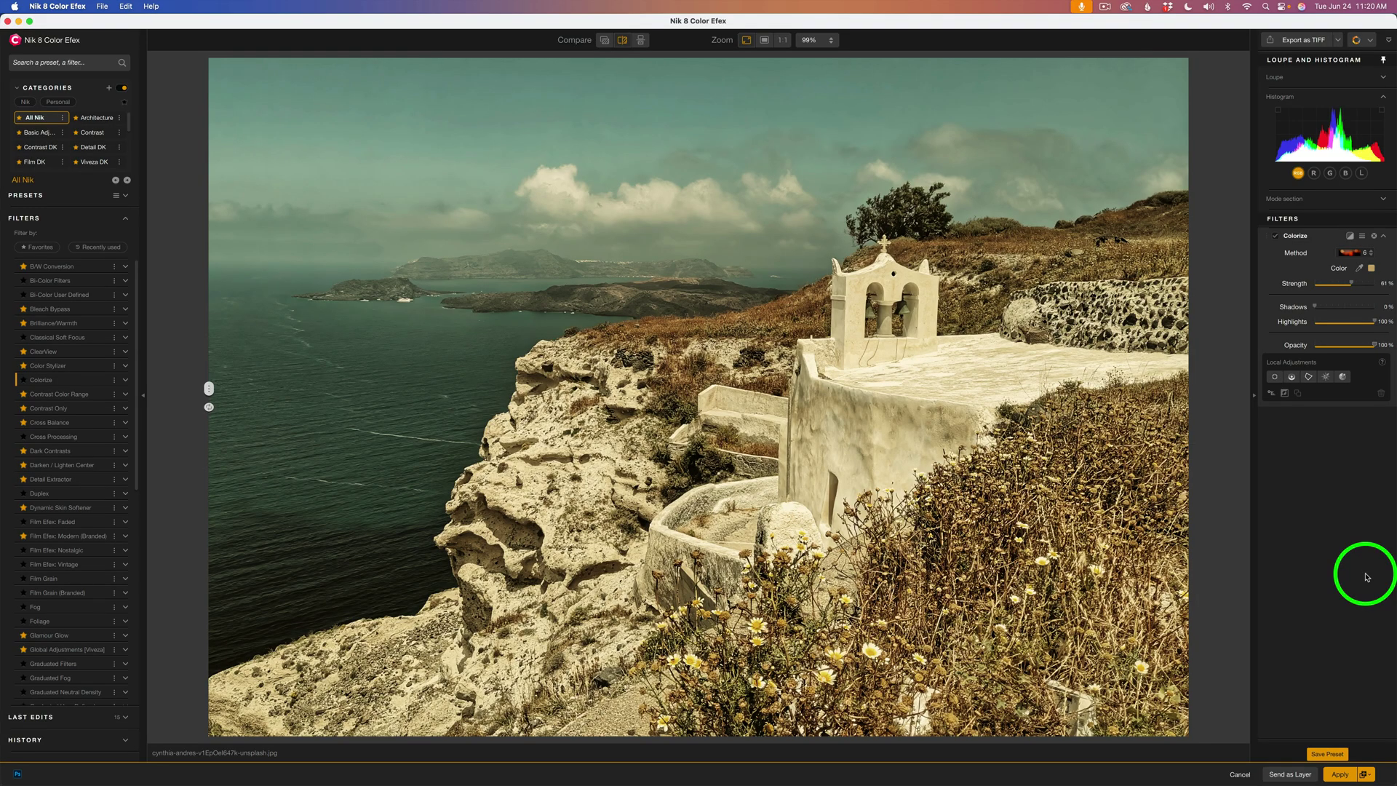
Step: Send the sepia result to Photoshop as a layer, then tint Colorize magenta at about 20% strength
{"action": "left_click", "coordinate": [1290, 776]}
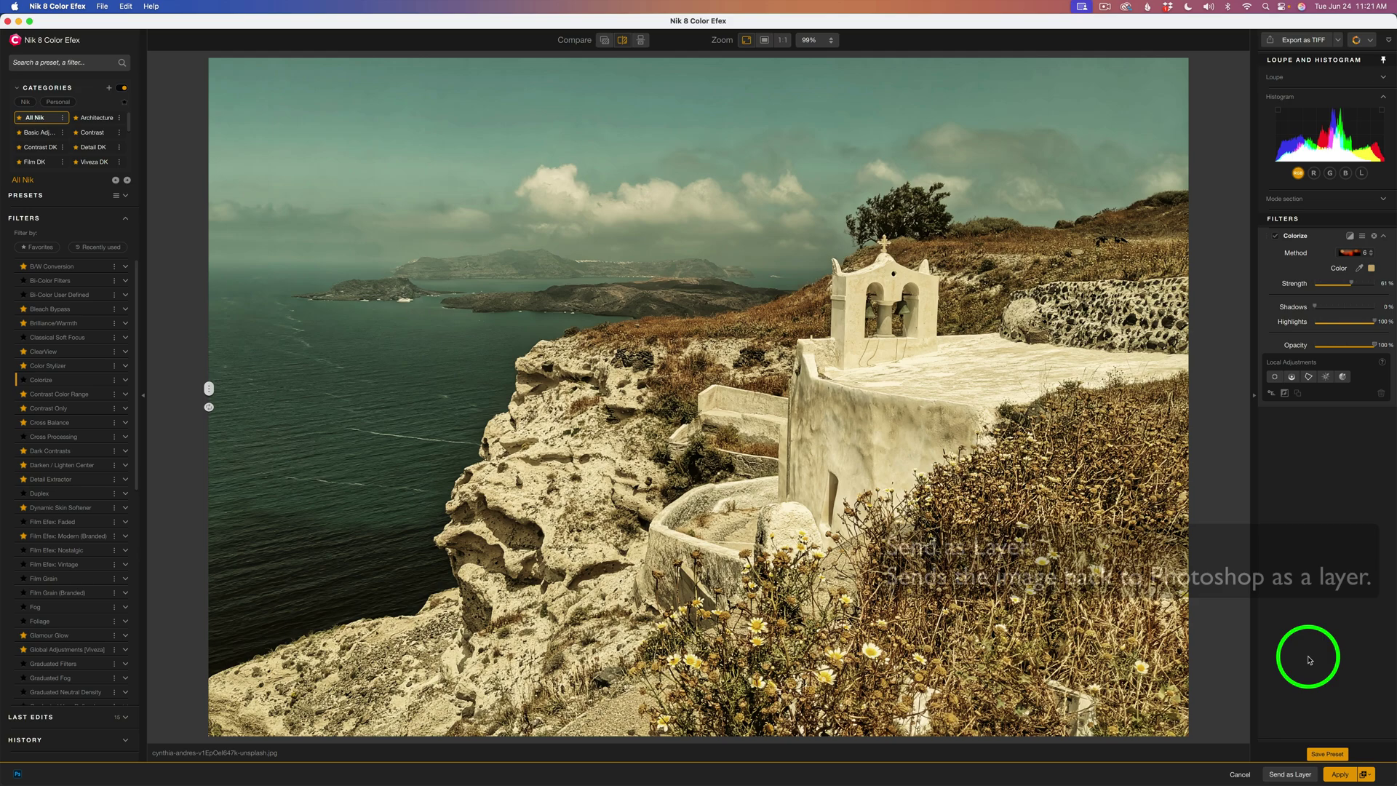
{"action": "left_click", "coordinate": [1372, 269]}
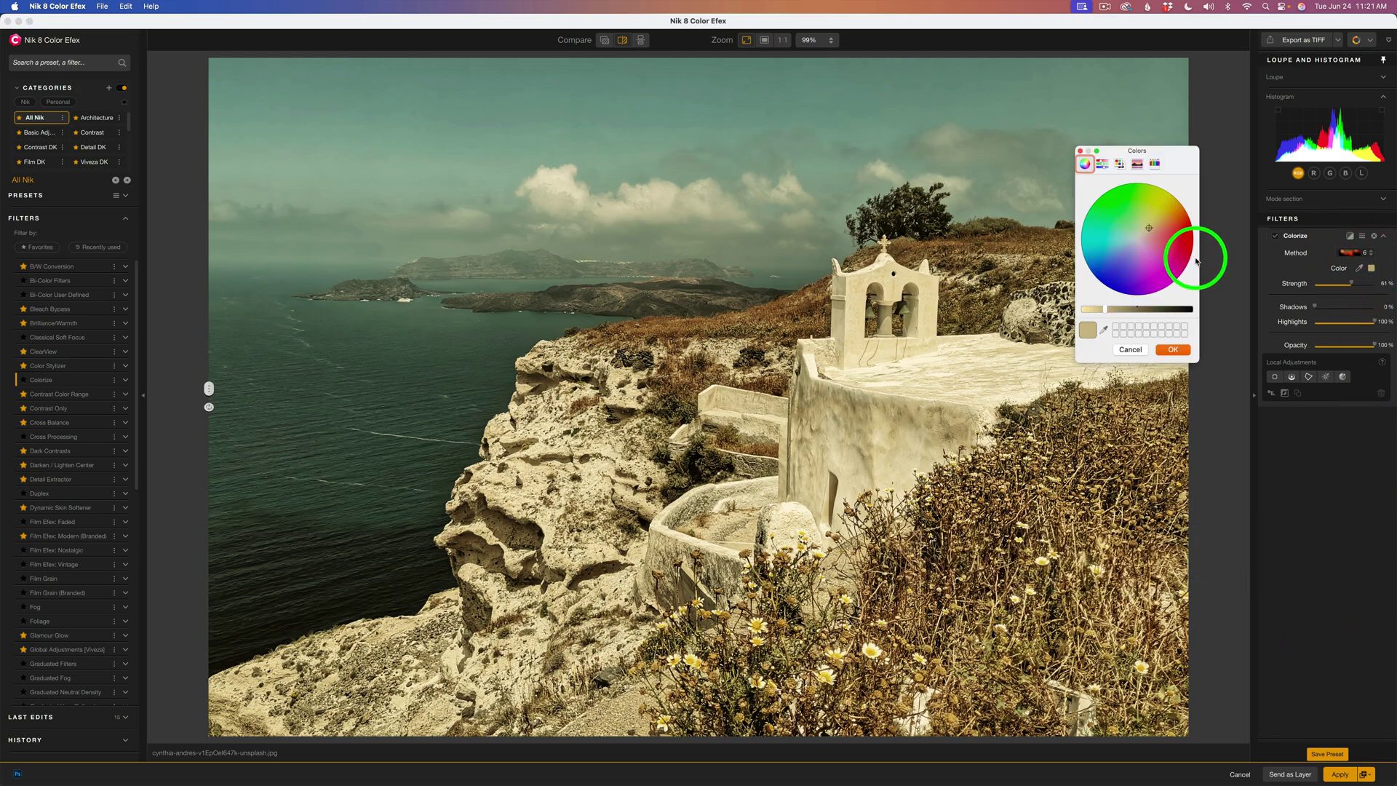
{"action": "left_click", "coordinate": [1151, 257]}
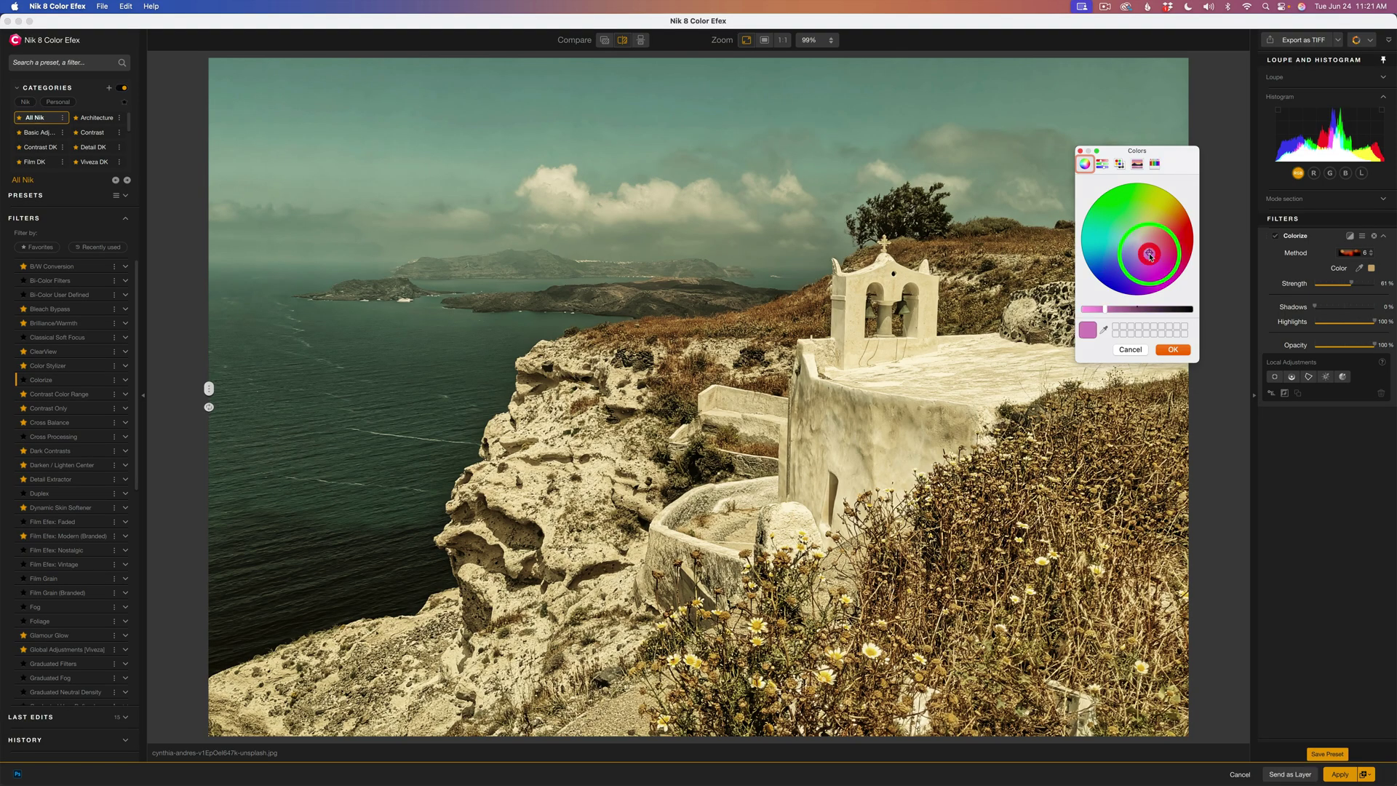
{"action": "left_click", "coordinate": [1172, 350]}
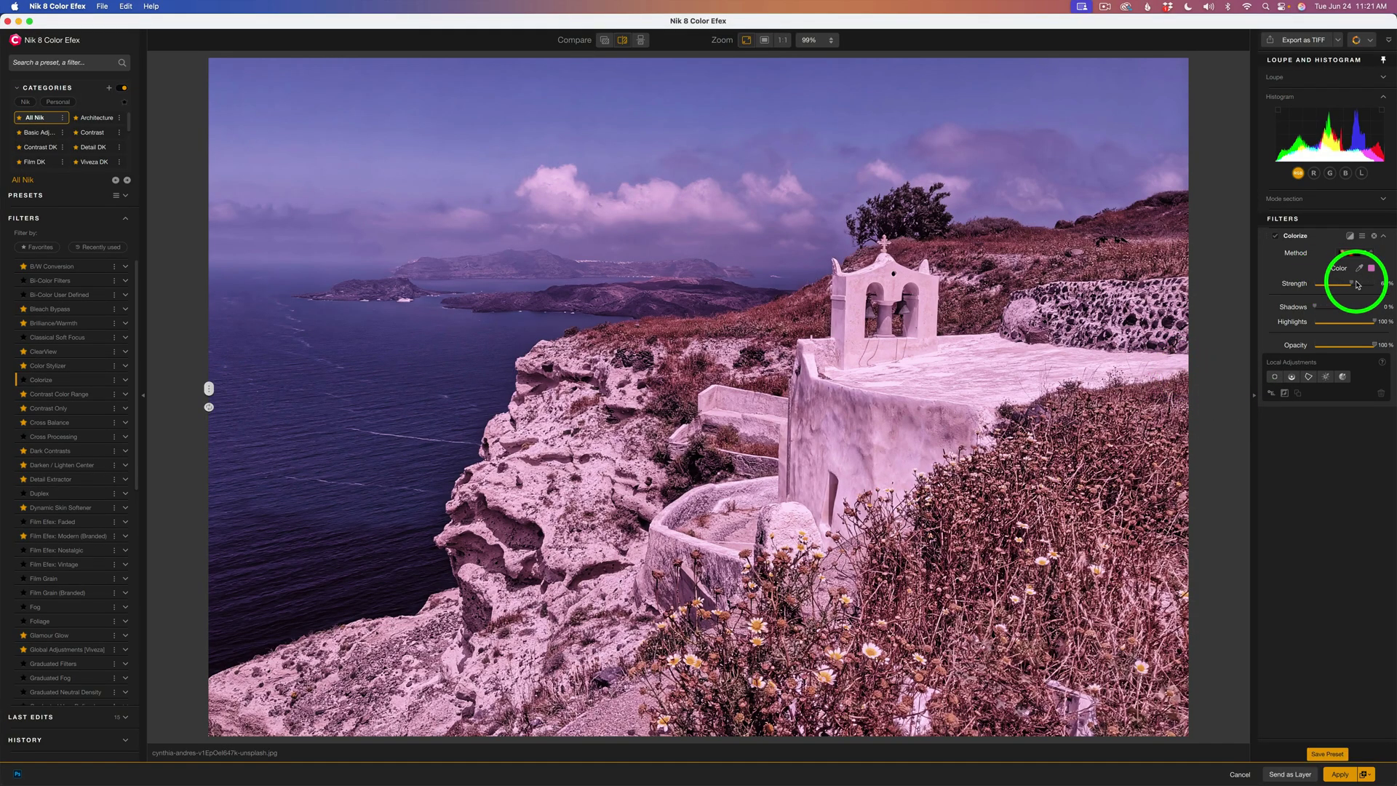
{"action": "left_click_drag", "start_coordinate": [1354, 284], "coordinate": [1328, 284]}
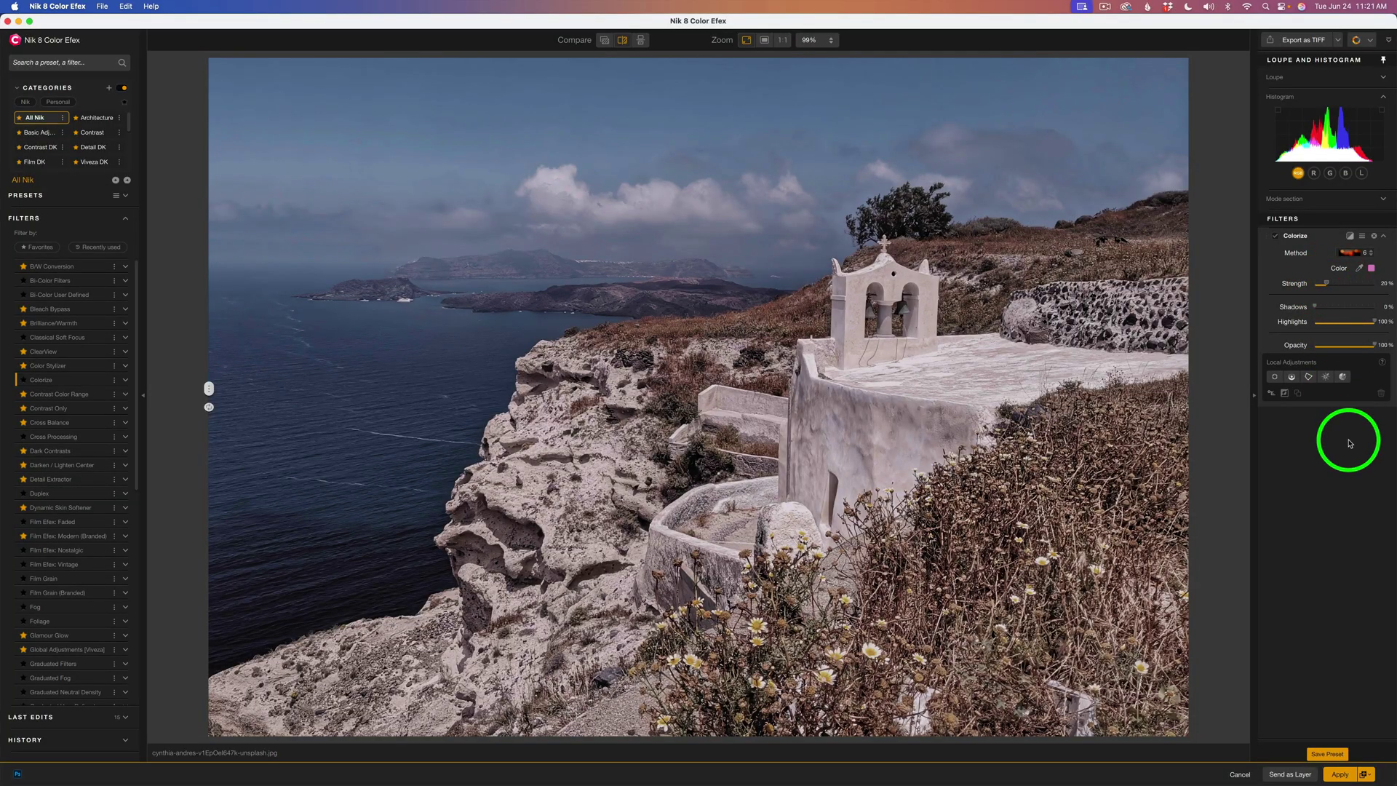
Step: Send the magenta result to Photoshop as a second layer and change the Colorize tint to teal
{"action": "left_click", "coordinate": [1291, 775]}
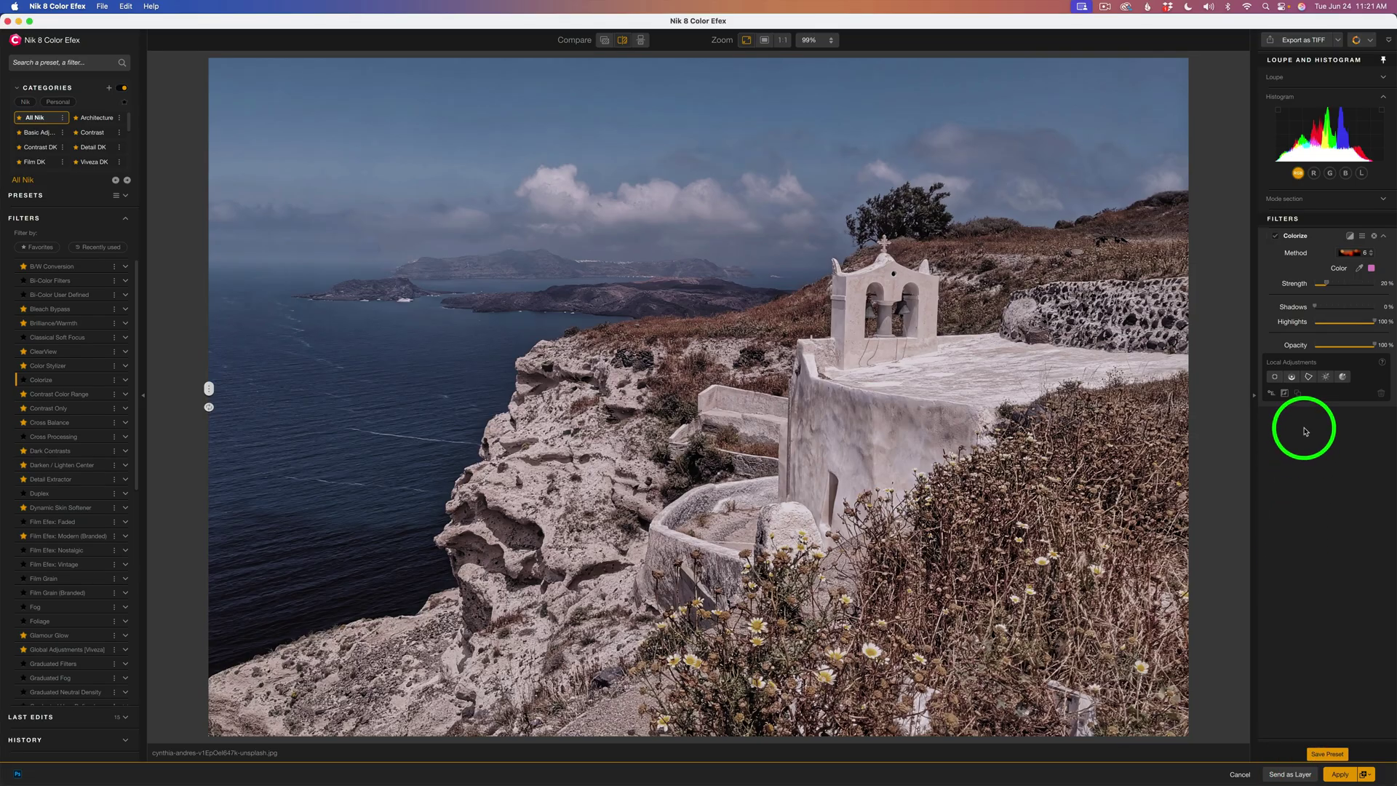
{"action": "left_click", "coordinate": [1372, 268]}
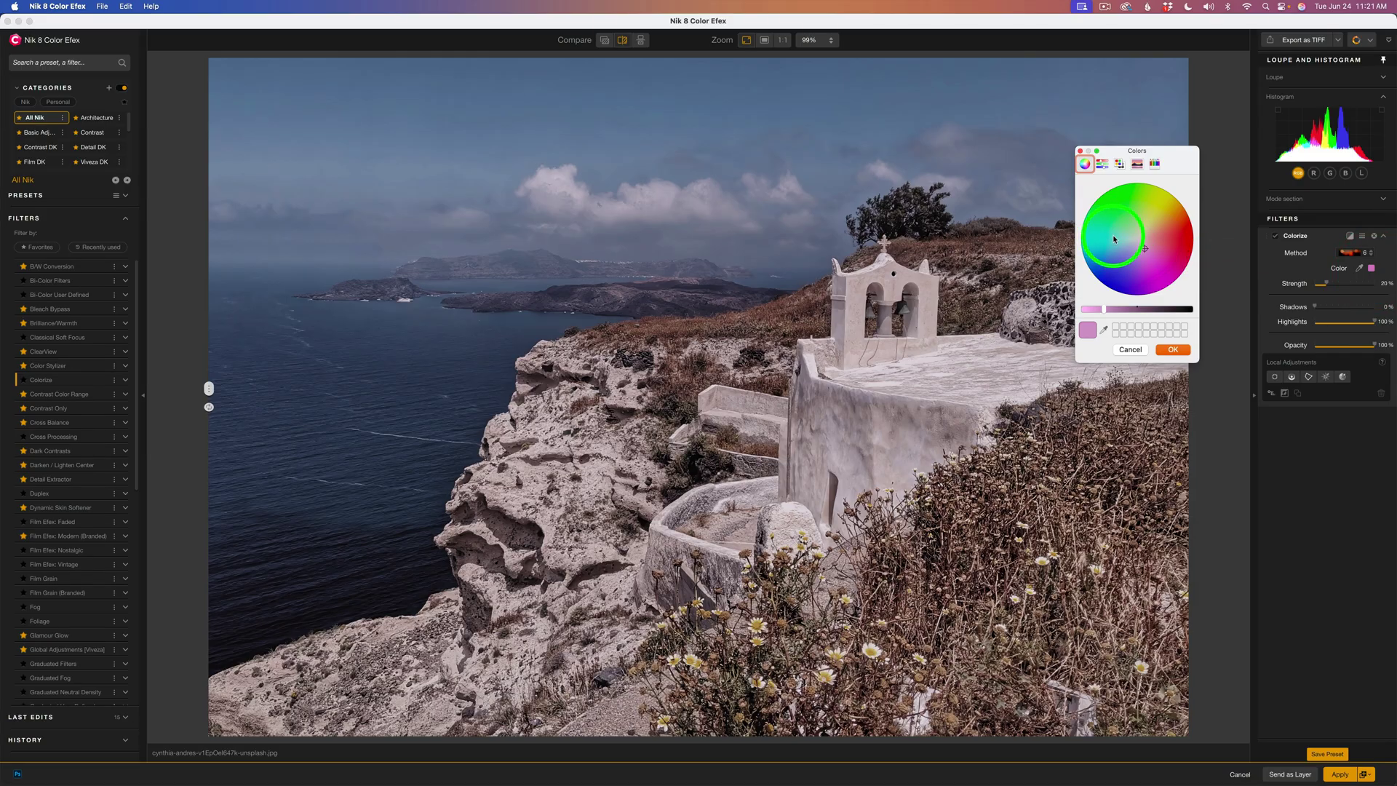
{"action": "left_click", "coordinate": [1173, 349]}
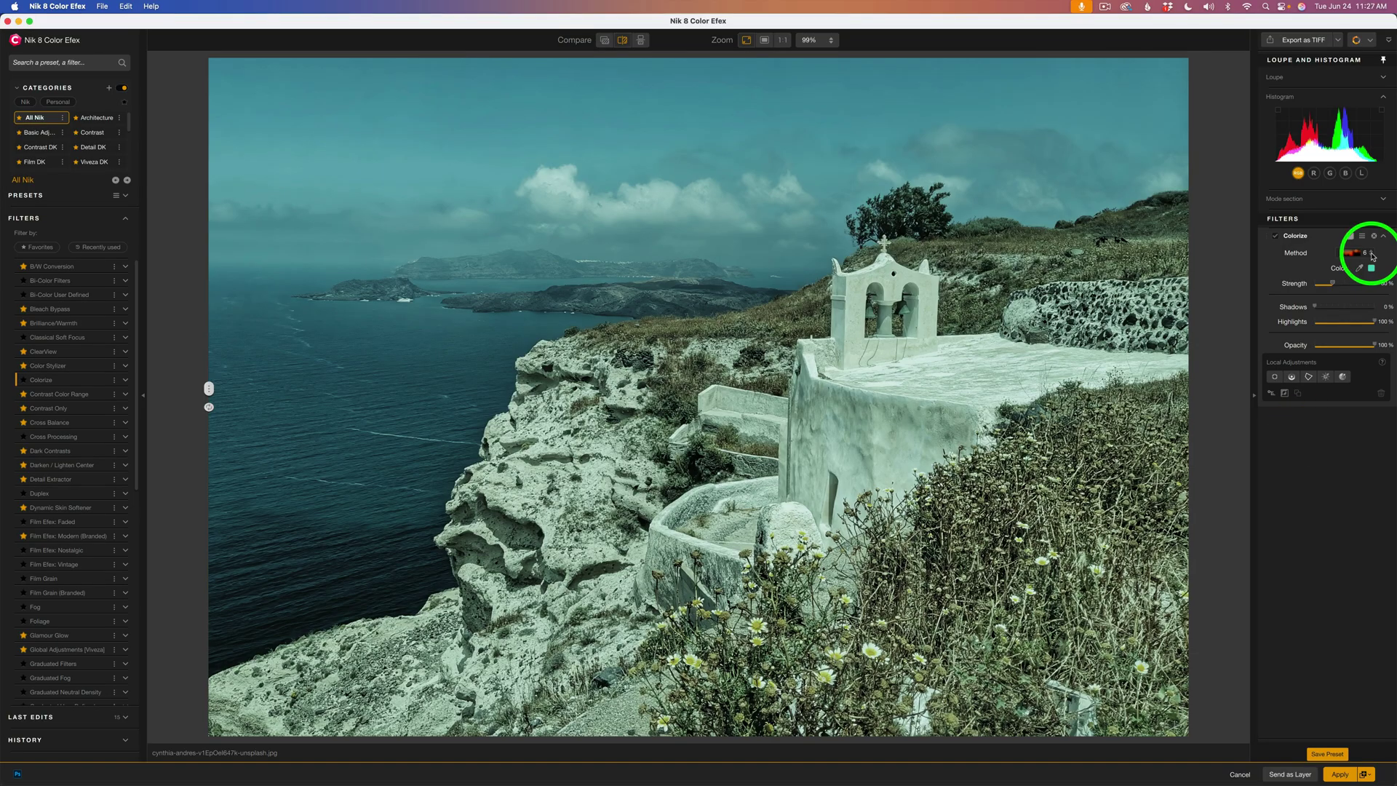
Step: Switch the teal Colorize to method 3 and raise its Strength to 40%
{"action": "left_click", "coordinate": [1356, 252]}
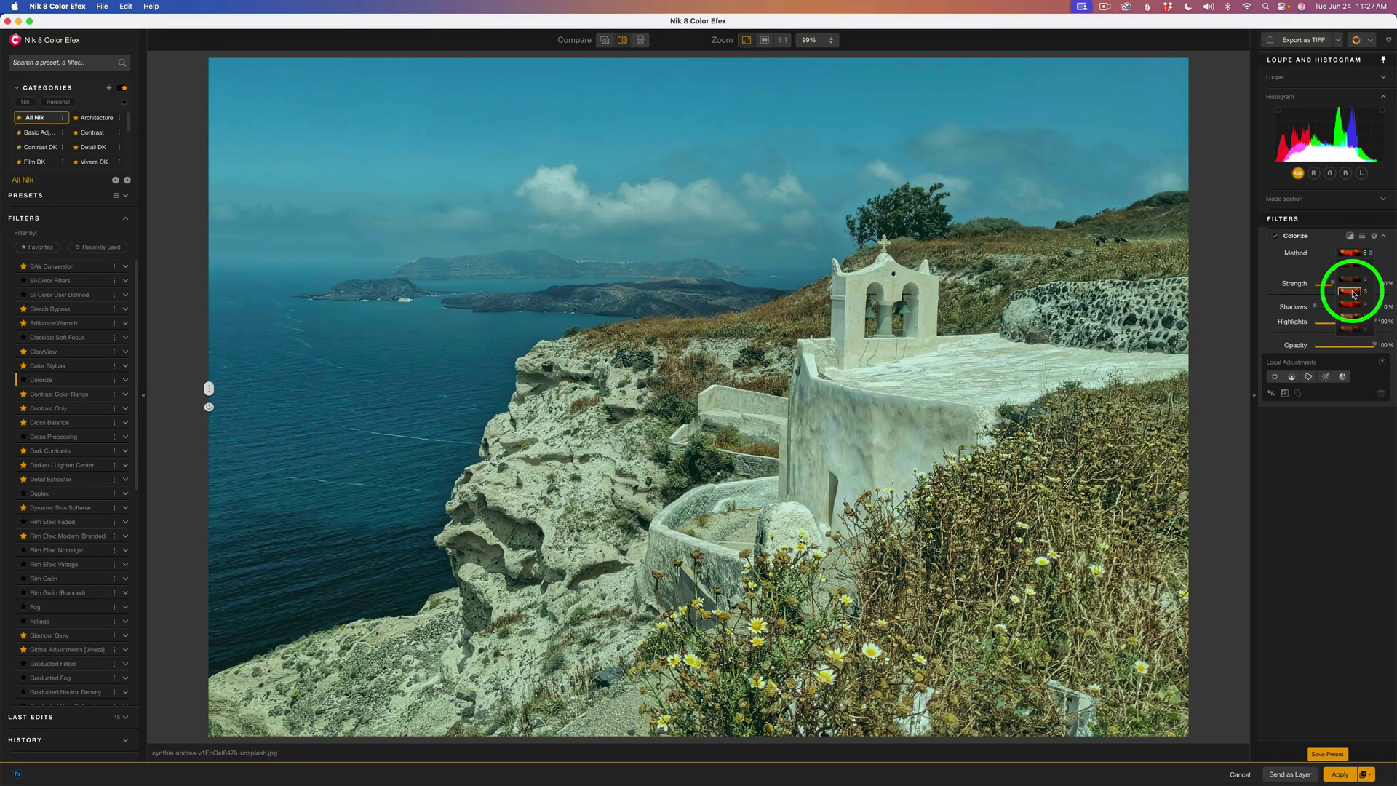
{"action": "left_click", "coordinate": [1352, 293]}
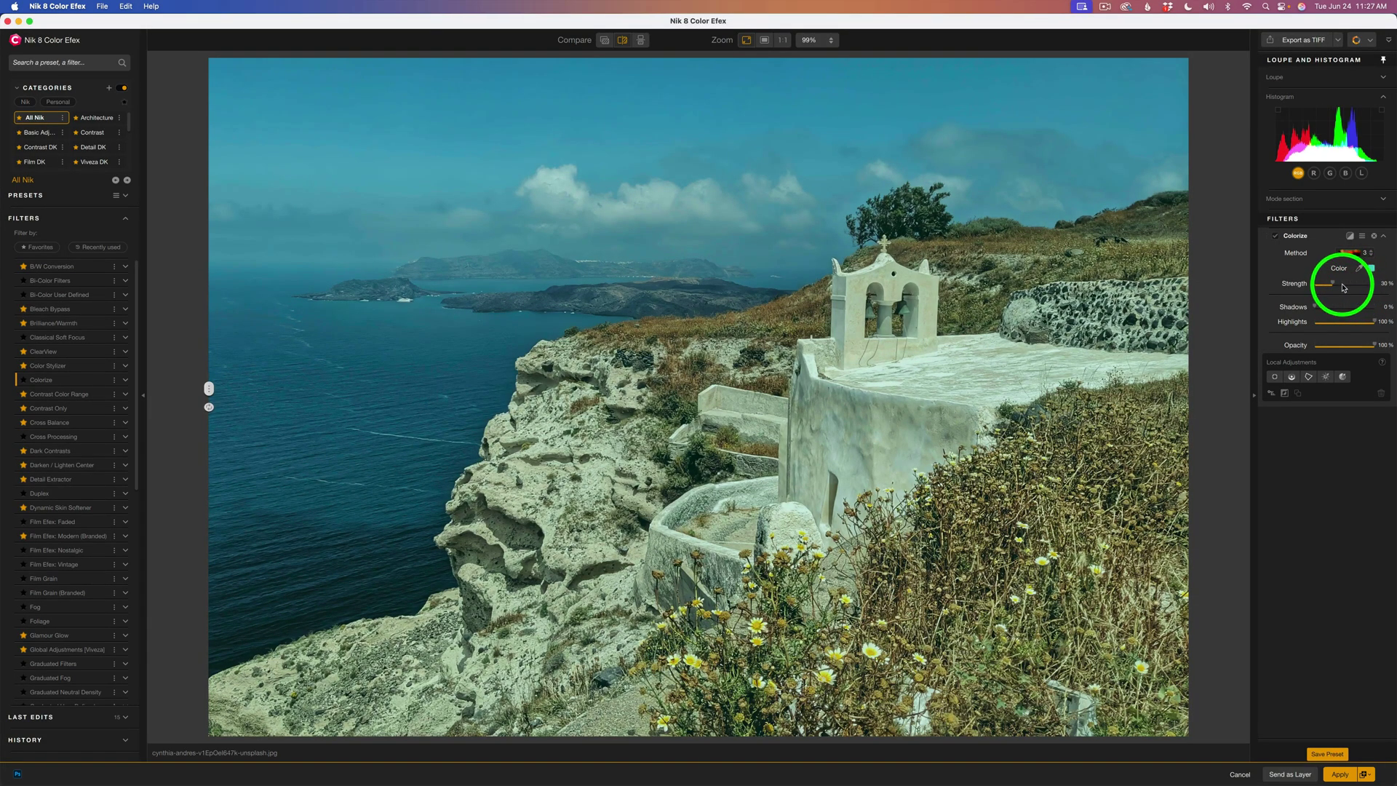
{"action": "left_click_drag", "start_coordinate": [1333, 285], "coordinate": [1341, 285]}
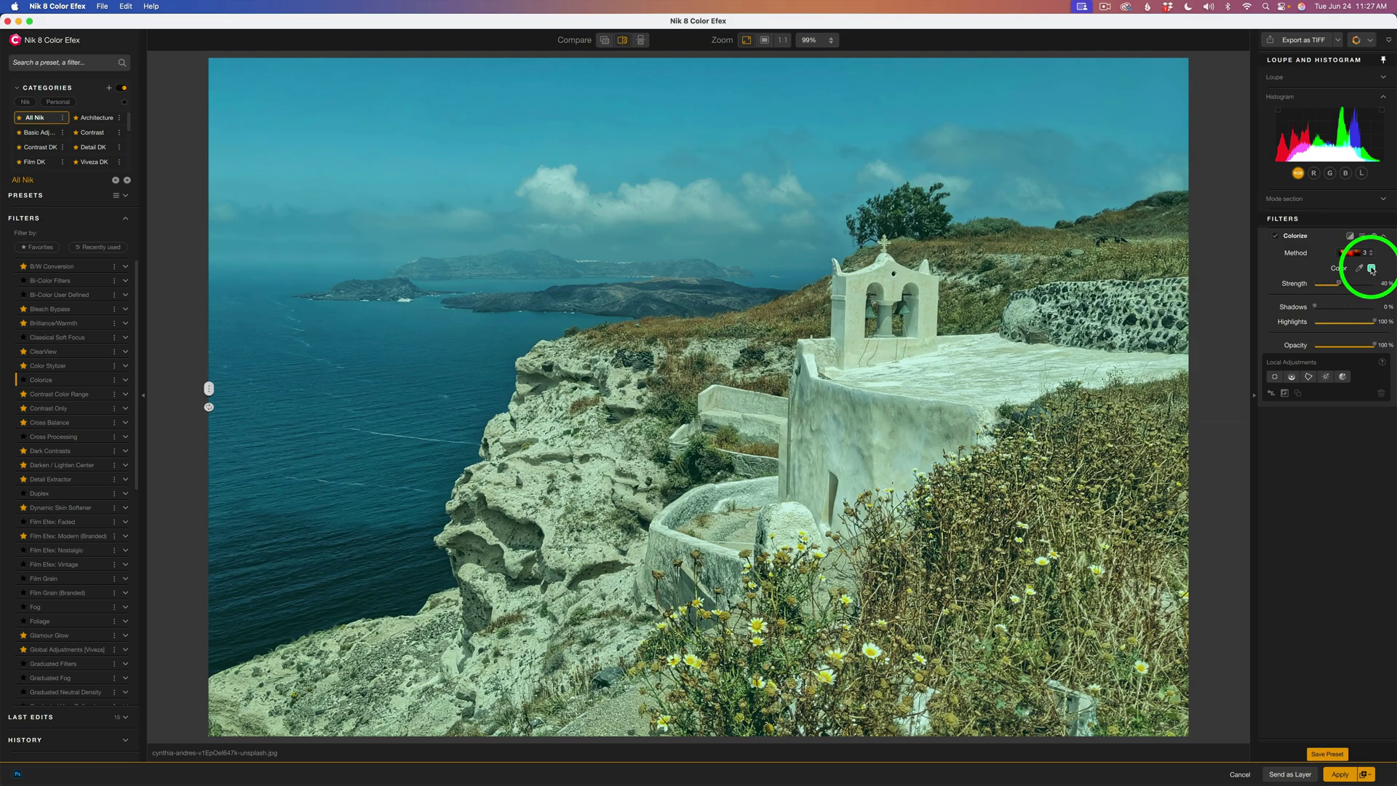
Step: Darken the teal tint slightly, raise Colorize Strength to 46%, and compare against the original
{"action": "left_click", "coordinate": [1371, 269]}
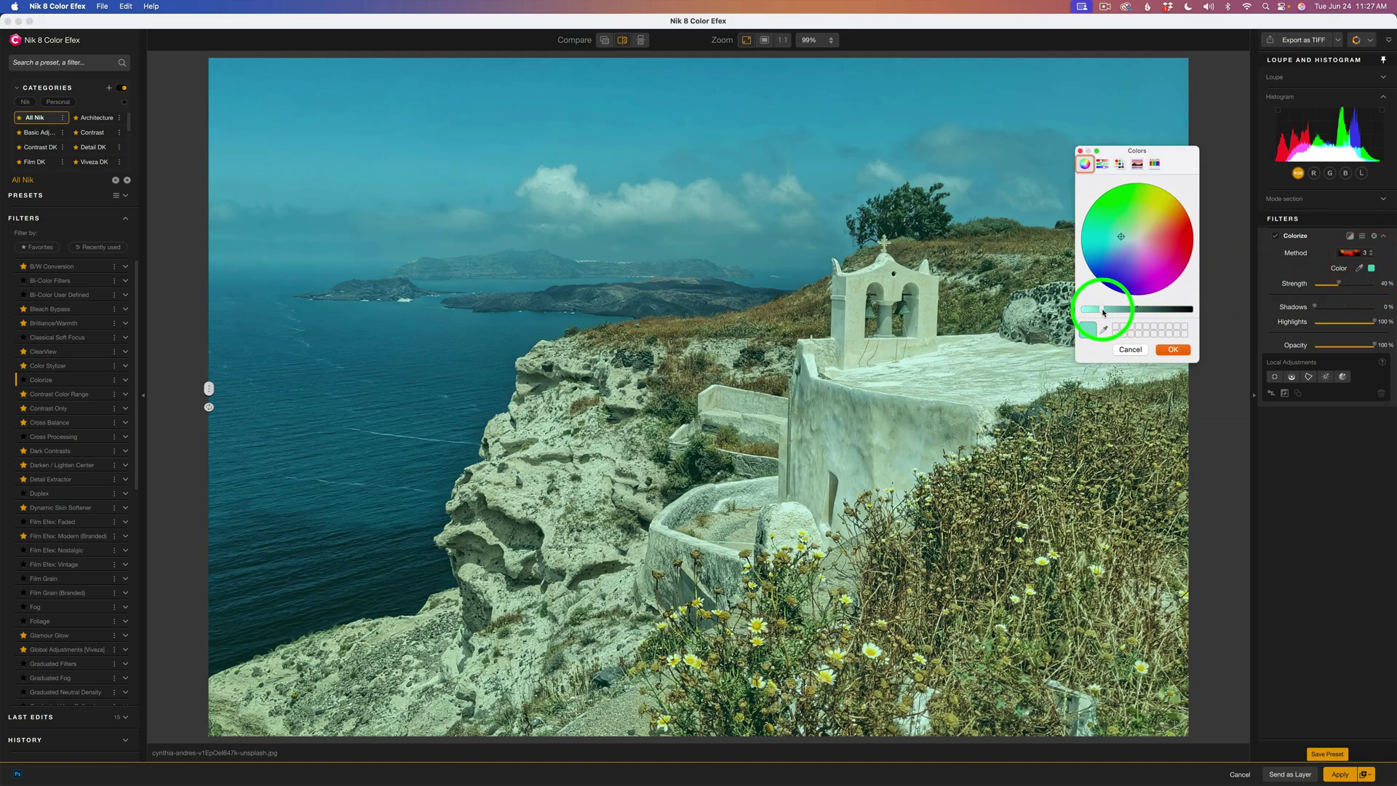
{"action": "left_click_drag", "start_coordinate": [1104, 311], "coordinate": [1109, 312]}
{"action": "left_click", "coordinate": [1173, 350]}
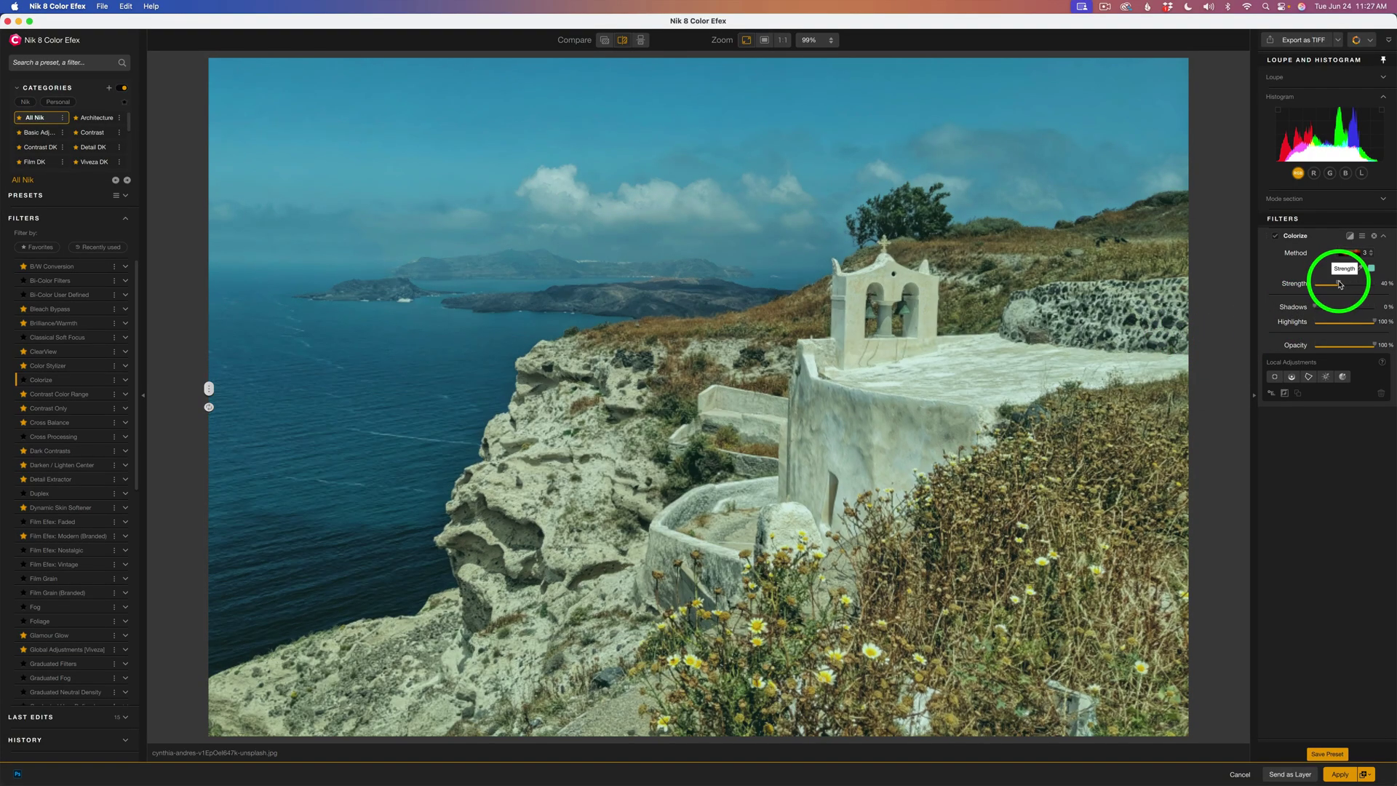
{"action": "left_click_drag", "start_coordinate": [1340, 285], "coordinate": [1343, 284]}
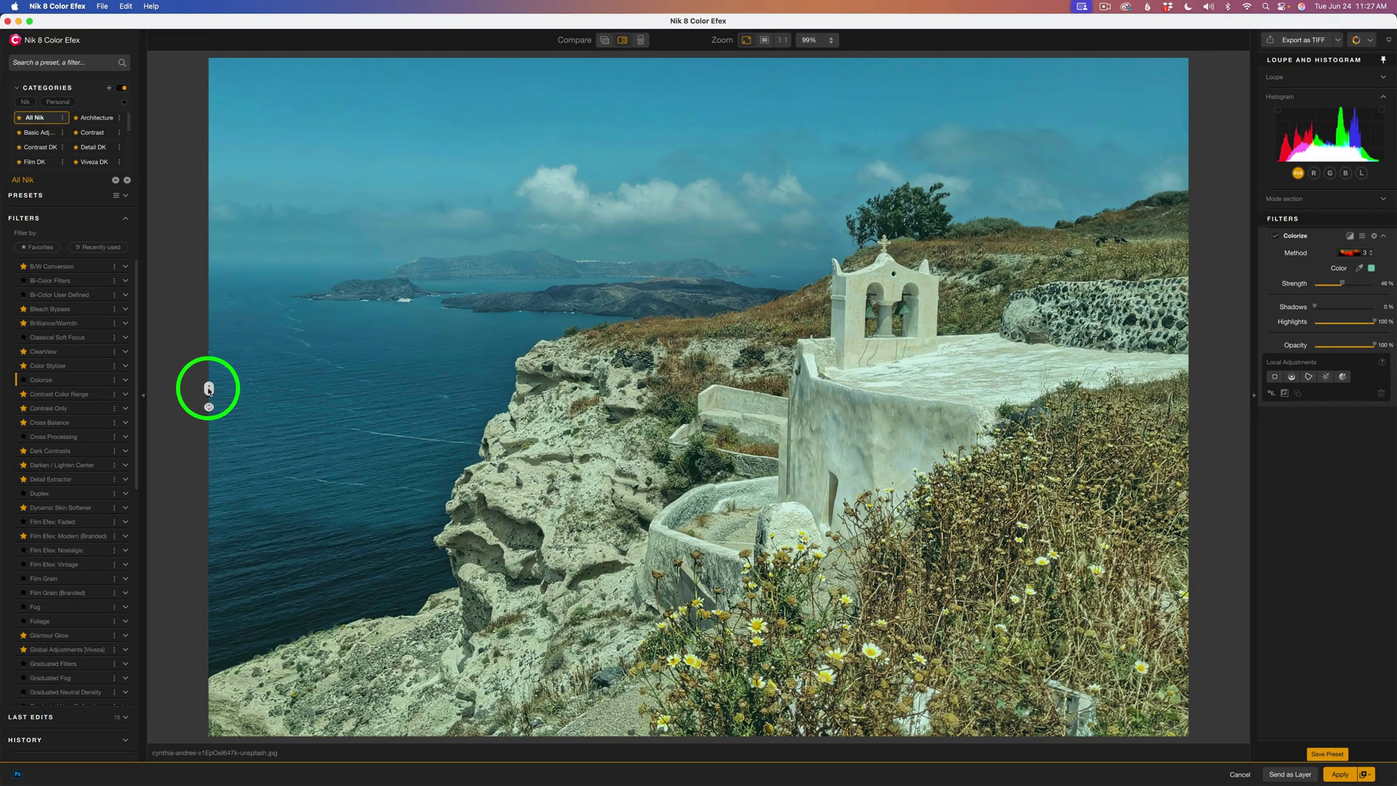
{"action": "left_click_drag", "start_coordinate": [209, 390], "coordinate": [207, 299]}
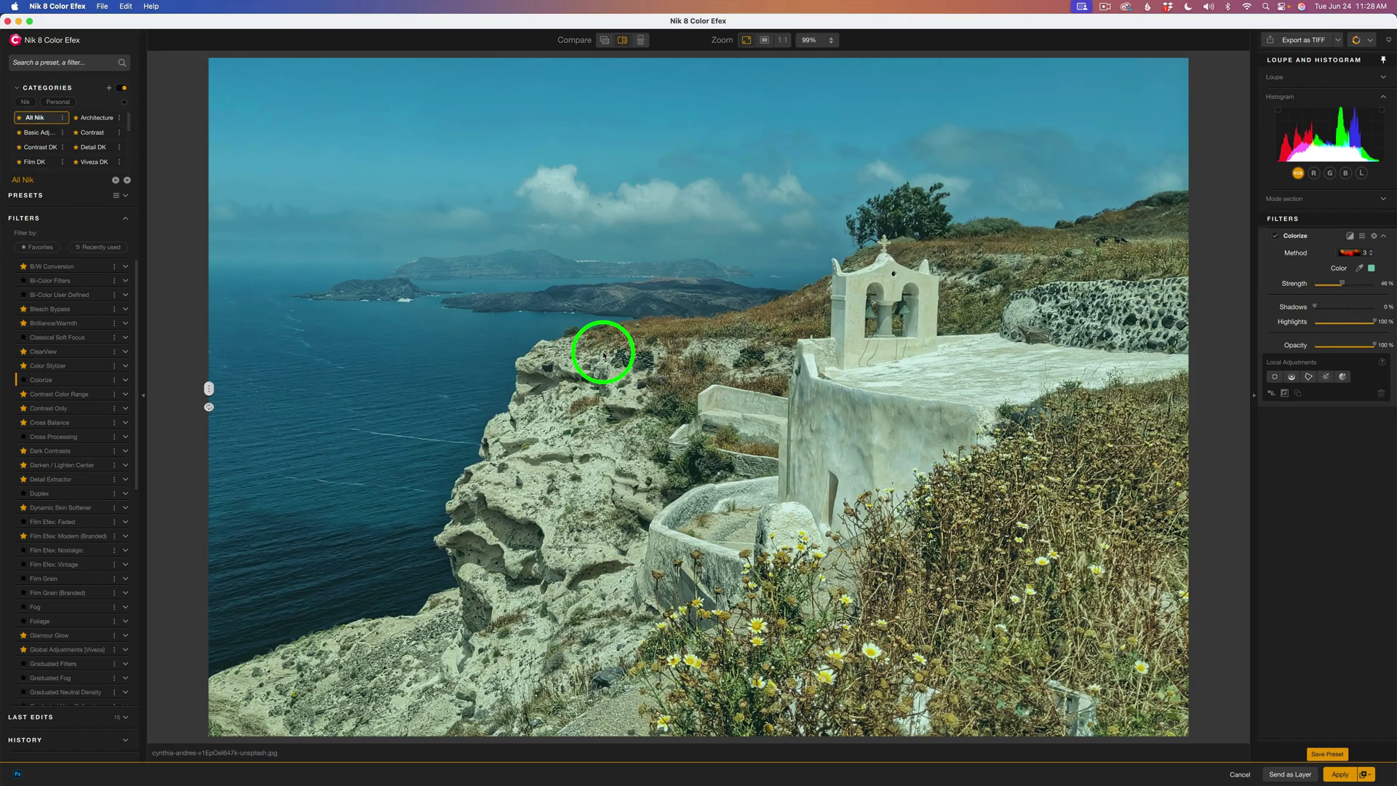
Step: Apply the teal Colorize result, returning to Photoshop with it added as a new layer
{"action": "left_click", "coordinate": [1368, 775]}
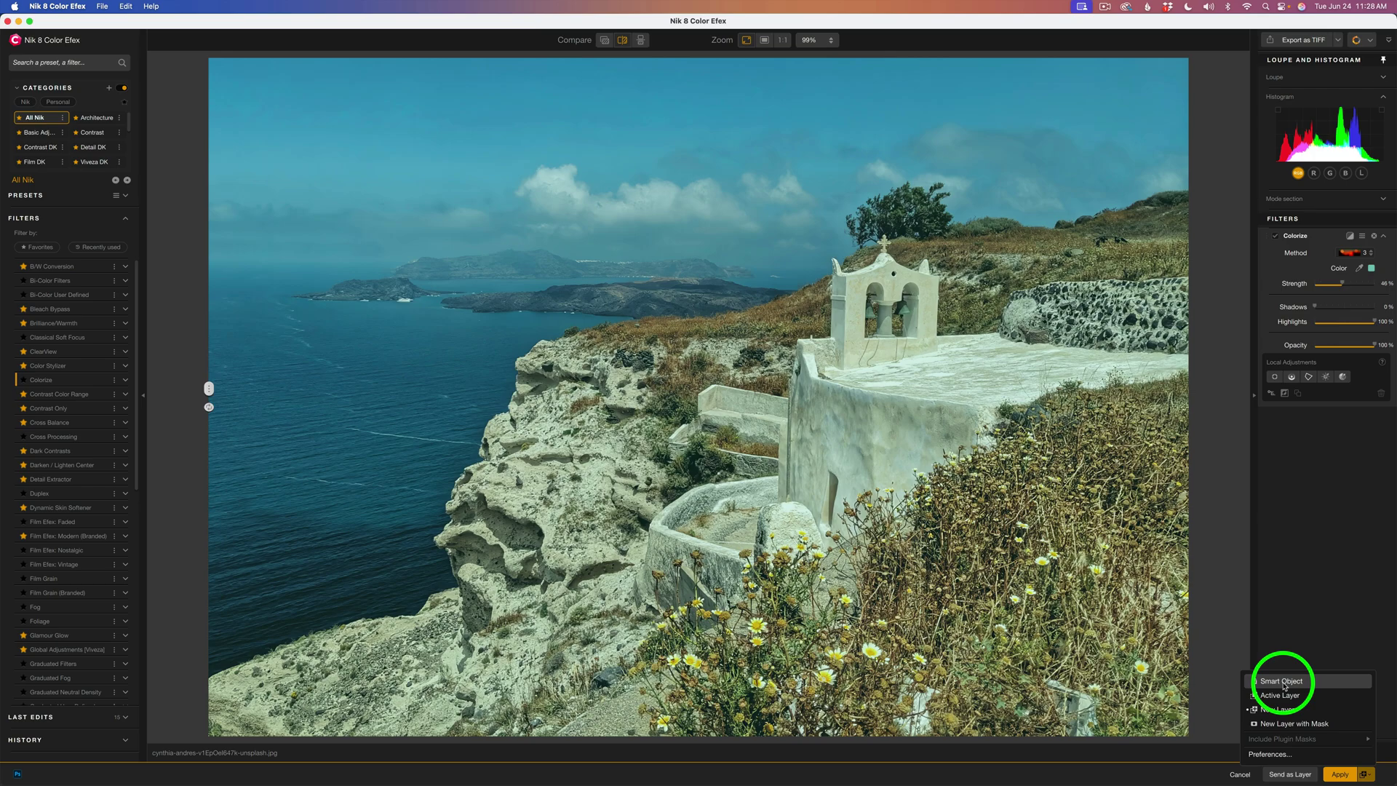
{"action": "left_click", "coordinate": [1359, 640]}
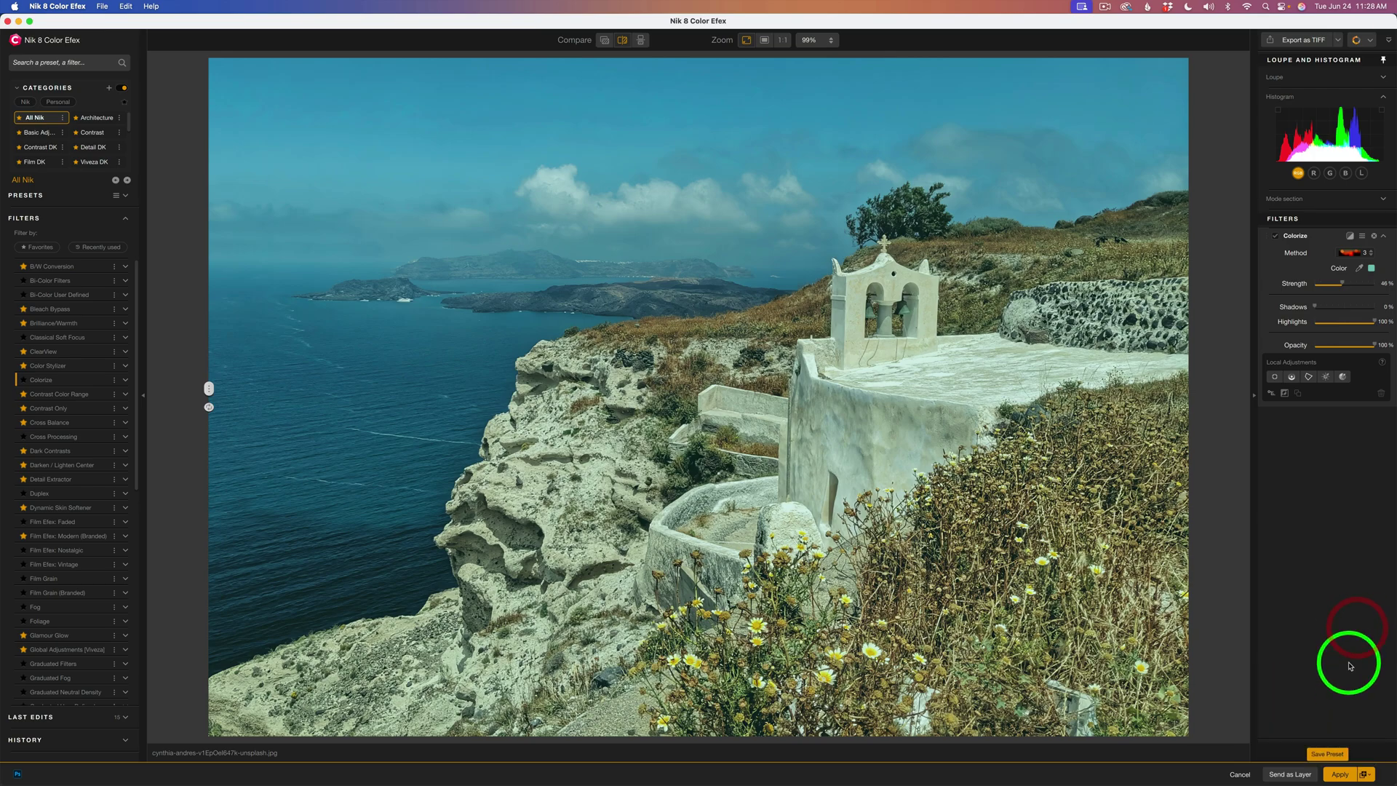
{"action": "left_click", "coordinate": [1341, 775]}
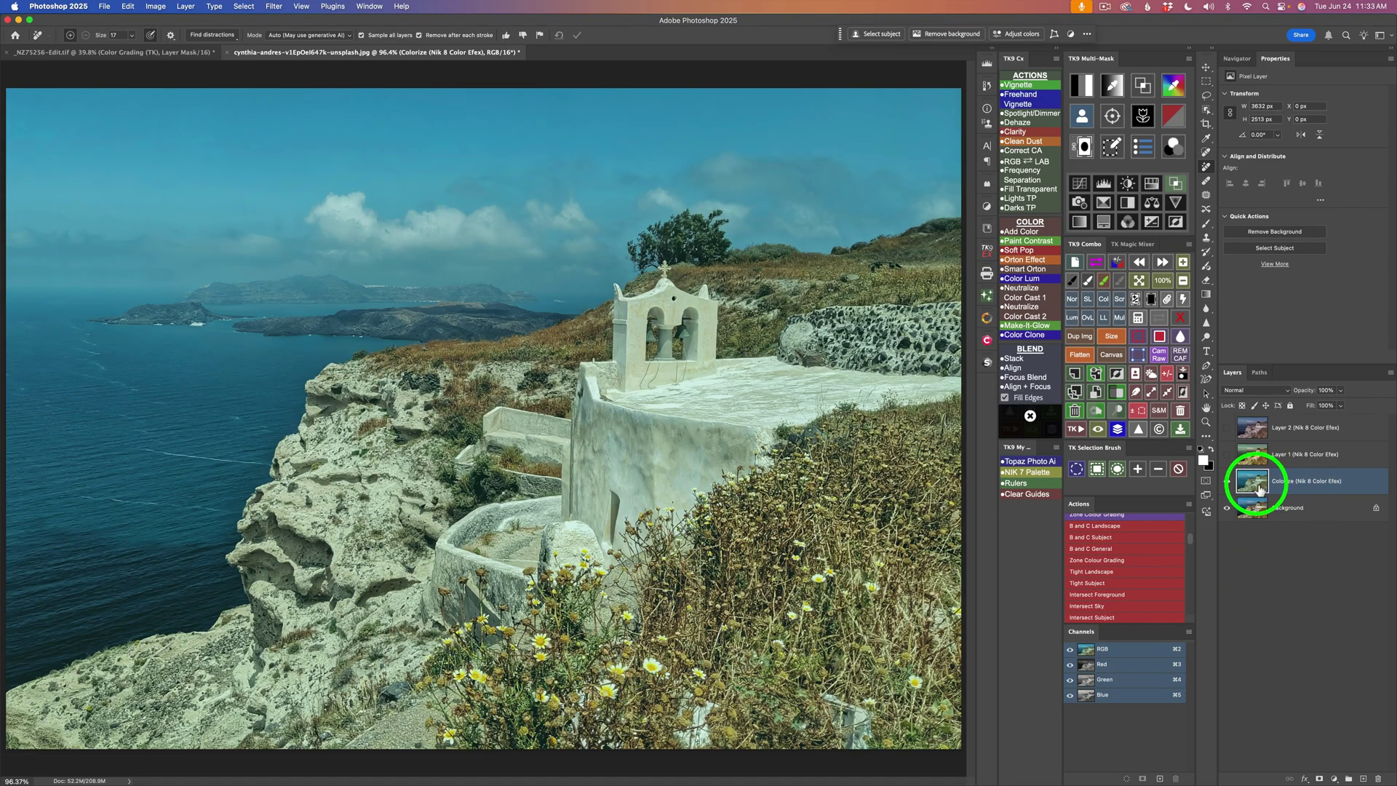
Step: Lower the Colorize layer's opacity to 77%, toggling its visibility to compare with the original
{"action": "left_click", "coordinate": [1228, 483]}
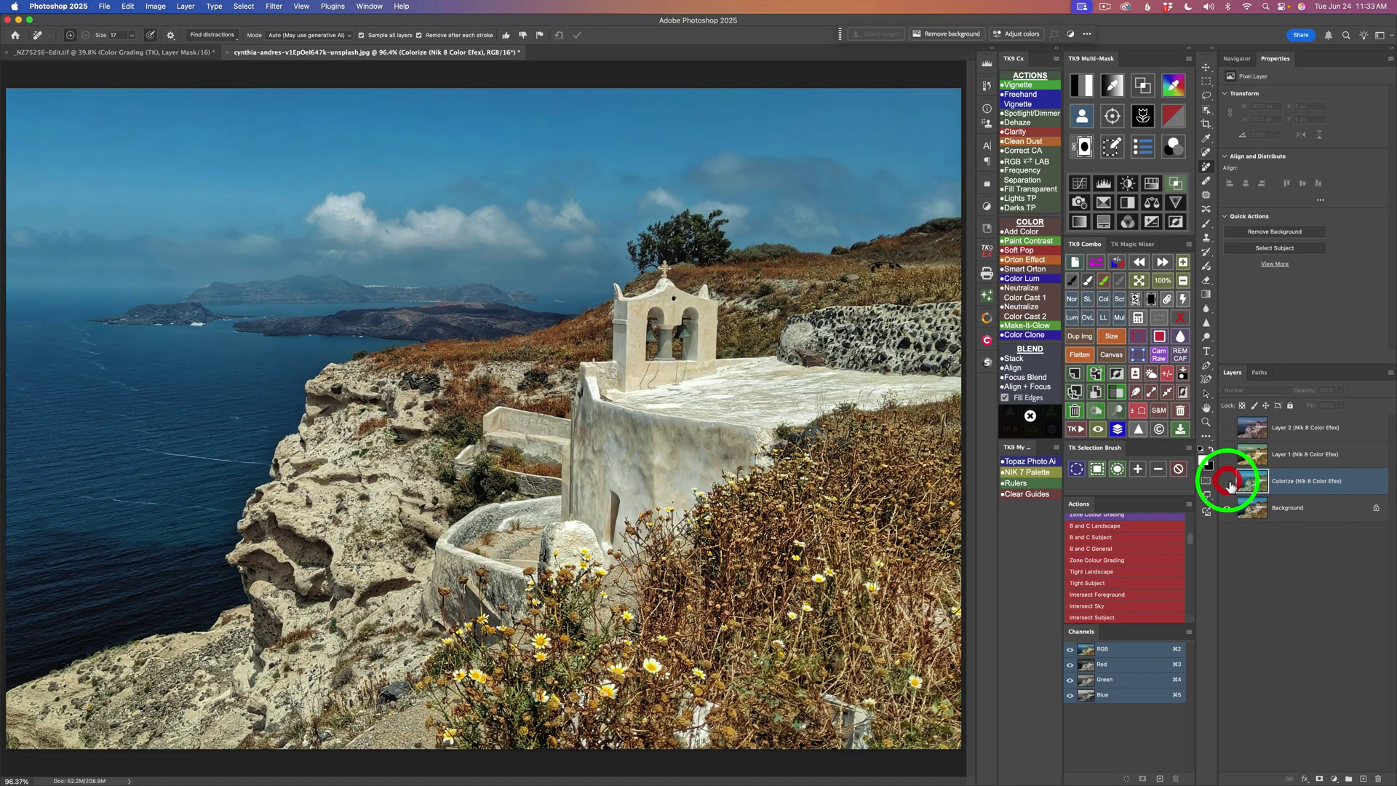
{"action": "left_click", "coordinate": [1228, 483]}
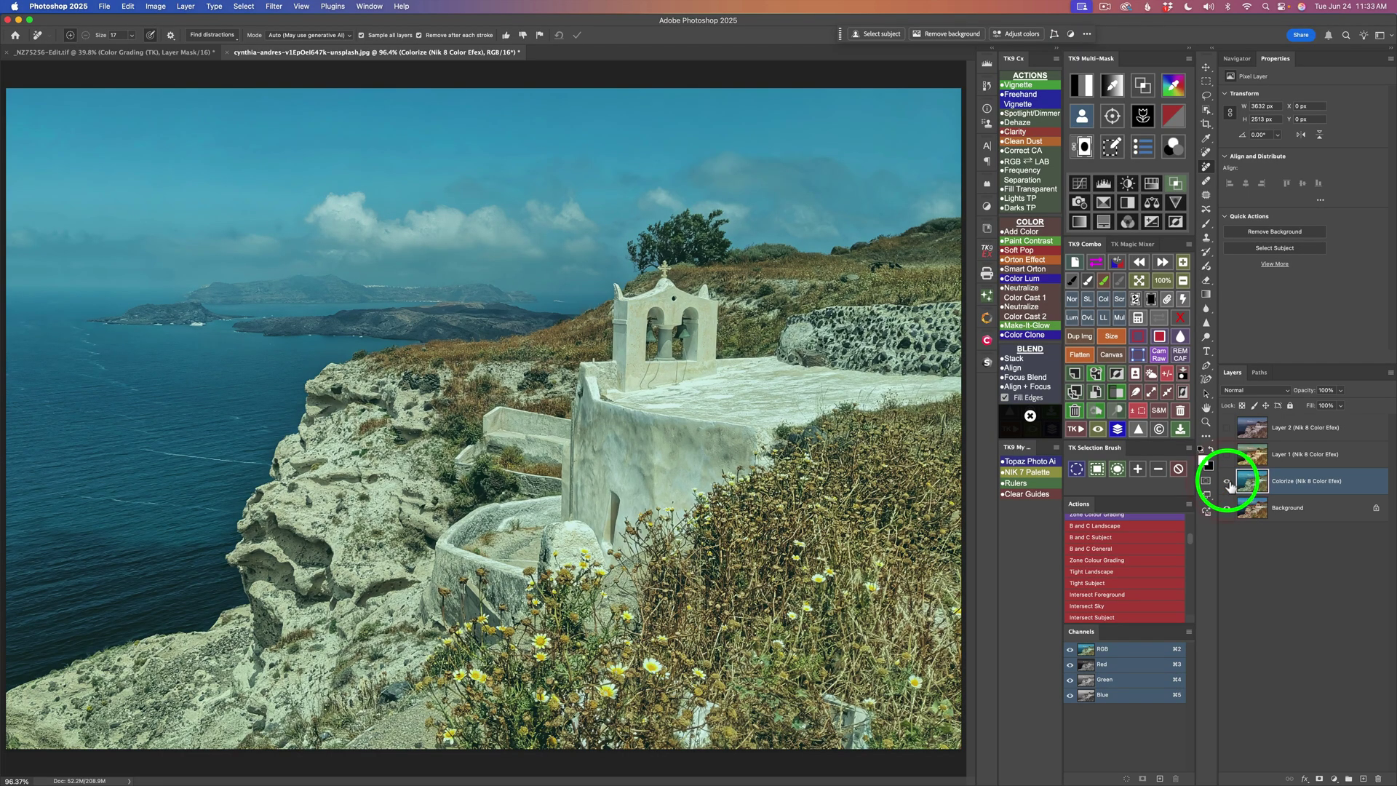
{"action": "left_click", "coordinate": [1341, 391]}
{"action": "mouse_move", "coordinate": [1341, 405]}
{"action": "left_mouse_down"}
{"action": "mouse_move", "coordinate": [1282, 405]}
{"action": "mouse_move", "coordinate": [1328, 410]}
{"action": "left_mouse_up"}
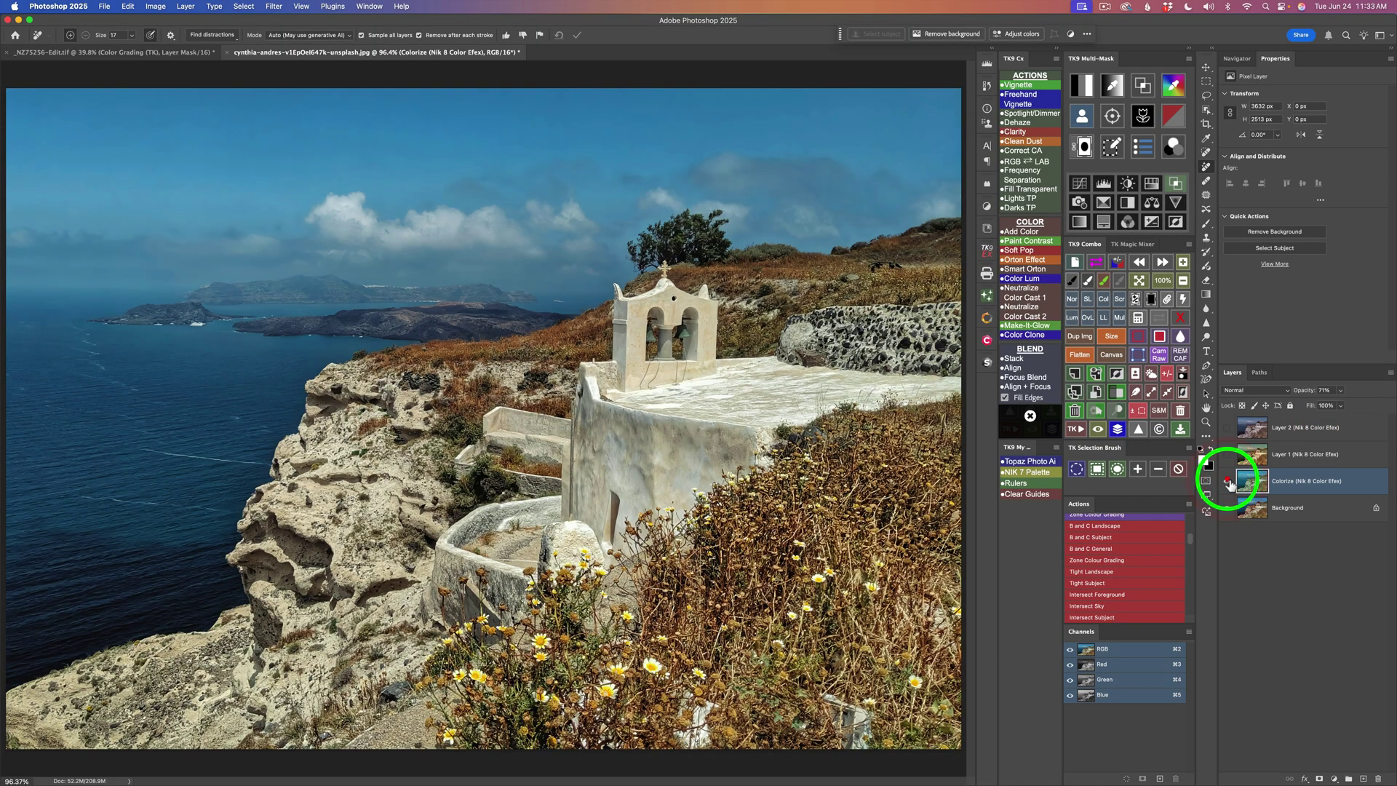
{"action": "left_click", "coordinate": [1230, 481]}
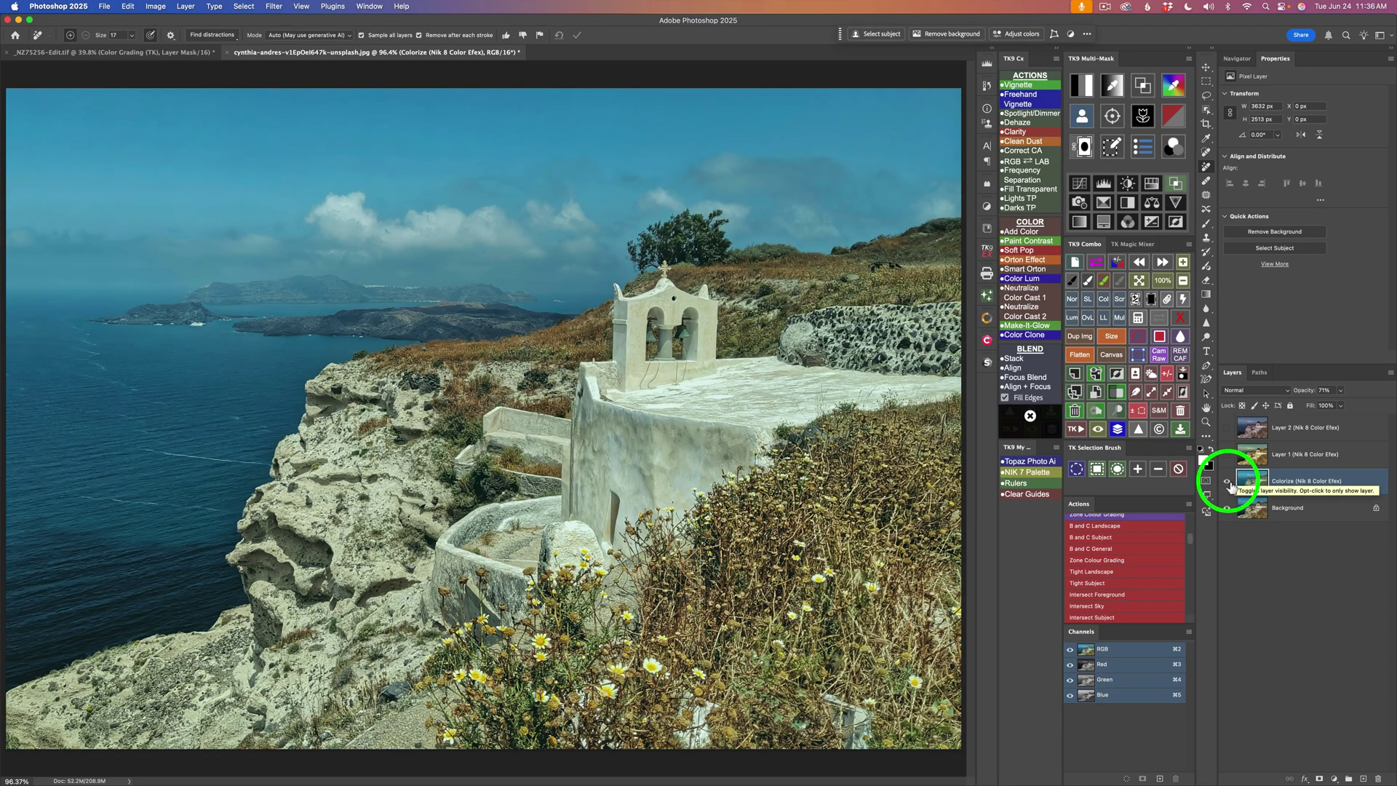
Step: Hide the Colorize layer, select Layer 1, and lower its opacity to 68%, leaving it hidden
{"action": "left_click", "coordinate": [1227, 481]}
{"action": "left_click", "coordinate": [1254, 459]}
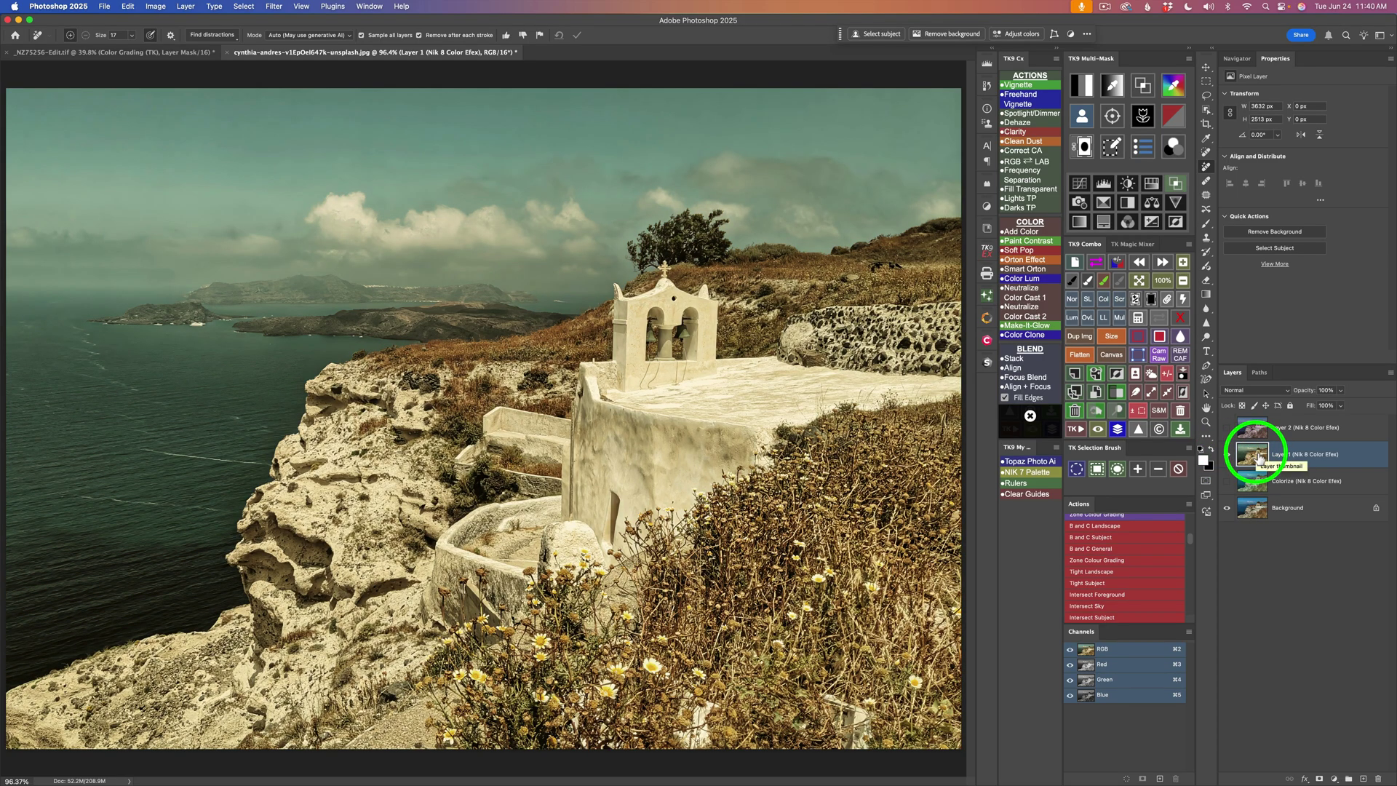
{"action": "left_click", "coordinate": [1226, 456]}
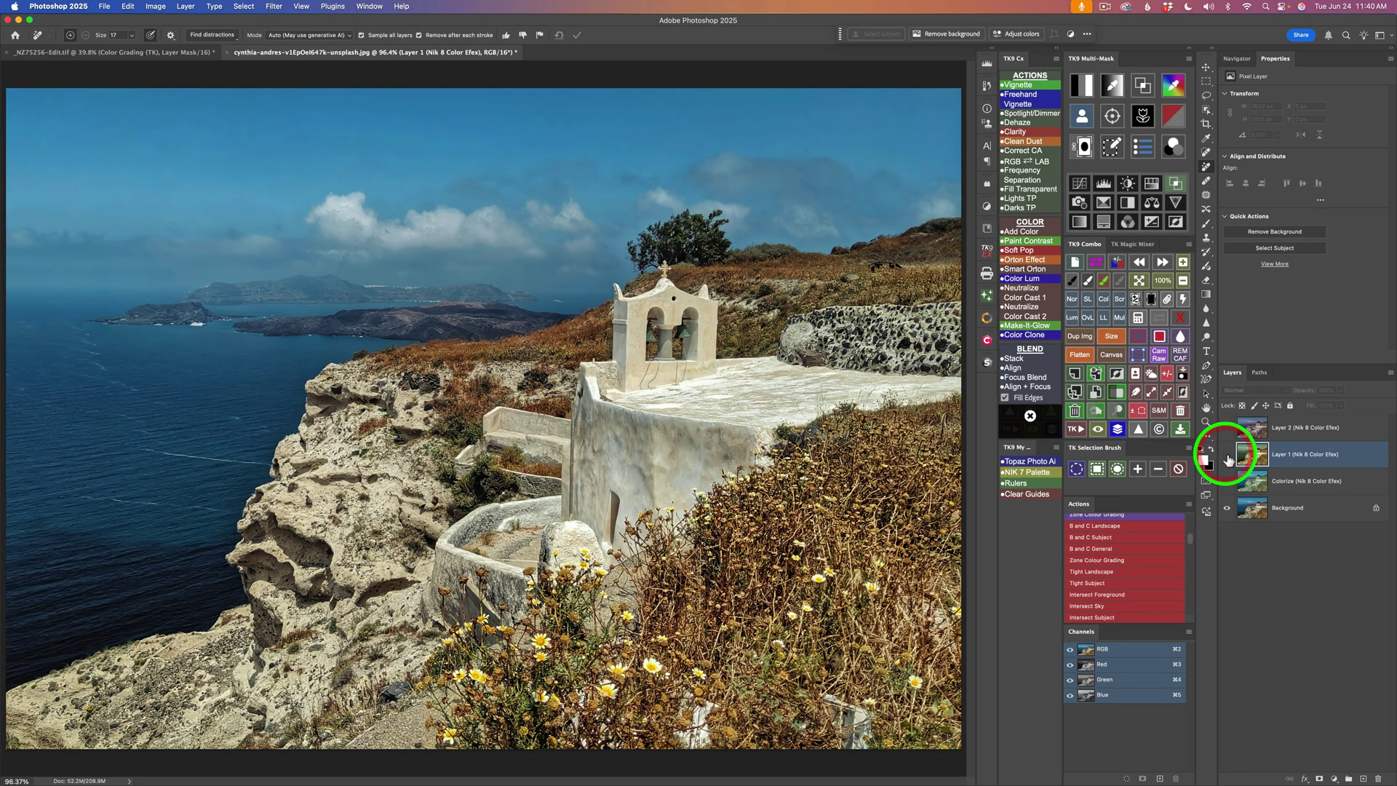
{"action": "left_click", "coordinate": [1227, 455]}
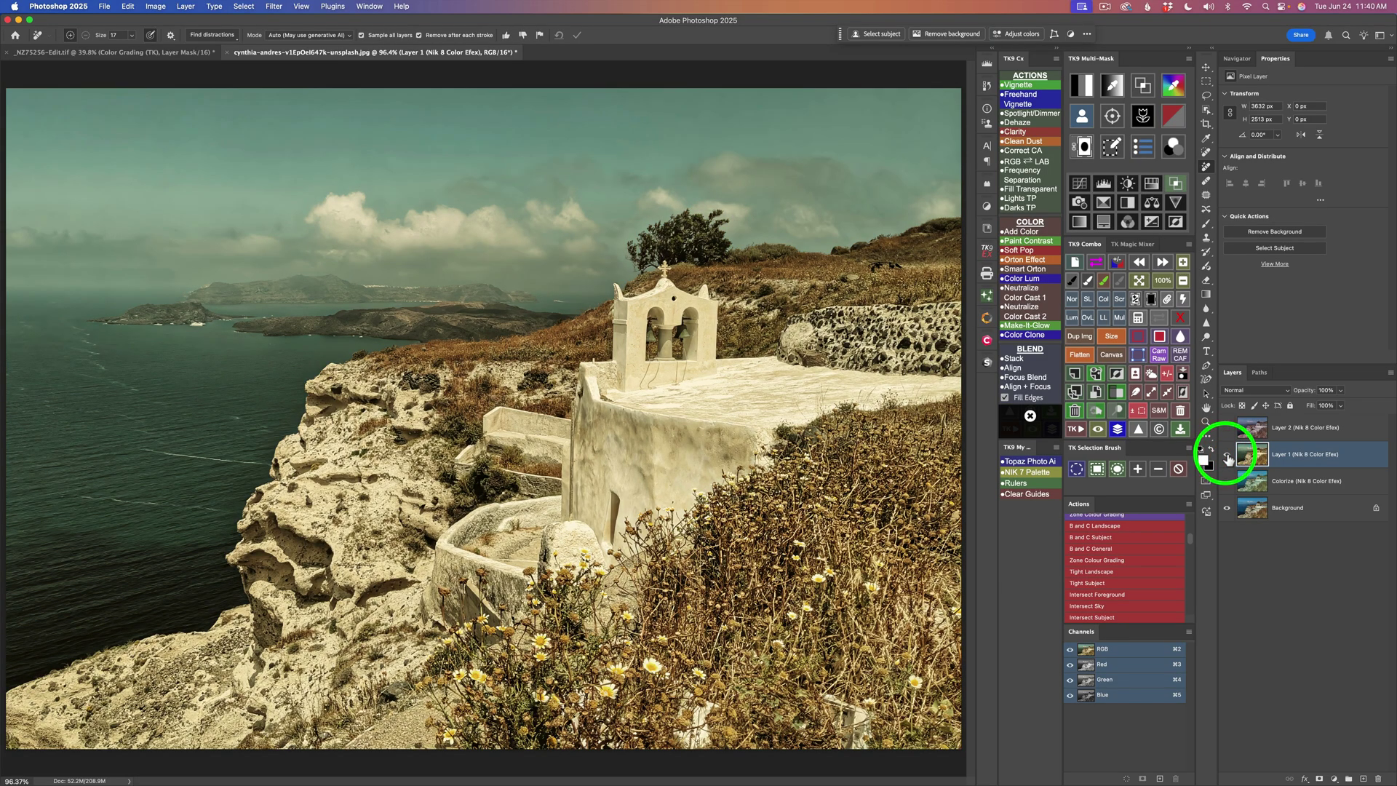
{"action": "left_click", "coordinate": [1341, 390]}
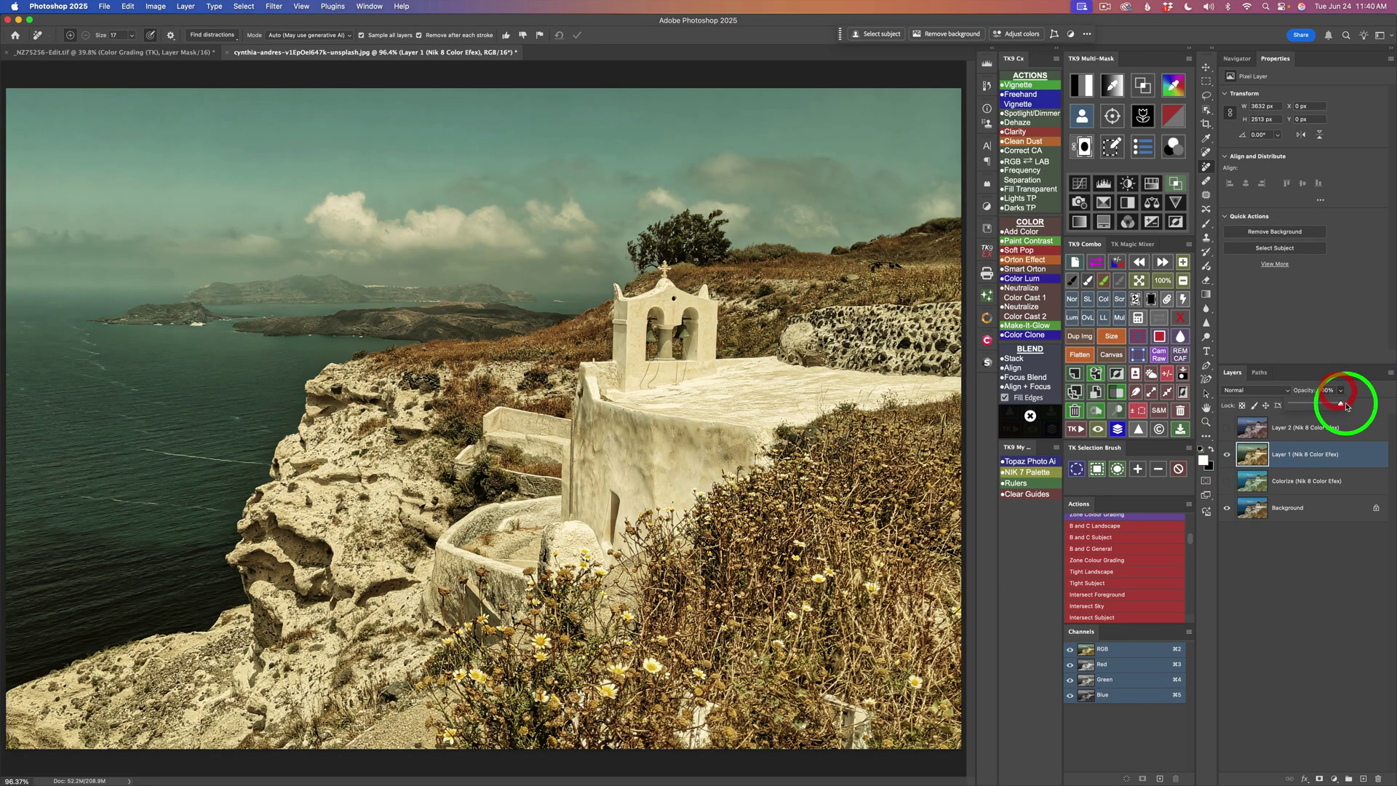
{"action": "left_click_drag", "start_coordinate": [1347, 407], "coordinate": [1326, 406]}
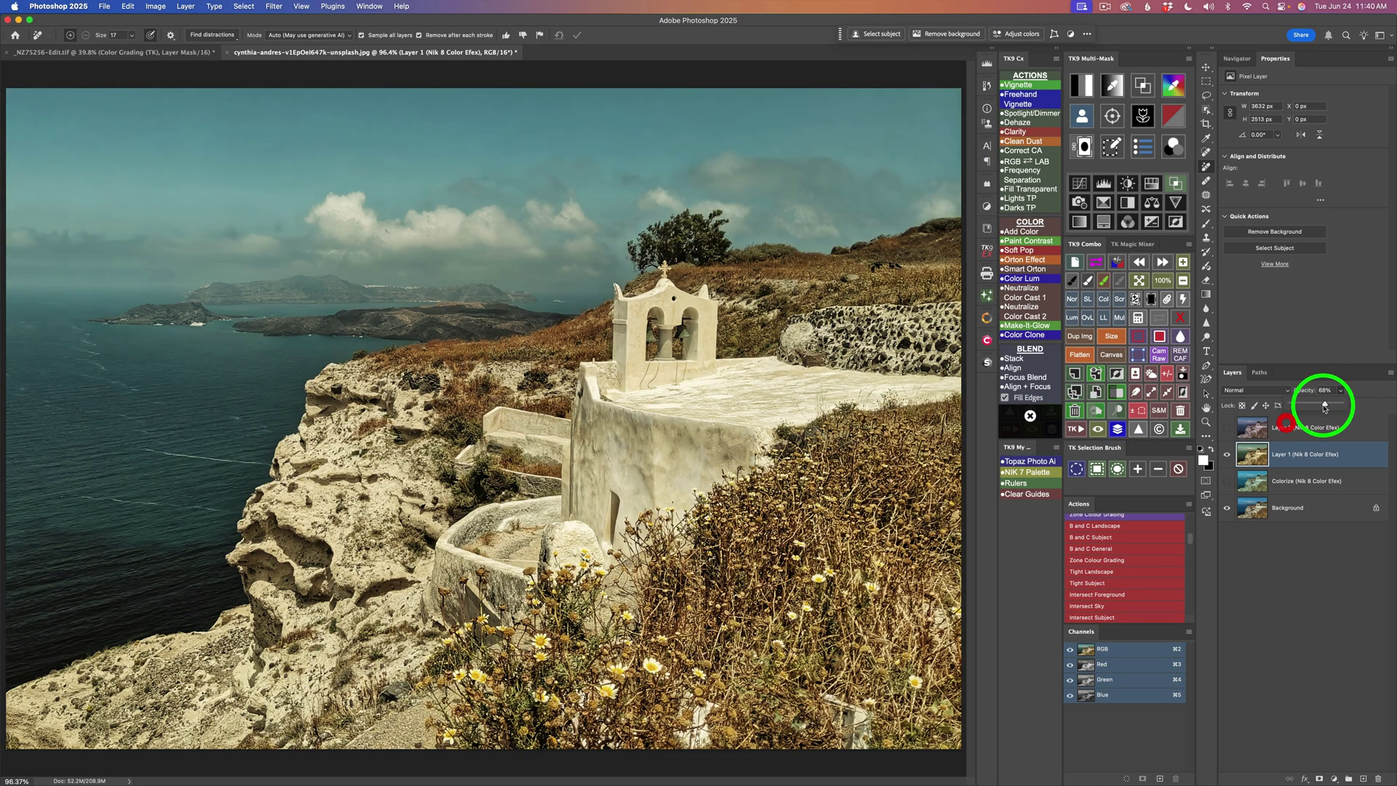
{"action": "left_click", "coordinate": [1227, 455]}
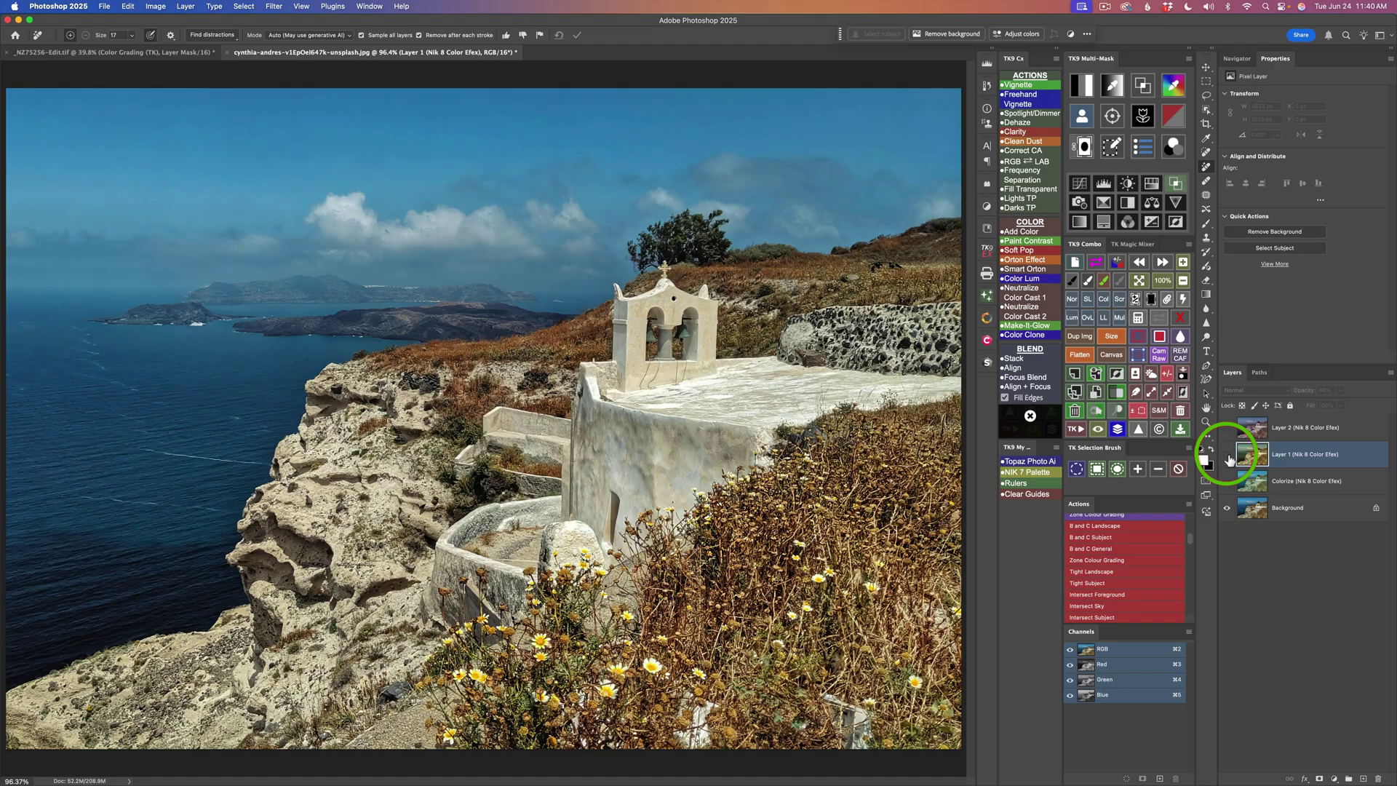
{"action": "left_click", "coordinate": [1226, 455]}
{"action": "left_click", "coordinate": [1227, 455]}
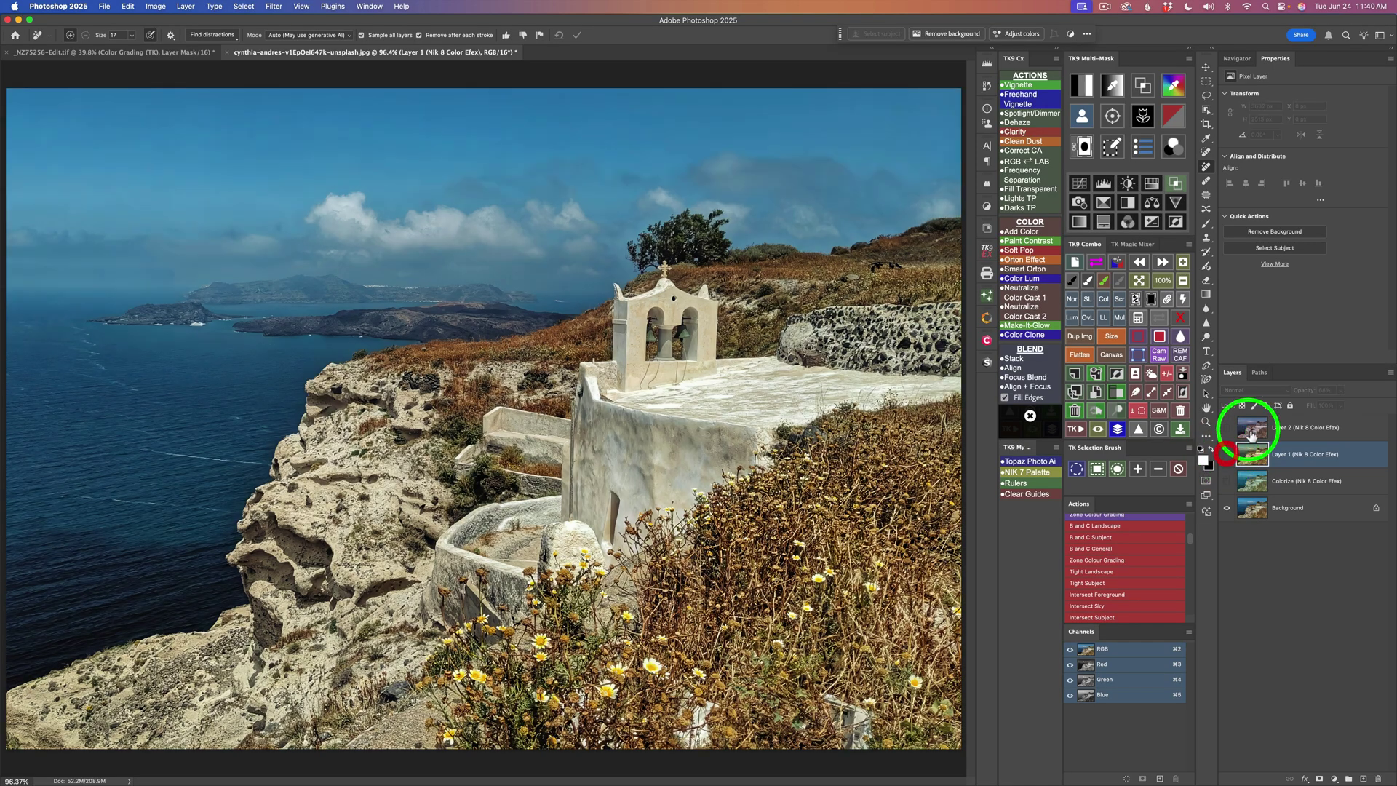
Step: Select Layer 2 and make it visible, toggling it off once to compare its colorize tint
{"action": "left_click", "coordinate": [1255, 428]}
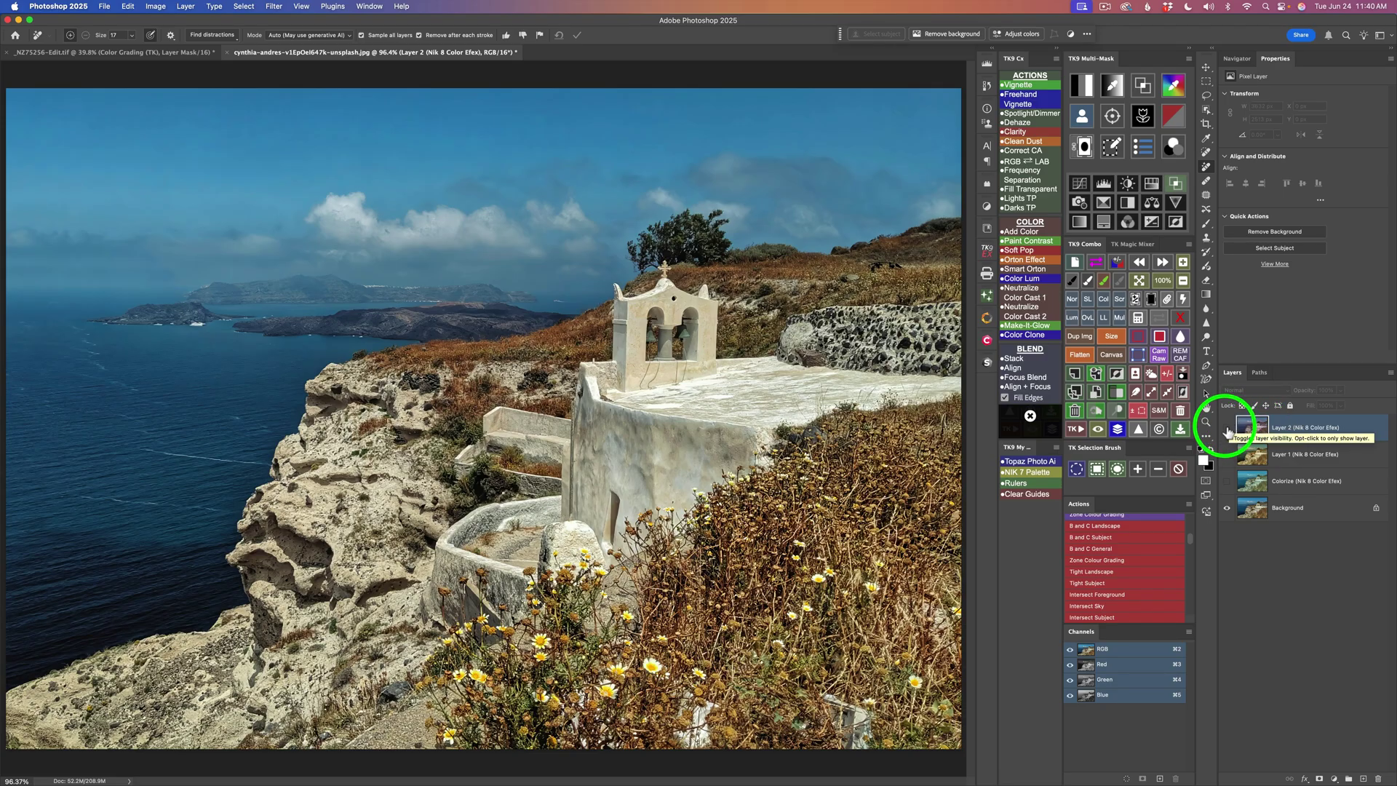
{"action": "left_click", "coordinate": [1228, 430]}
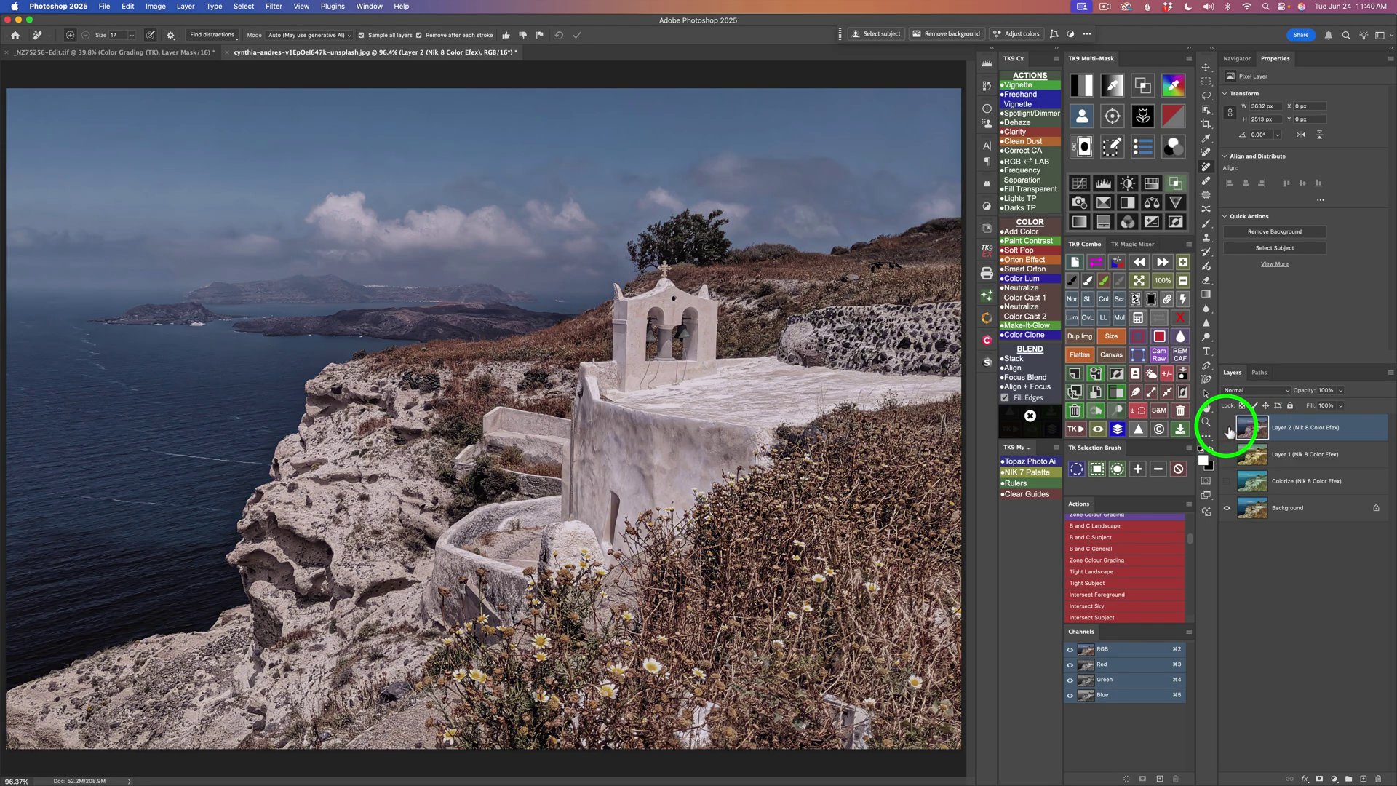
{"action": "left_click", "coordinate": [1228, 430]}
{"action": "left_click", "coordinate": [1228, 430]}
Step: Lower Layer 2's opacity to 77%, toggling it off and on to compare the softened tint
{"action": "left_click", "coordinate": [1341, 390]}
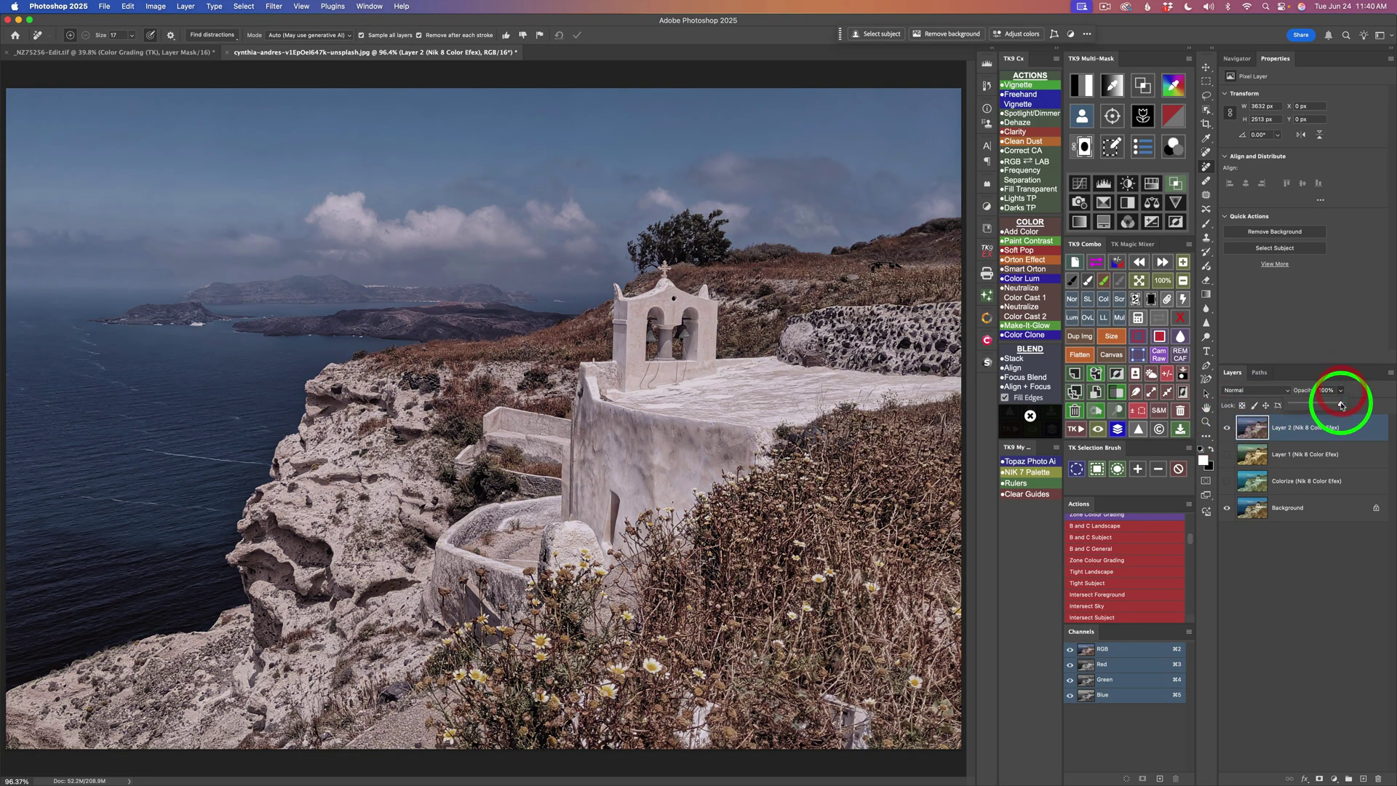
{"action": "left_click_drag", "start_coordinate": [1341, 406], "coordinate": [1316, 406]}
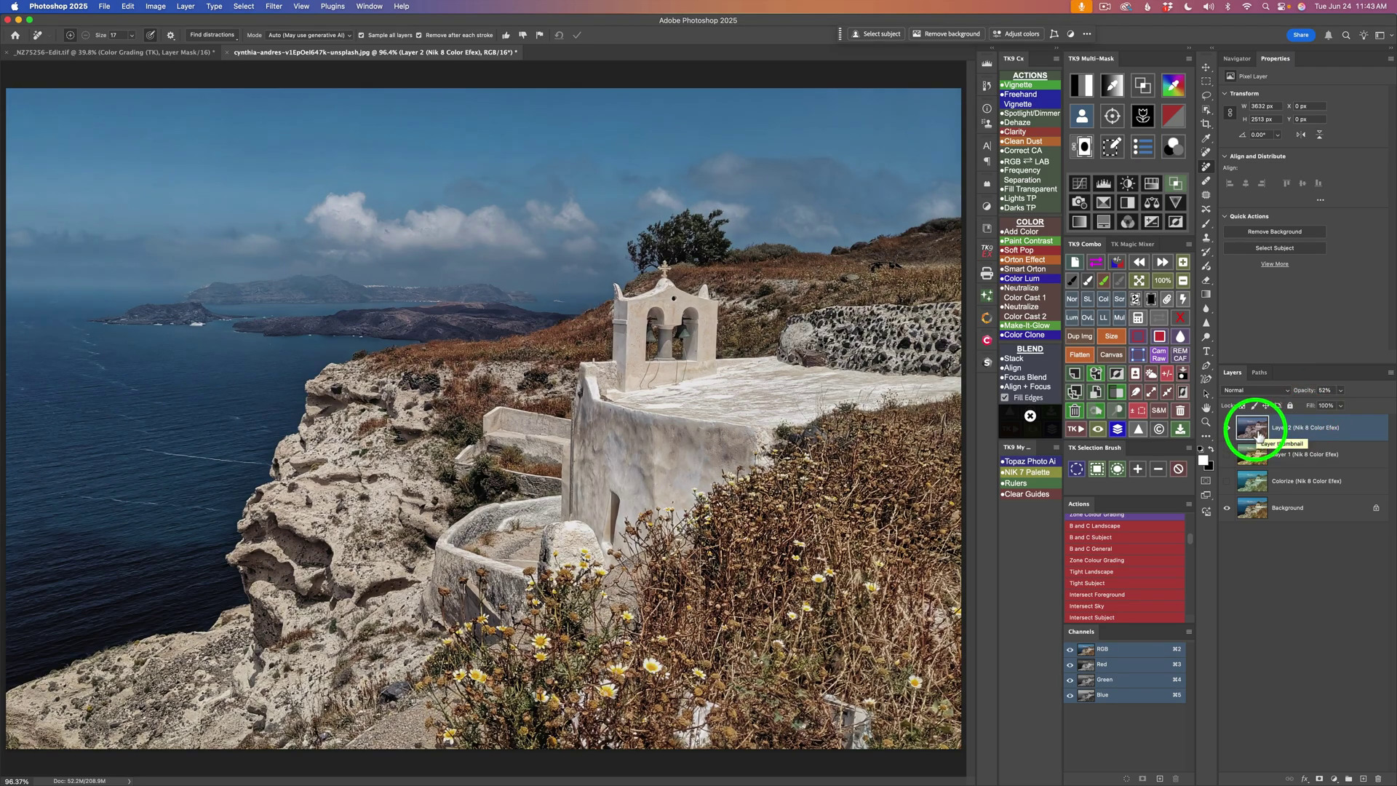
{"action": "left_click", "coordinate": [1228, 429]}
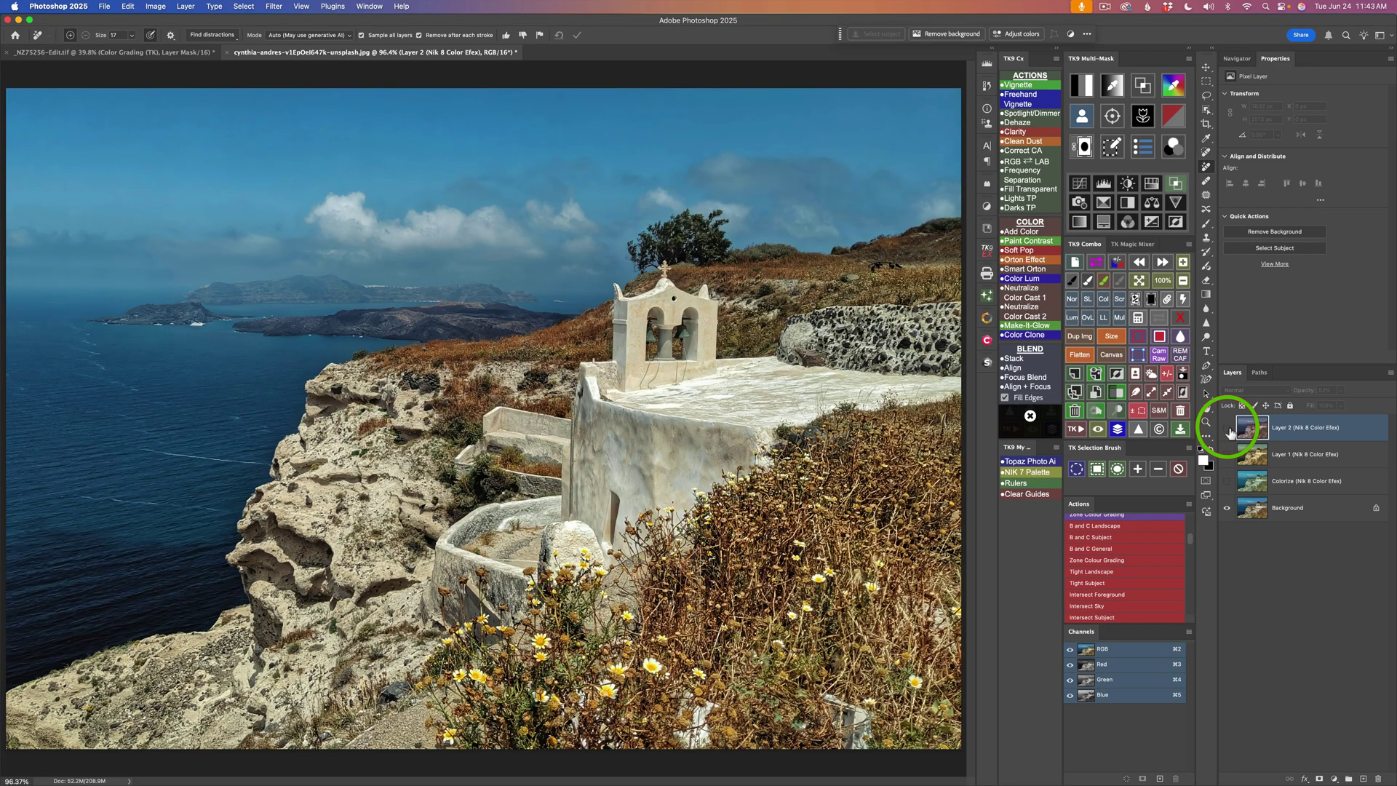
{"action": "left_click", "coordinate": [1228, 429]}
{"action": "left_click", "coordinate": [1341, 390]}
{"action": "left_click_drag", "start_coordinate": [1342, 406], "coordinate": [1352, 405]}
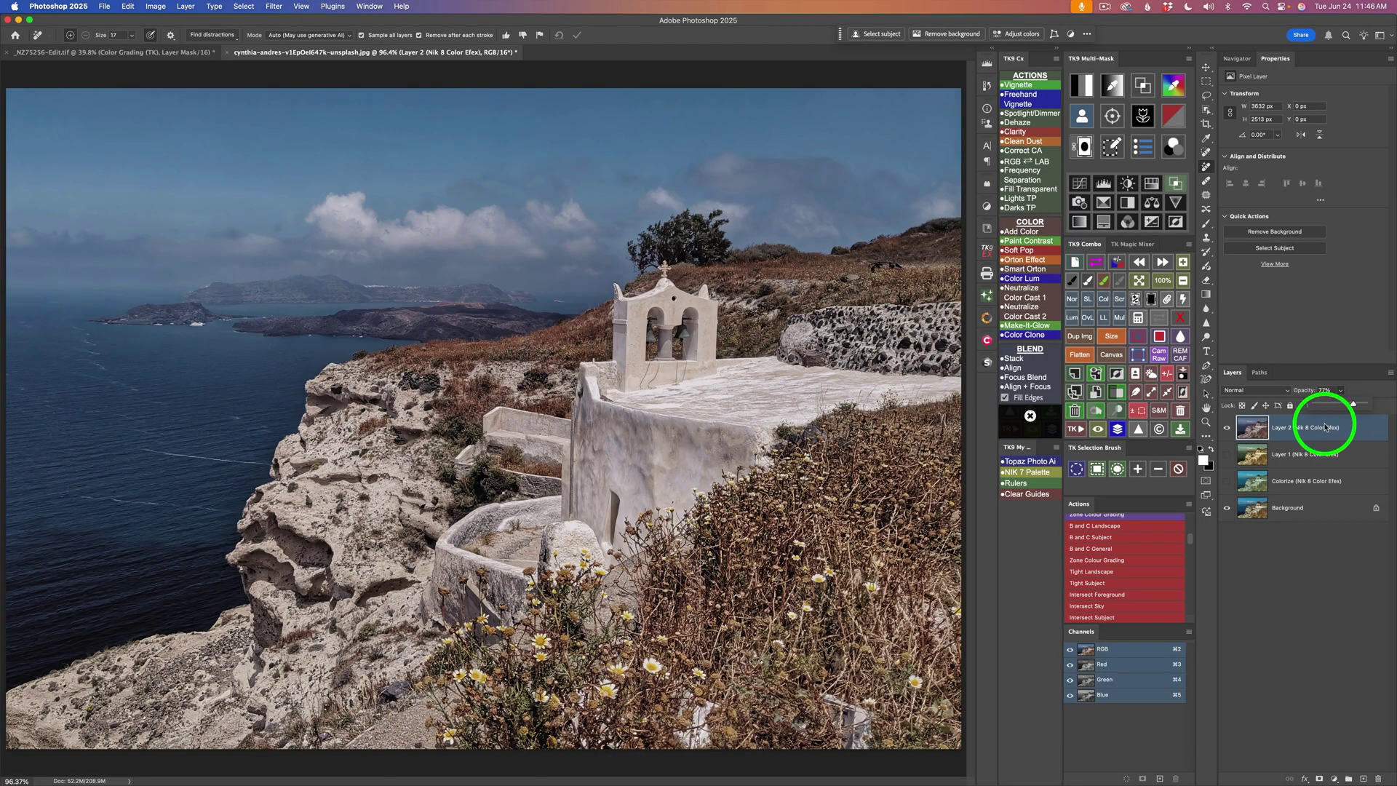
{"action": "left_click", "coordinate": [1230, 432]}
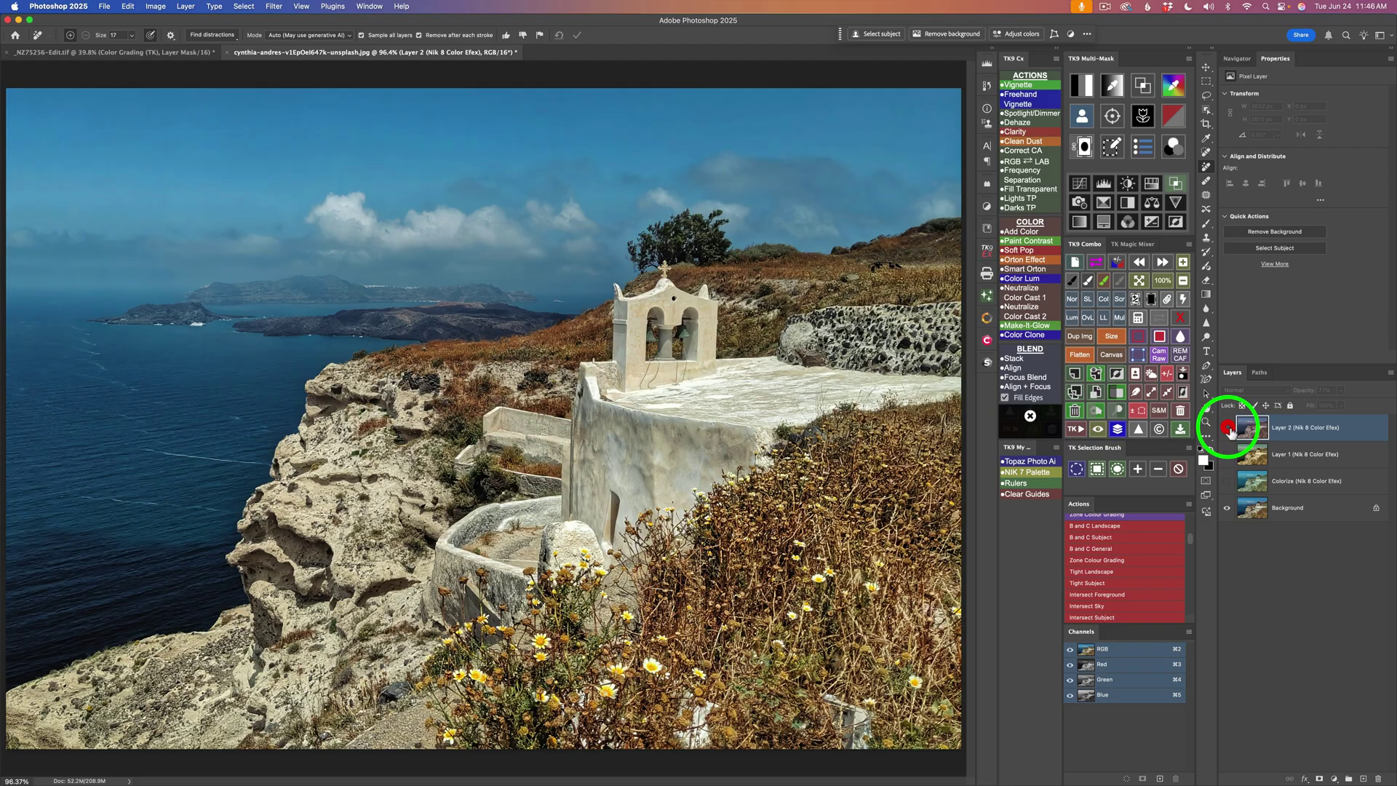
{"action": "left_click", "coordinate": [1230, 432]}
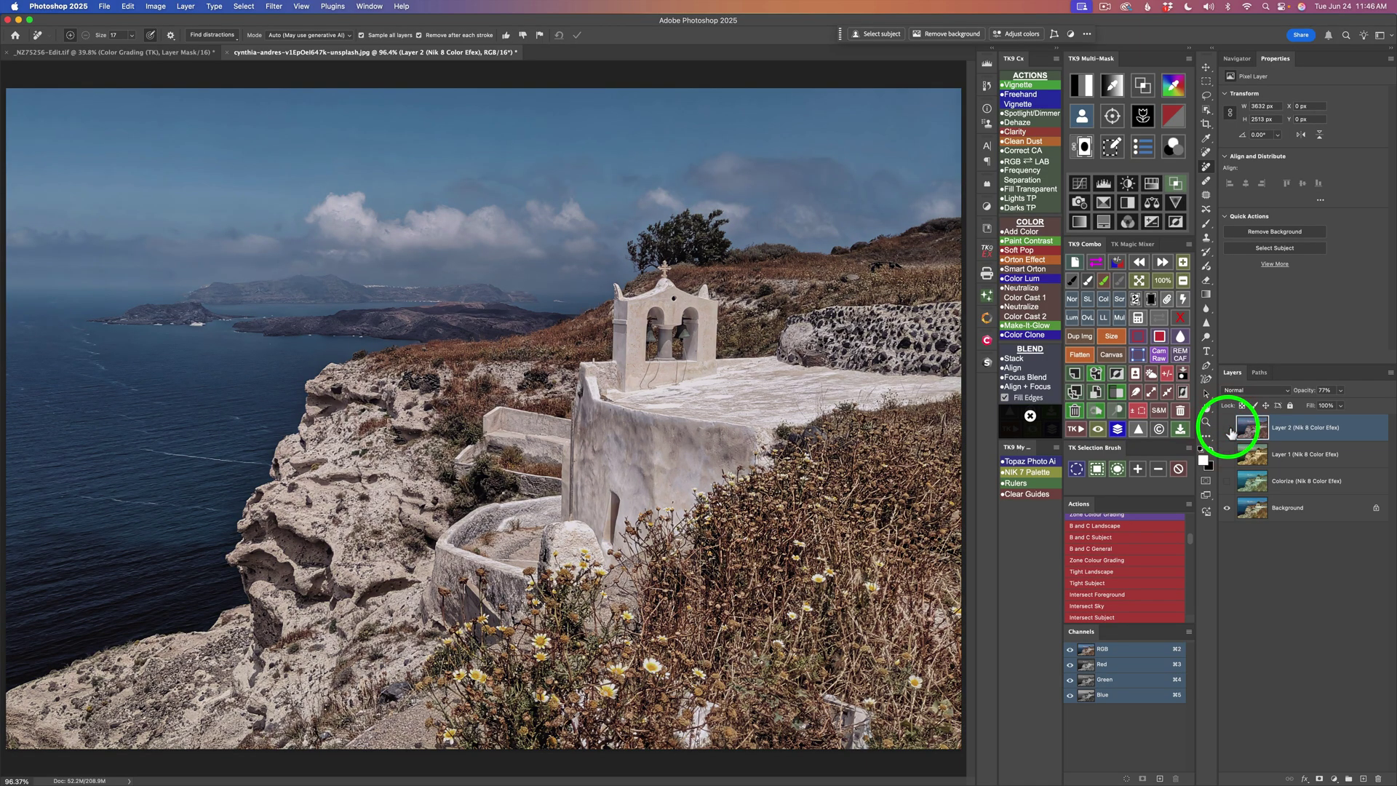
{"action": "left_click", "coordinate": [1230, 432]}
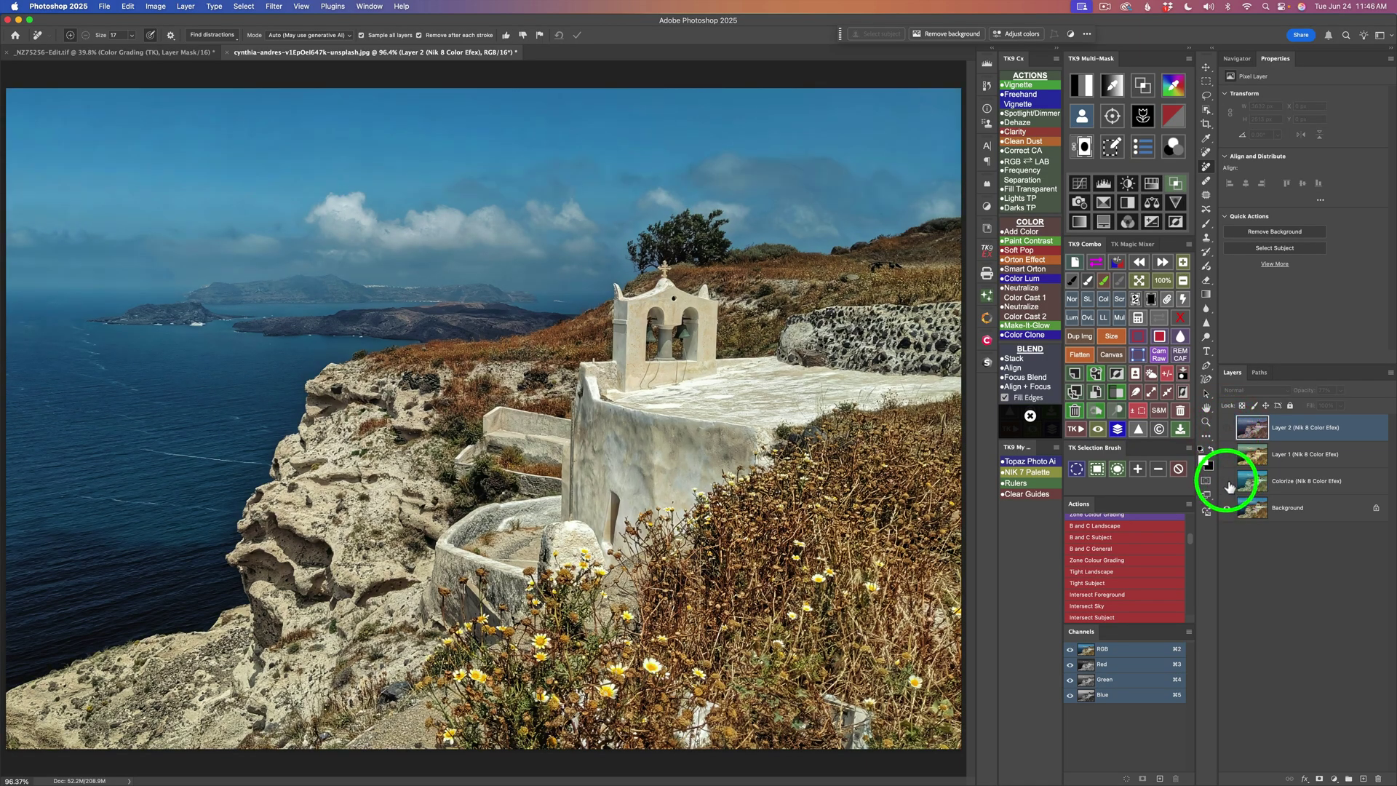
{"action": "left_click", "coordinate": [1229, 482]}
{"action": "left_click", "coordinate": [1230, 455]}
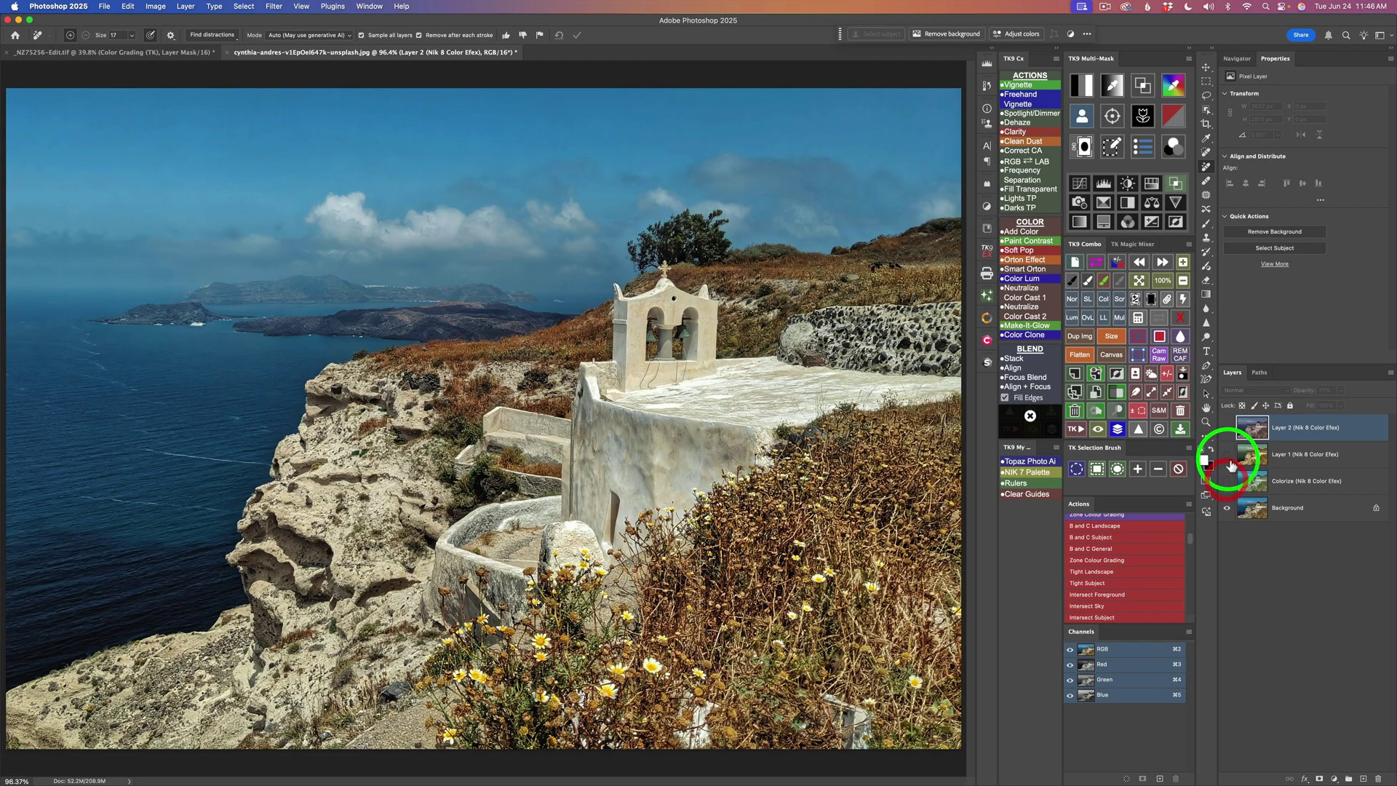
{"action": "left_click", "coordinate": [1230, 456]}
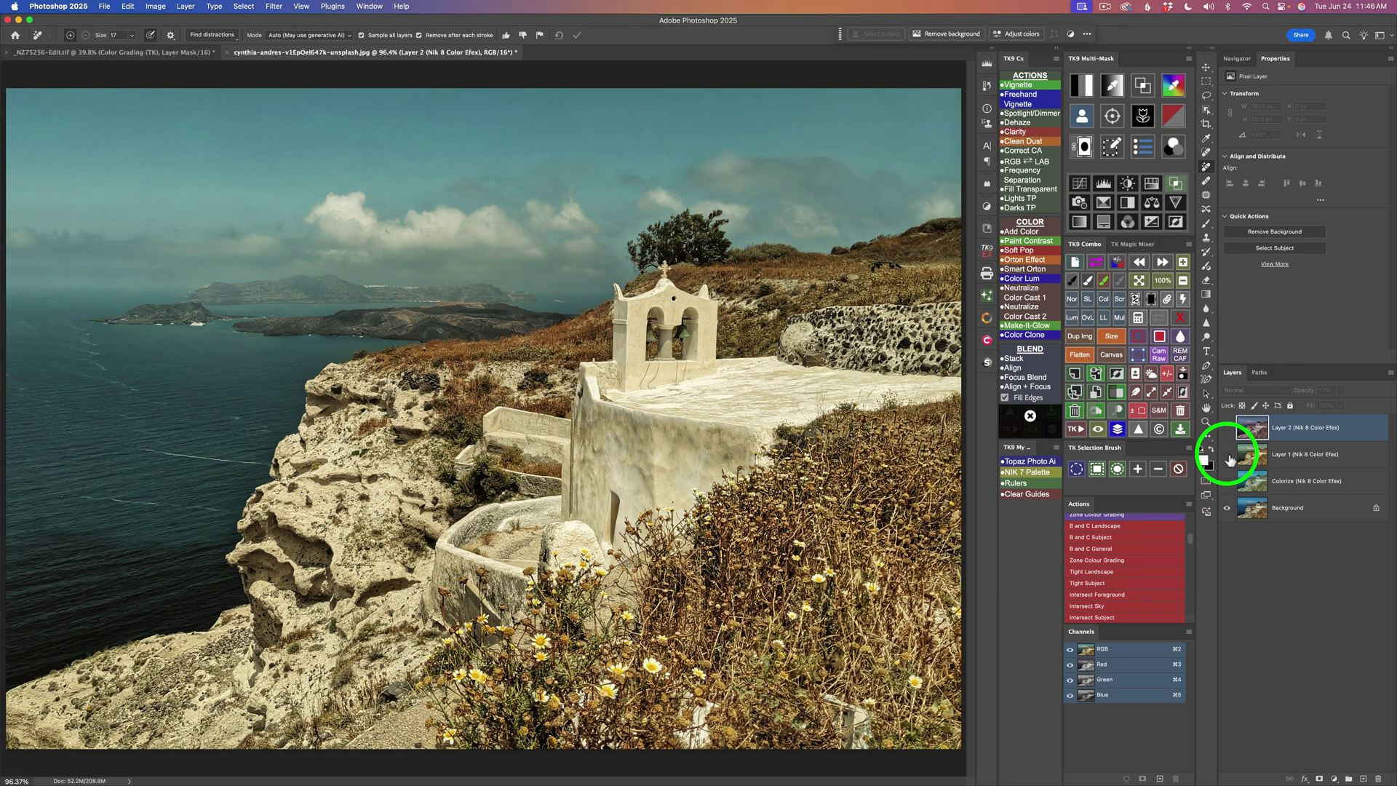
{"action": "left_click", "coordinate": [1230, 433]}
{"action": "left_click", "coordinate": [1229, 429]}
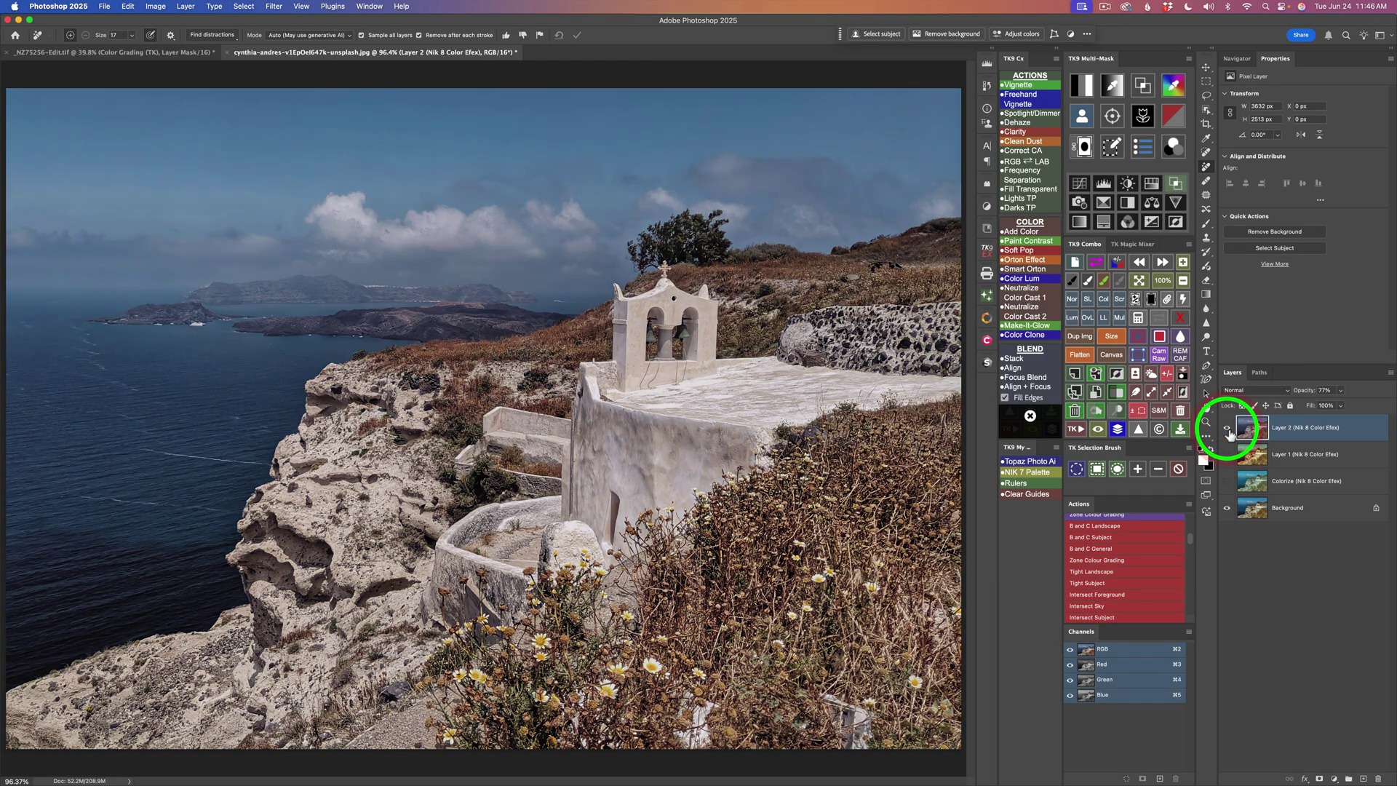
{"action": "left_click", "coordinate": [1230, 431]}
{"action": "left_click", "coordinate": [1230, 455]}
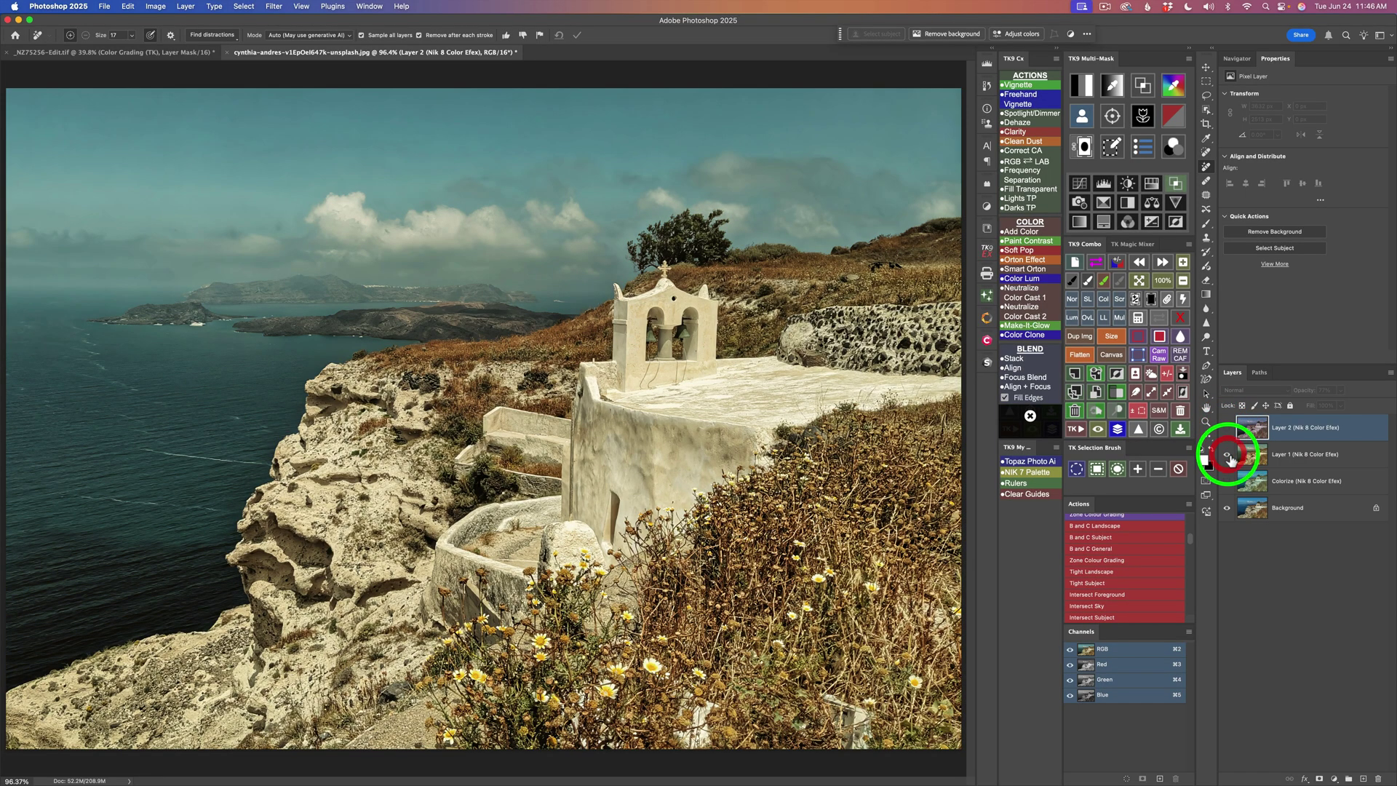
{"action": "left_click", "coordinate": [1228, 427]}
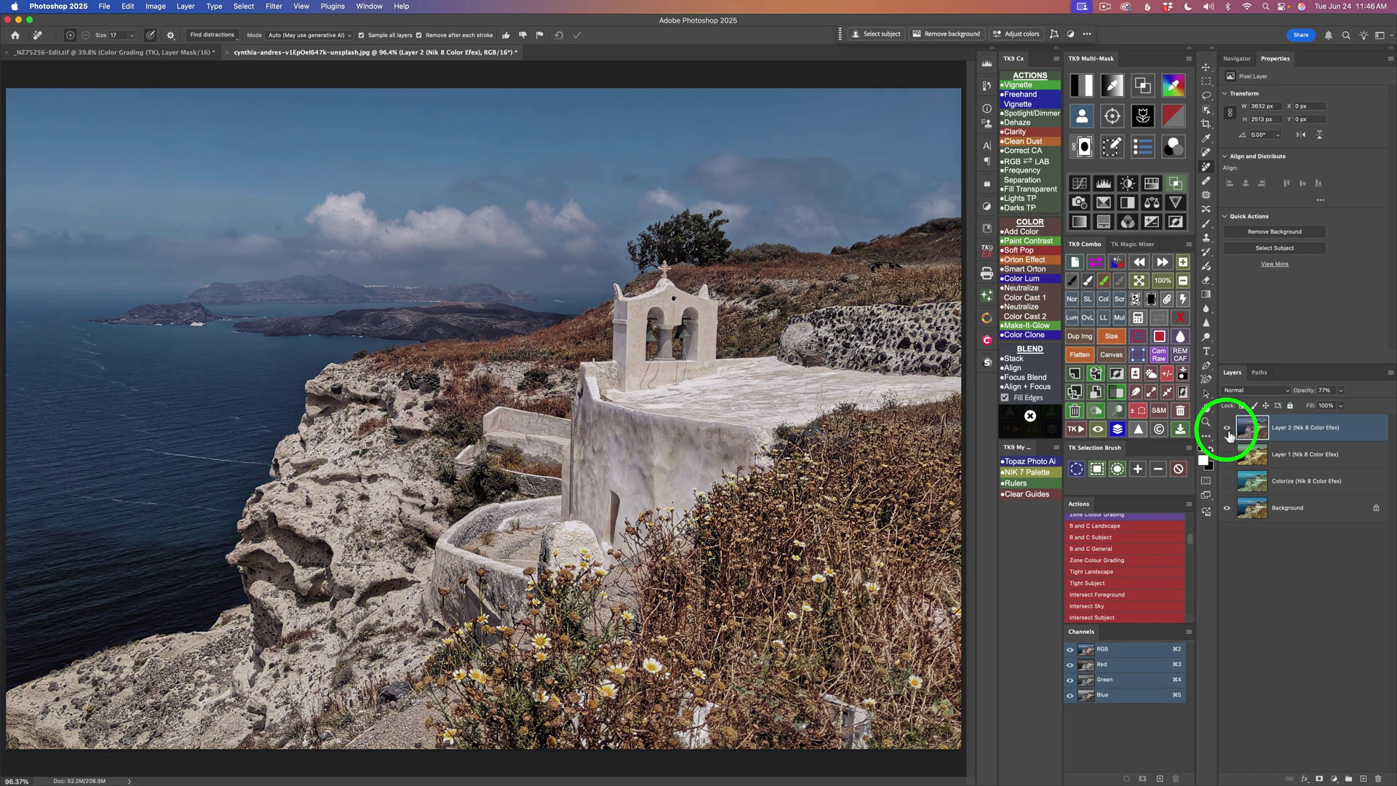